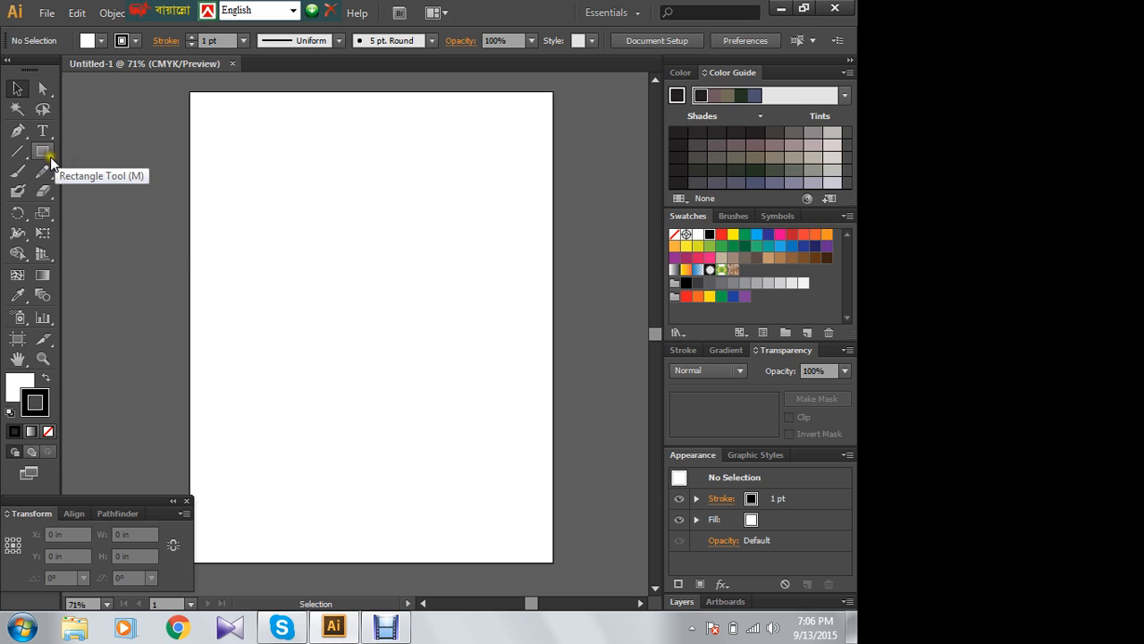
- Draw a tall, narrow ellipse about 0.59 in wide and 2.60 in high on the artboard's upper part
{"action": "left_click_drag", "start_coordinate": [49, 156], "coordinate": [94, 192]}
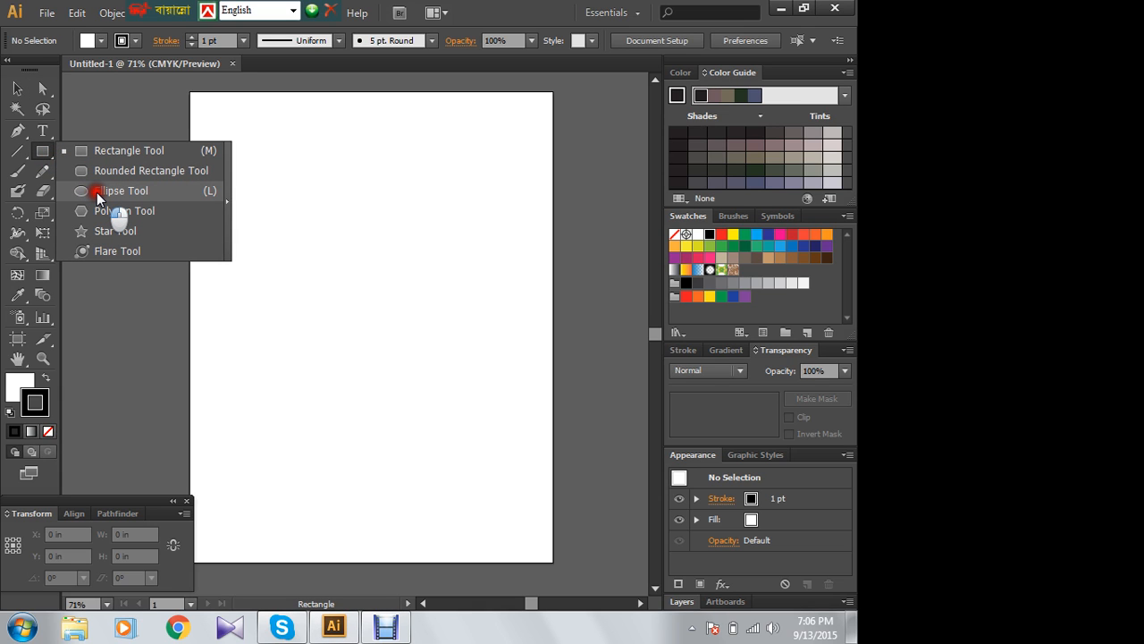
{"action": "left_click_drag", "start_coordinate": [97, 192], "coordinate": [97, 193]}
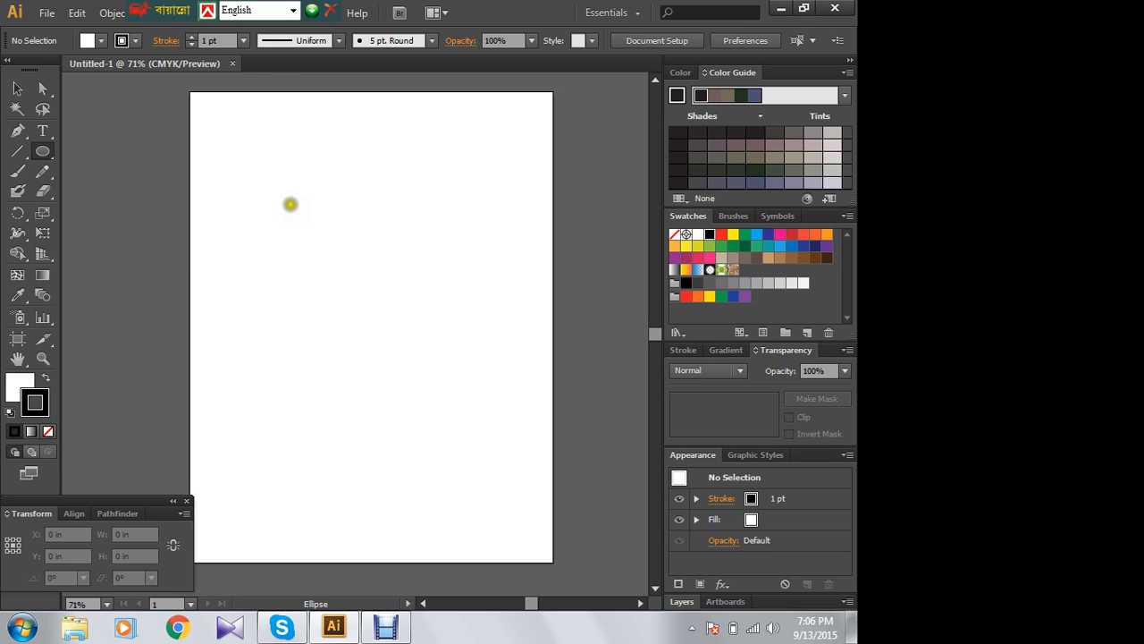
{"action": "mouse_move", "coordinate": [293, 182]}
{"action": "left_mouse_down"}
{"action": "mouse_move", "coordinate": [334, 289]}
{"action": "mouse_move", "coordinate": [301, 316]}
{"action": "left_mouse_up"}
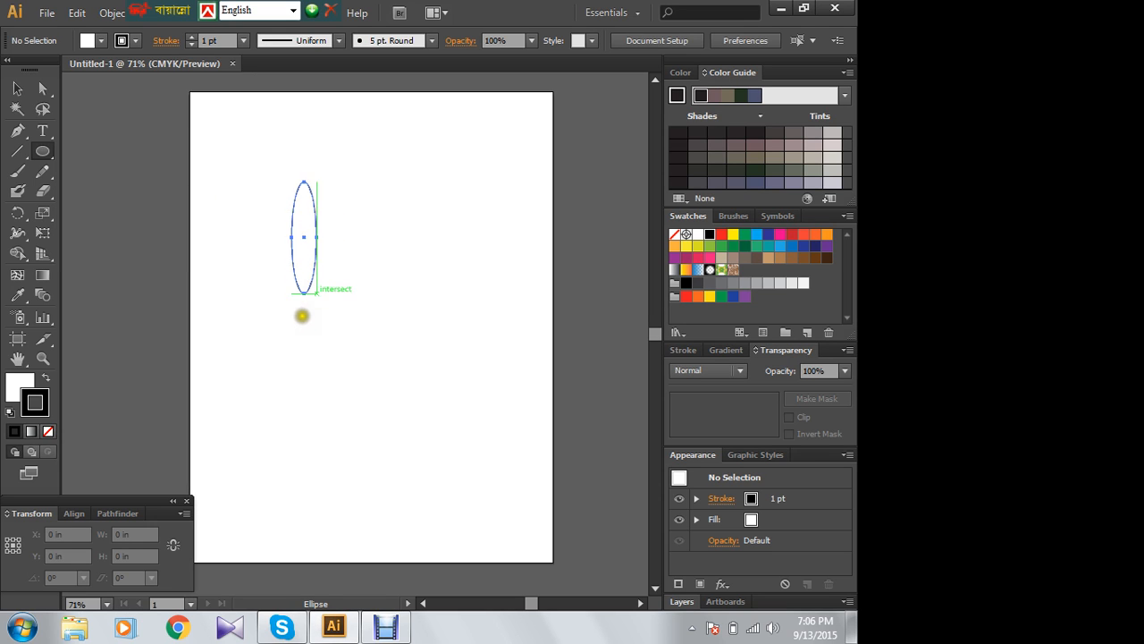
- Swap the ellipse's fill and stroke so the stroke is white, and pick a dark blue fill from the colour spectrum
{"action": "left_click", "coordinate": [42, 376]}
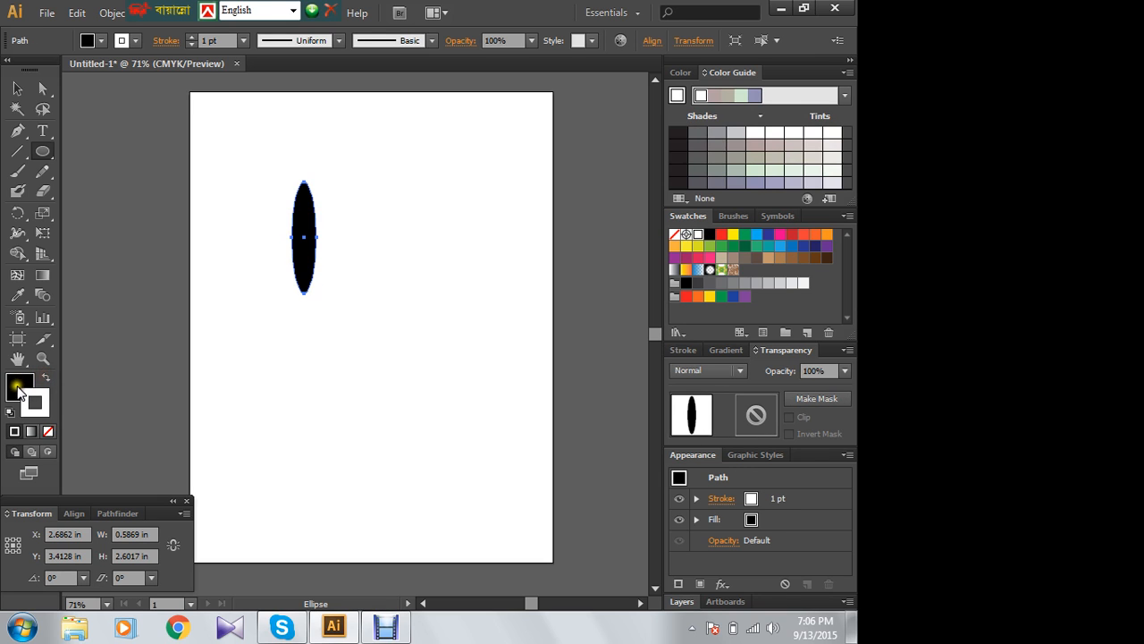
{"action": "left_click", "coordinate": [20, 382]}
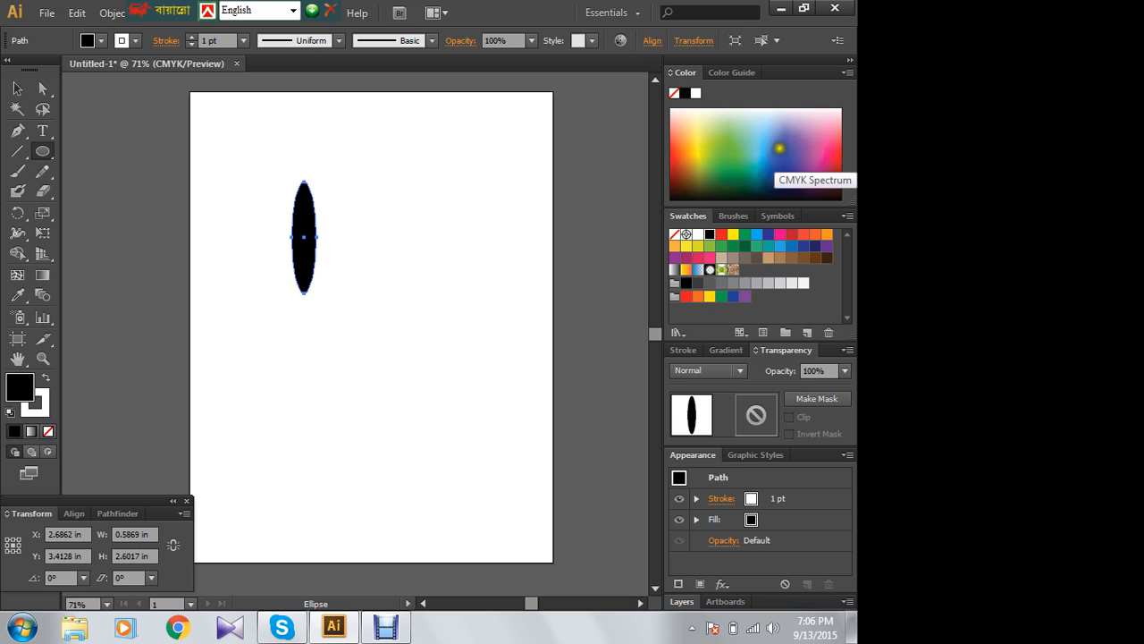
{"action": "left_click", "coordinate": [737, 162]}
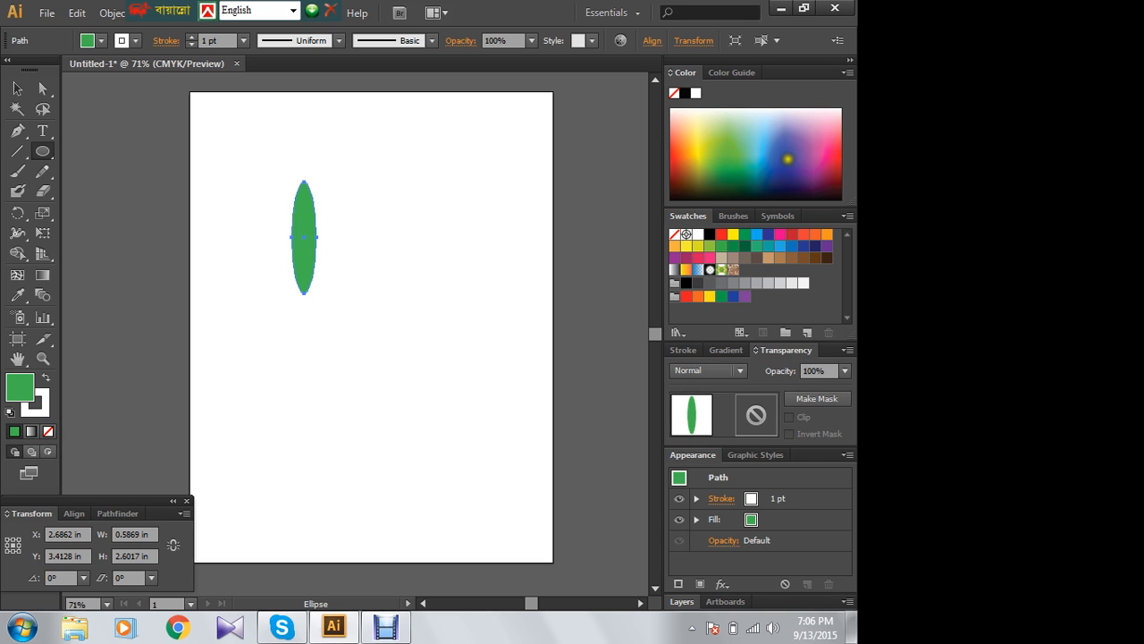
{"action": "left_click", "coordinate": [780, 157]}
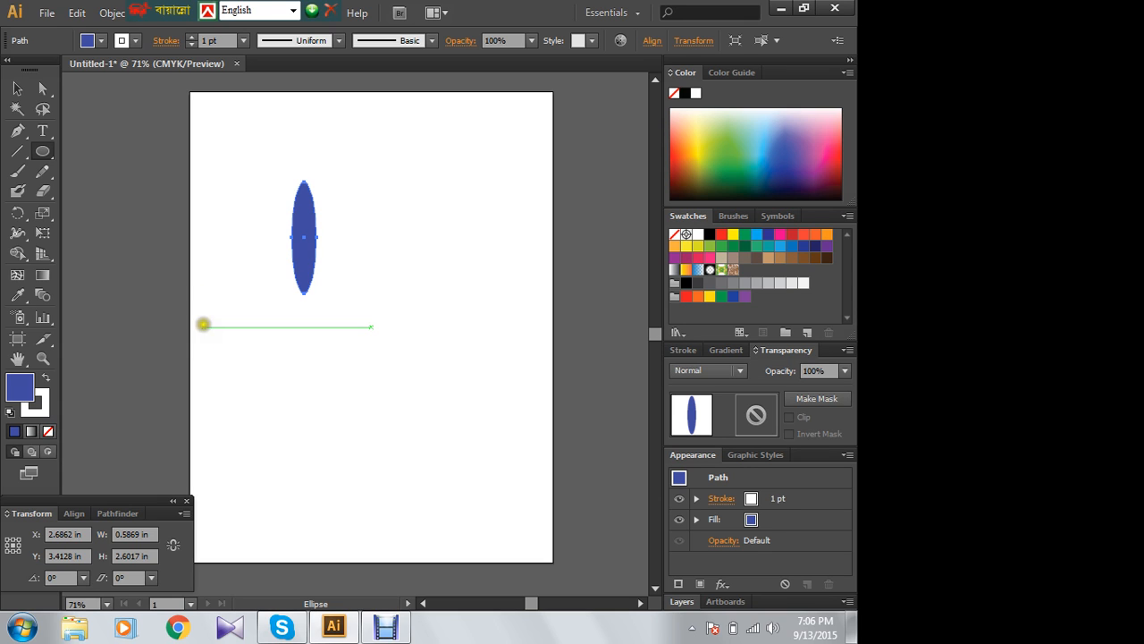
{"action": "left_click", "coordinate": [790, 174]}
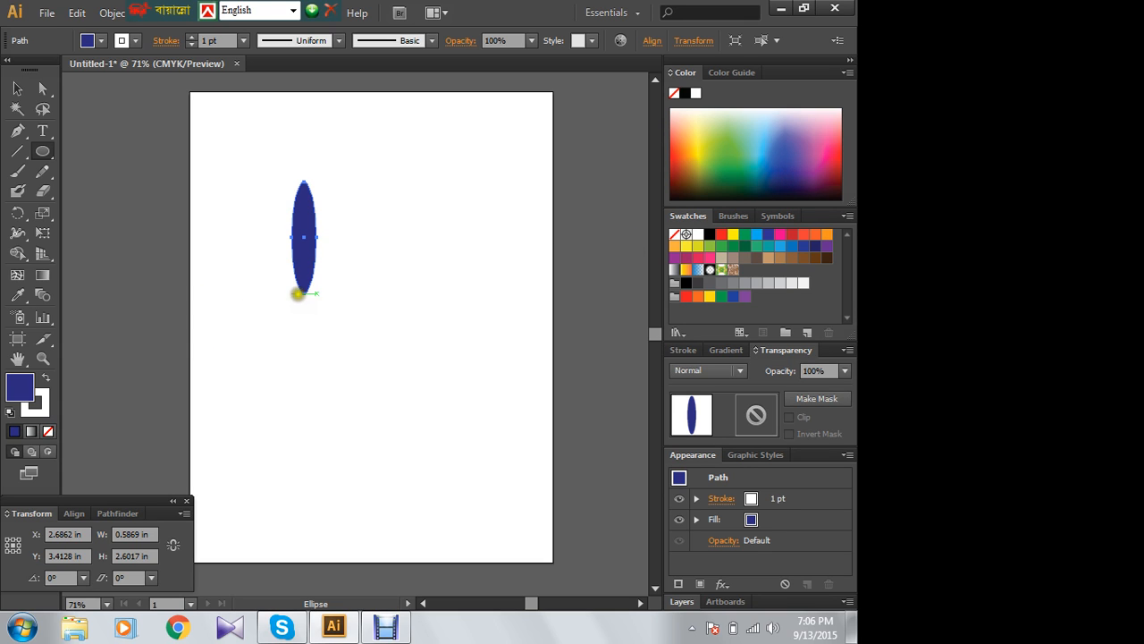
{"action": "left_click", "coordinate": [16, 89]}
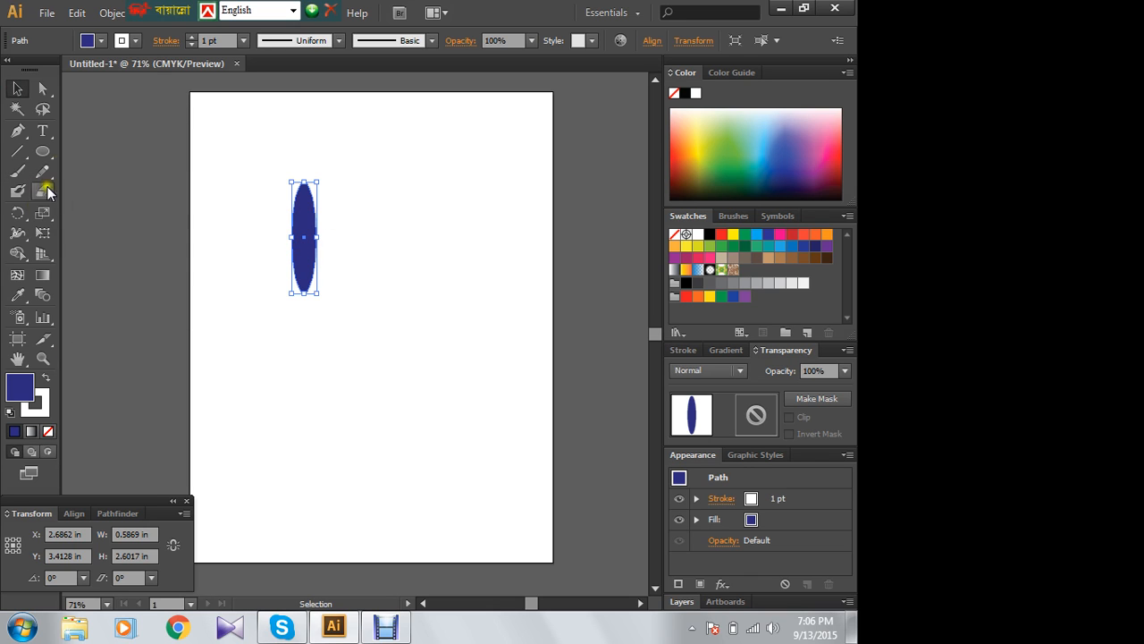
- Draw a second, smaller ellipse about 0.25 in wide and 1.25 in high beside the blue one
{"action": "left_click", "coordinate": [42, 151]}
{"action": "left_click_drag", "start_coordinate": [354, 220], "coordinate": [370, 287]}
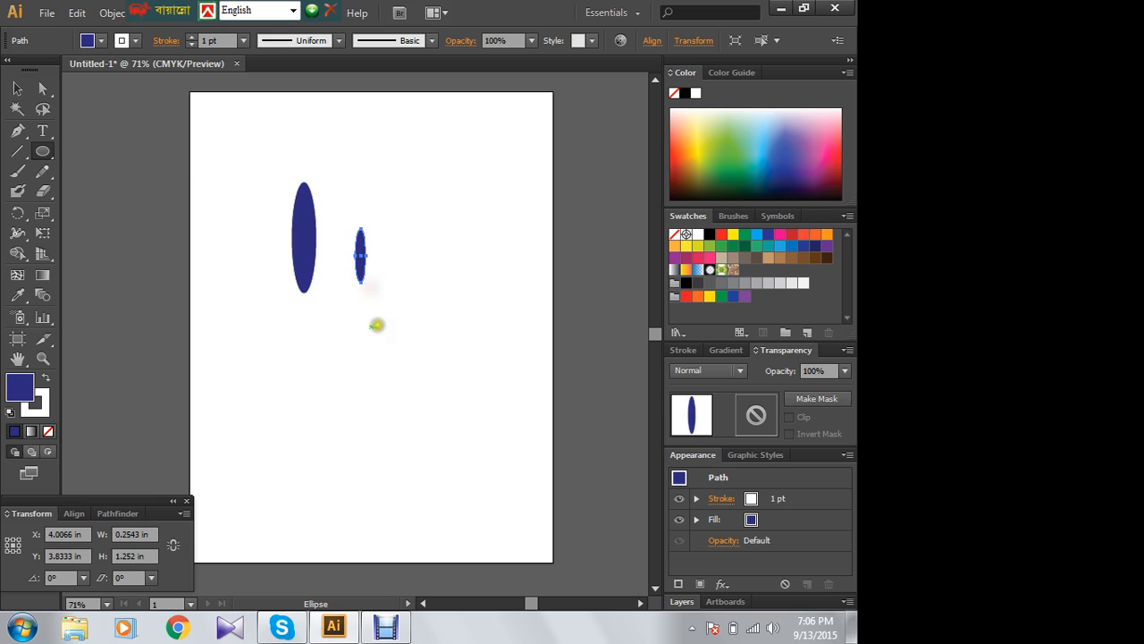
{"action": "left_click", "coordinate": [16, 87]}
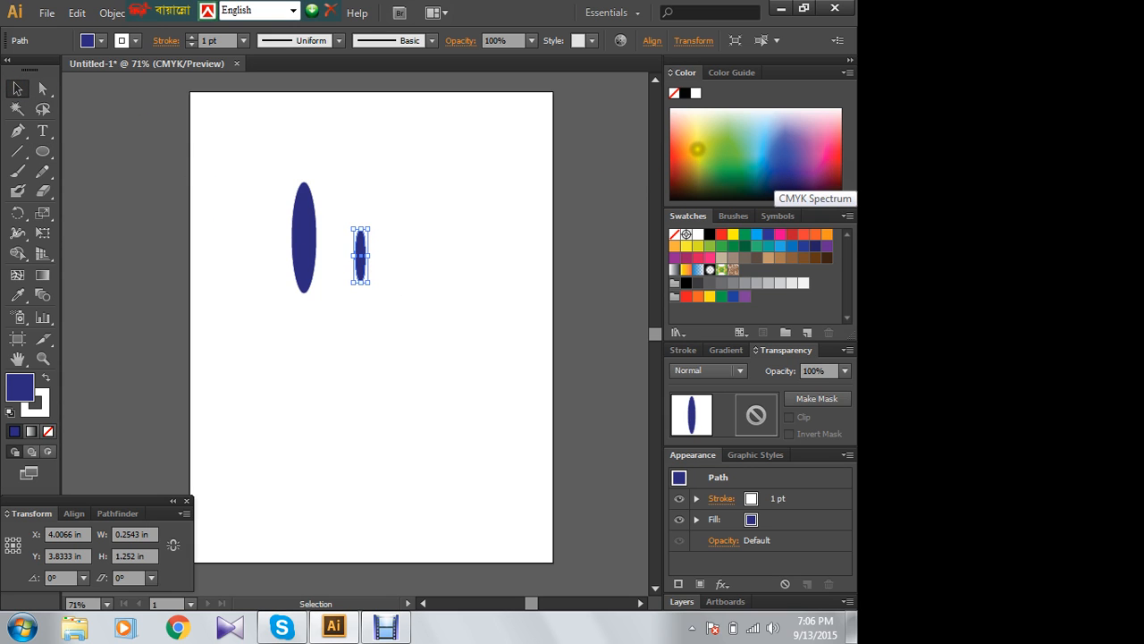
- Fill the small ellipse with yellow and place it inside the blue ellipse, centred with their bottom ends together
{"action": "left_click", "coordinate": [691, 150]}
{"action": "left_click_drag", "start_coordinate": [361, 264], "coordinate": [305, 281]}
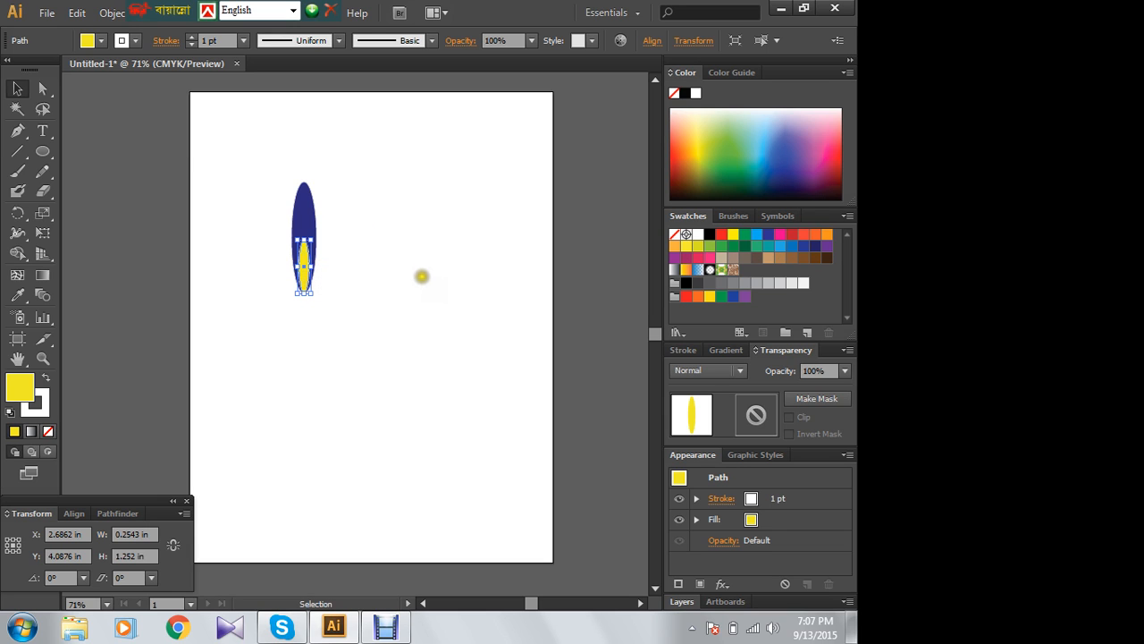
{"action": "left_click", "coordinate": [414, 273]}
- Select both ellipses and make a copy rotated clockwise about their shared bottom anchor point
{"action": "key", "text": "ctrl+1"}
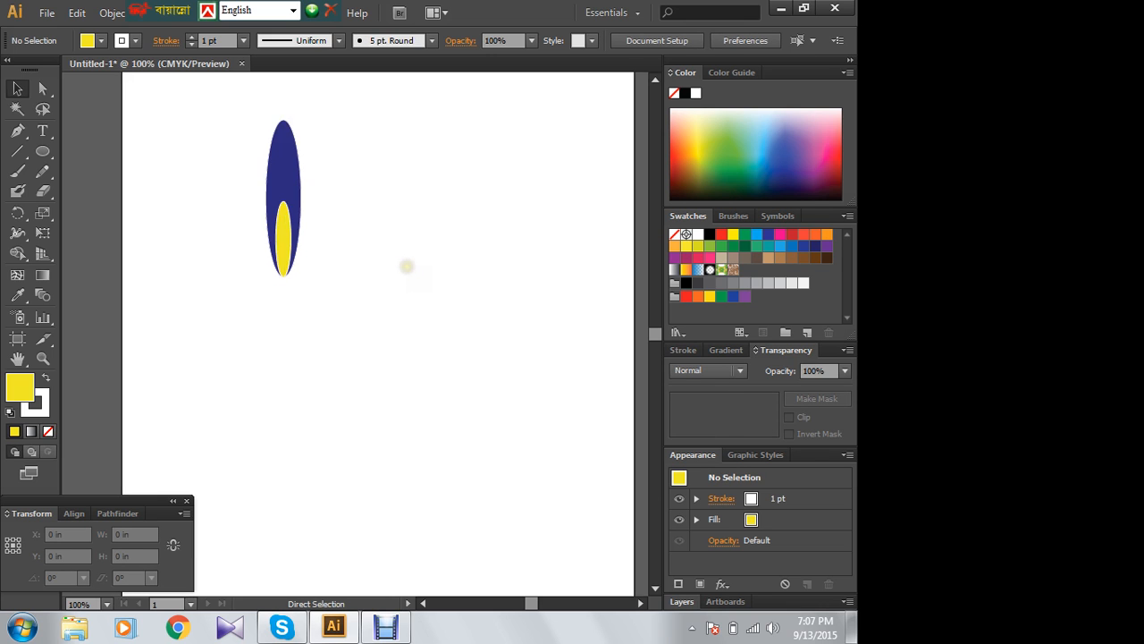
{"action": "key", "text": "ctrl+equal"}
{"action": "key", "text": "ctrl+equal"}
{"action": "left_click_drag", "start_coordinate": [373, 227], "coordinate": [439, 411]}
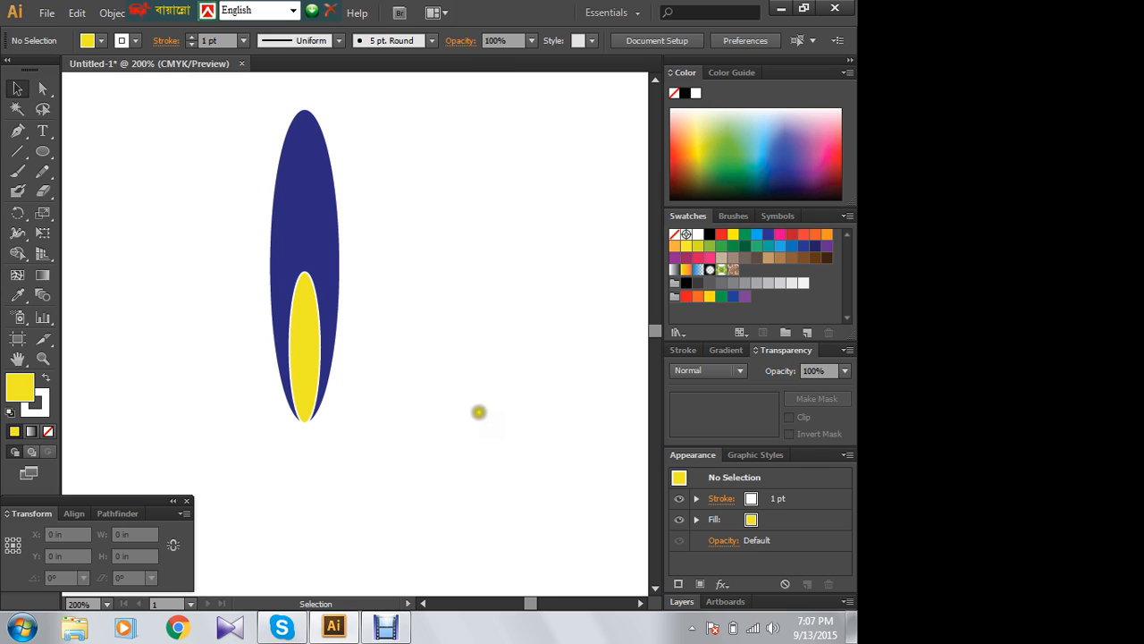
{"action": "left_click_drag", "start_coordinate": [235, 115], "coordinate": [432, 408]}
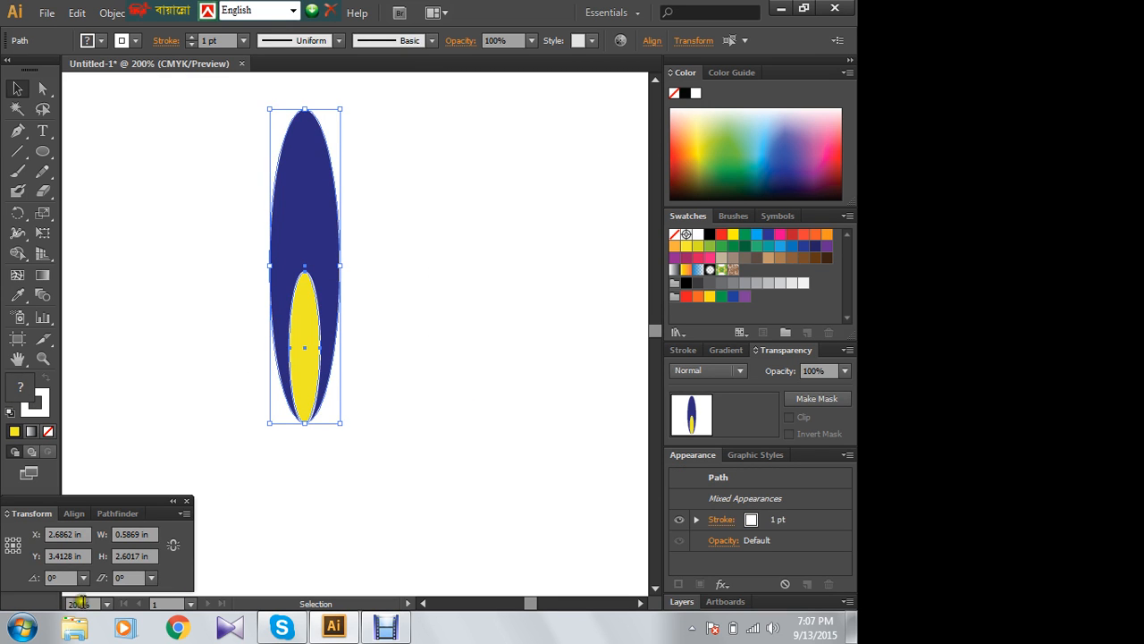
{"action": "left_click", "coordinate": [71, 514]}
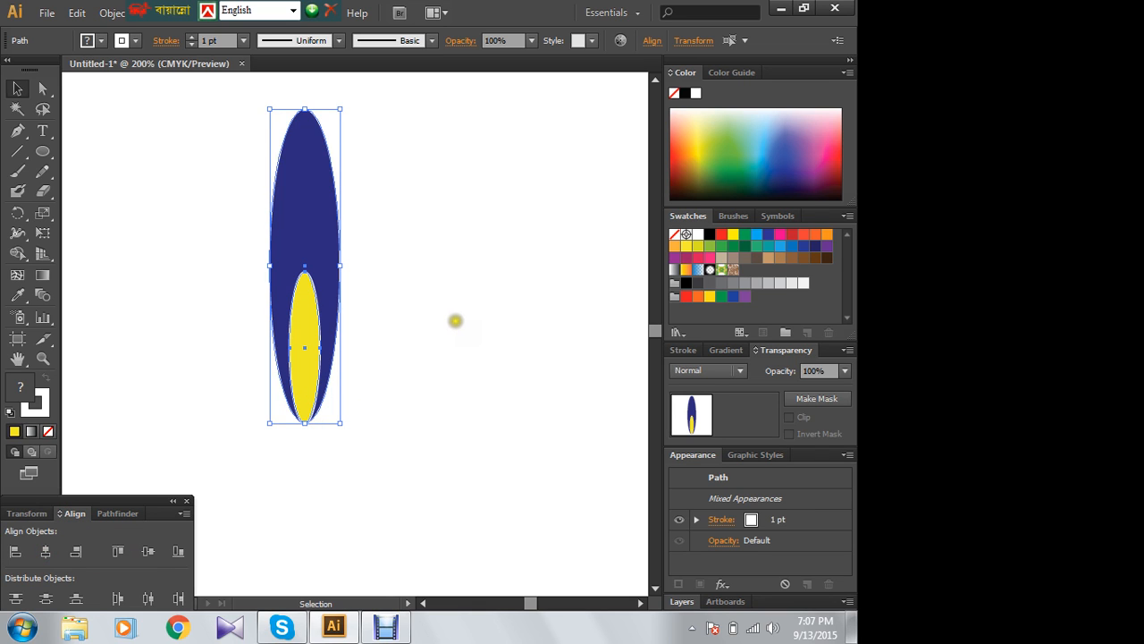
{"action": "key", "text": "ctrl+minus"}
{"action": "key", "text": "ctrl+minus"}
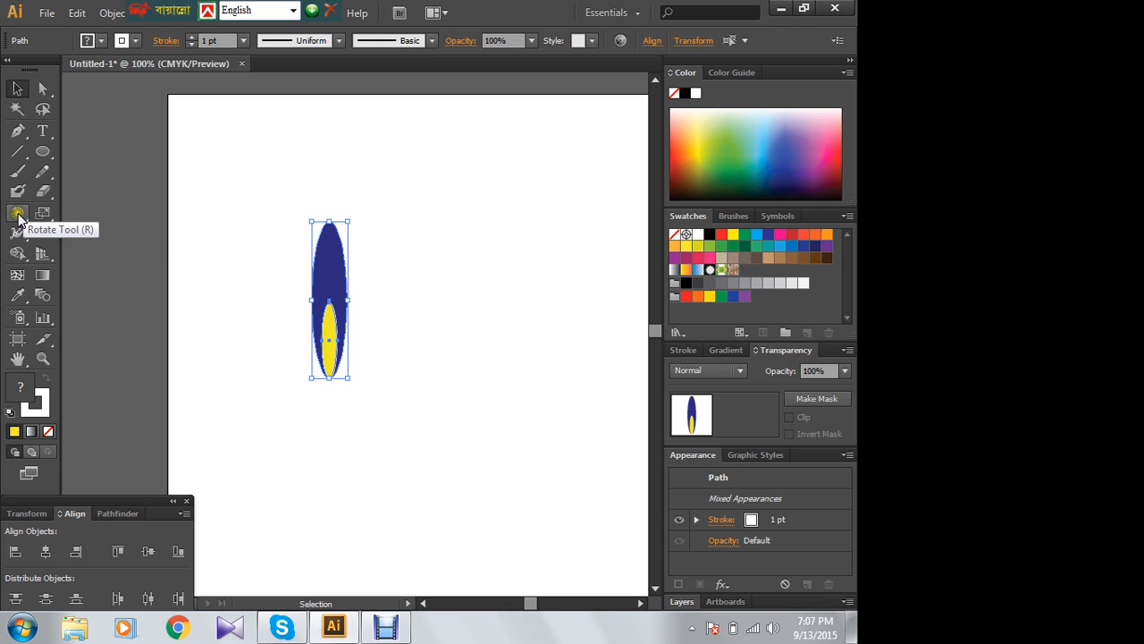
{"action": "left_click_drag", "start_coordinate": [18, 215], "coordinate": [66, 211]}
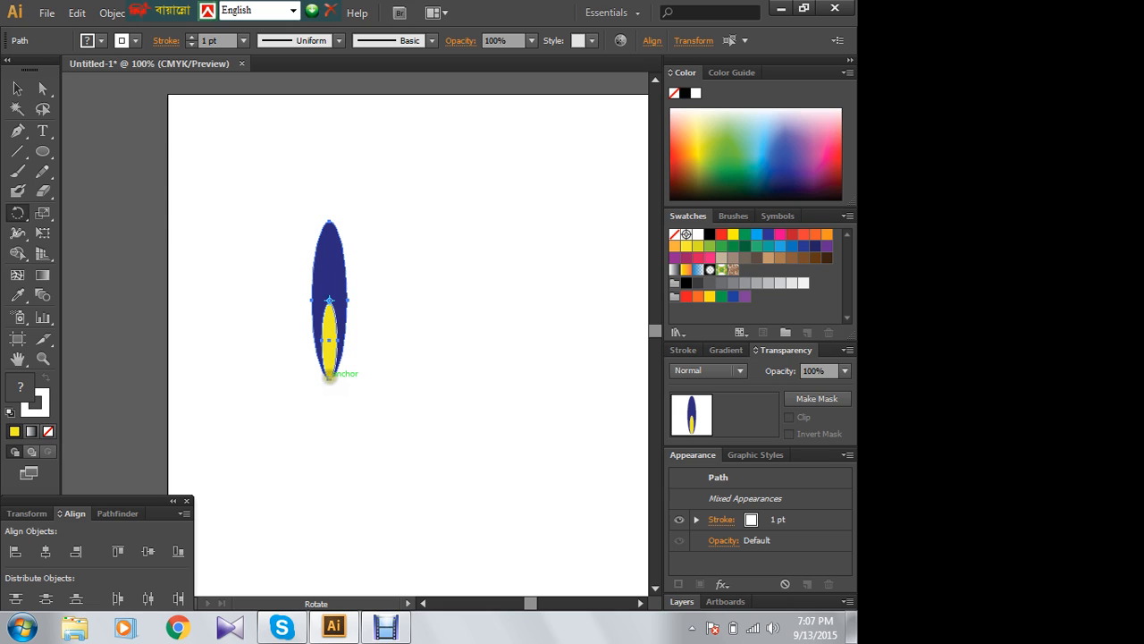
{"action": "left_click", "coordinate": [329, 377]}
{"action": "left_click_drag", "start_coordinate": [338, 262], "coordinate": [375, 284]}
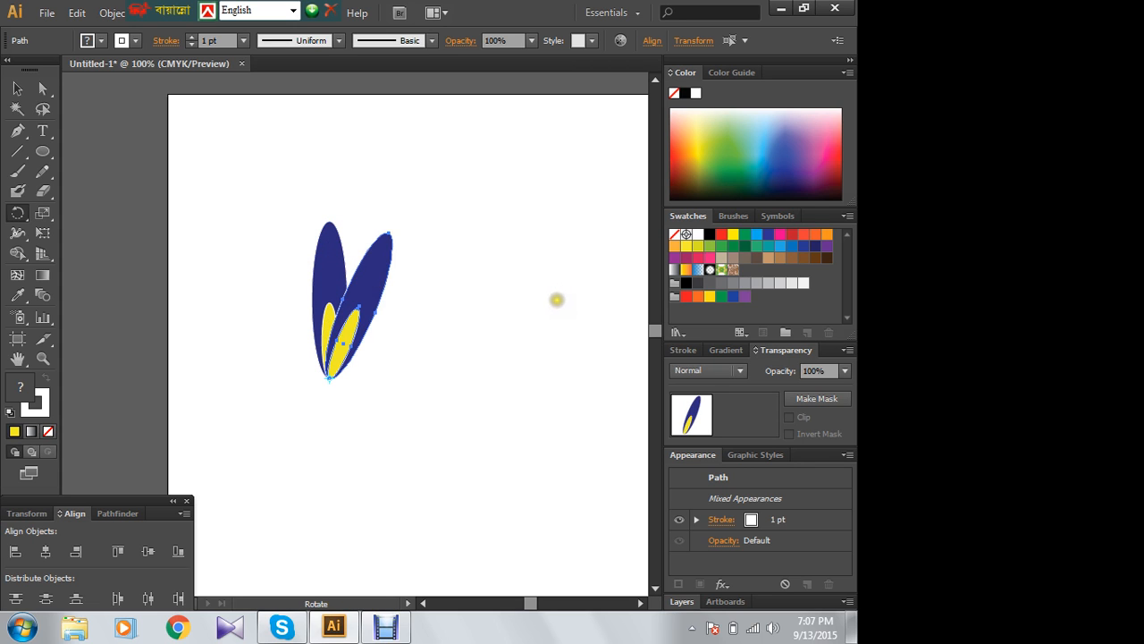
{"action": "key", "text": "v"}
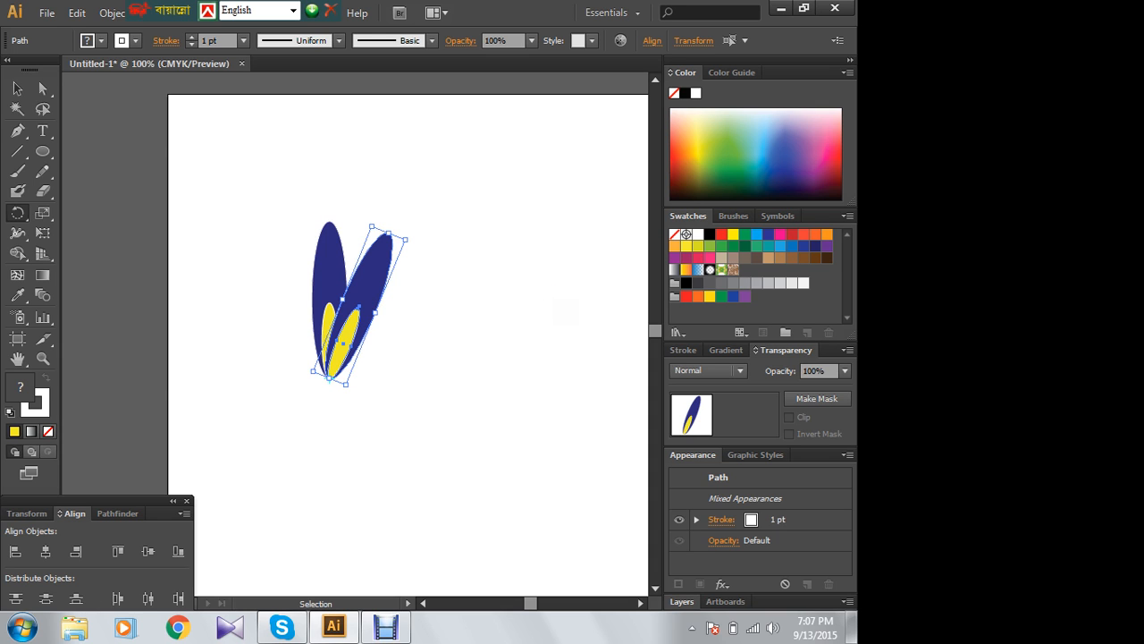
- Repeat the rotated copy until the petals form a full ring, and deselect the flower
{"action": "key", "text": "ctrl+d"}
{"action": "key", "text": "ctrl+d"}
{"action": "key", "text": "ctrl+d"}
{"action": "key", "text": "ctrl+d"}
{"action": "key", "text": "ctrl+d"}
{"action": "key", "text": "ctrl+d"}
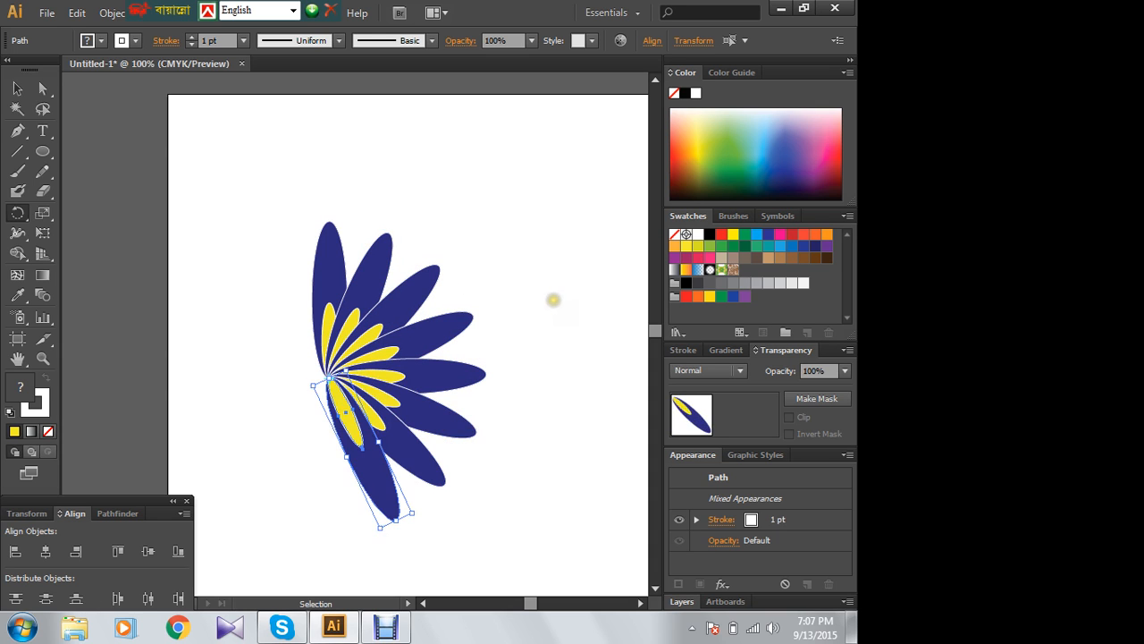
{"action": "key", "text": "ctrl+d"}
{"action": "key", "text": "ctrl+d"}
{"action": "key", "text": "ctrl+d"}
{"action": "key", "text": "ctrl+d"}
{"action": "key", "text": "ctrl+d"}
{"action": "key", "text": "ctrl+d"}
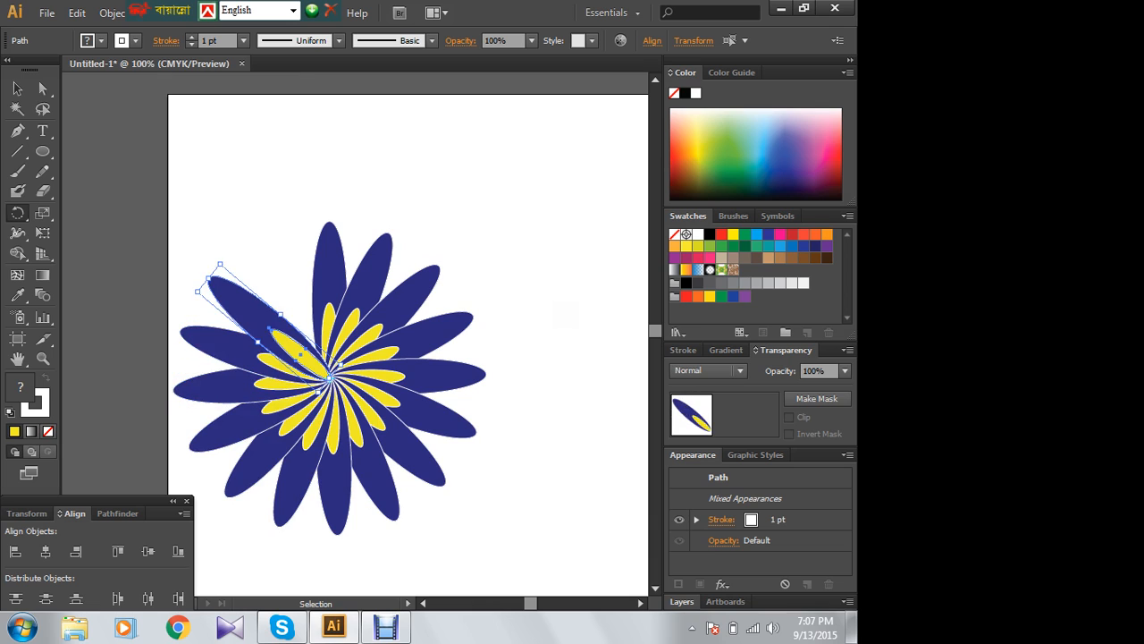
{"action": "key", "text": "ctrl+d"}
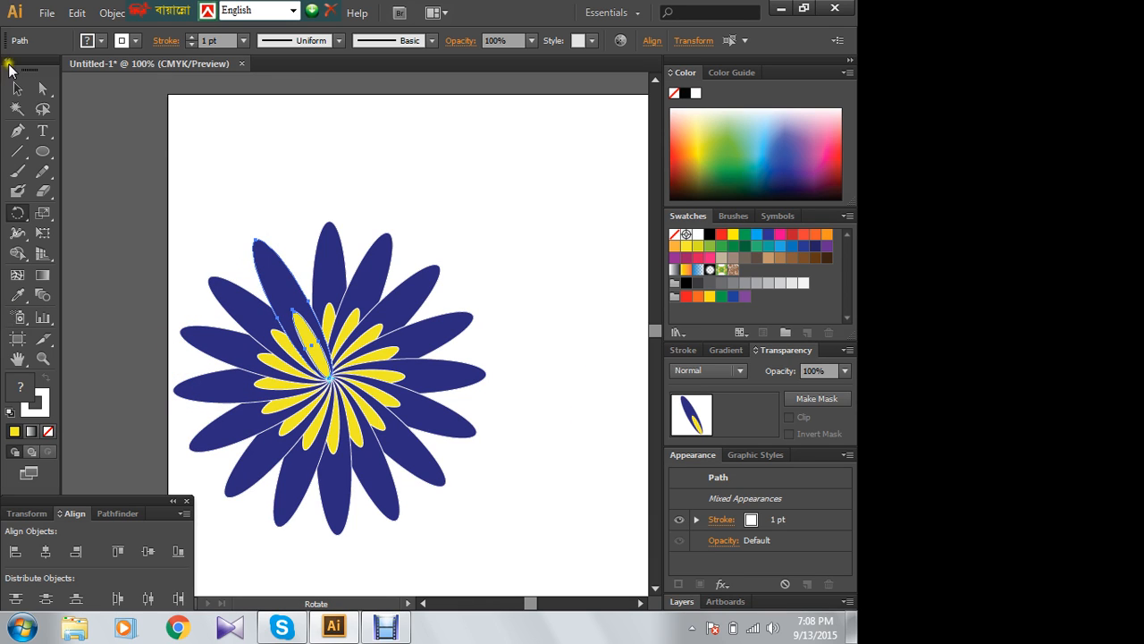
{"action": "left_click", "coordinate": [17, 88]}
{"action": "left_click", "coordinate": [340, 154]}
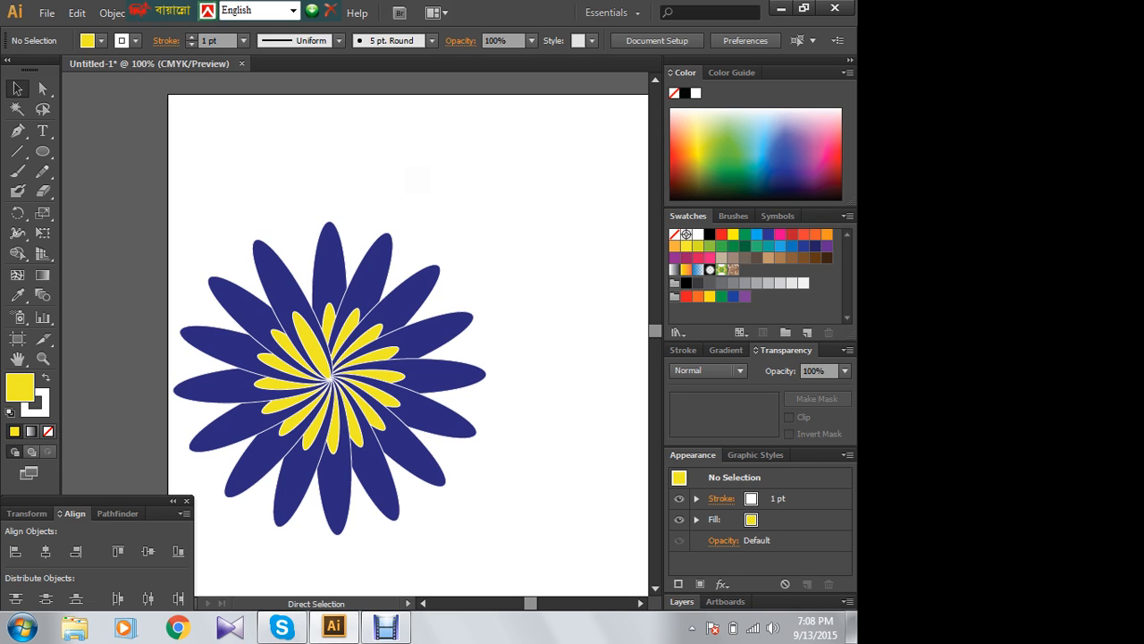
- Undo all the rotated petal copies back to the single blue and yellow petal
{"action": "key", "text": "ctrl+z"}
{"action": "key", "text": "ctrl+z"}
{"action": "key", "text": "ctrl+z"}
{"action": "key", "text": "ctrl+z"}
{"action": "key", "text": "ctrl+z"}
{"action": "key", "text": "ctrl+z"}
{"action": "key", "text": "ctrl+z"}
{"action": "key", "text": "ctrl+z"}
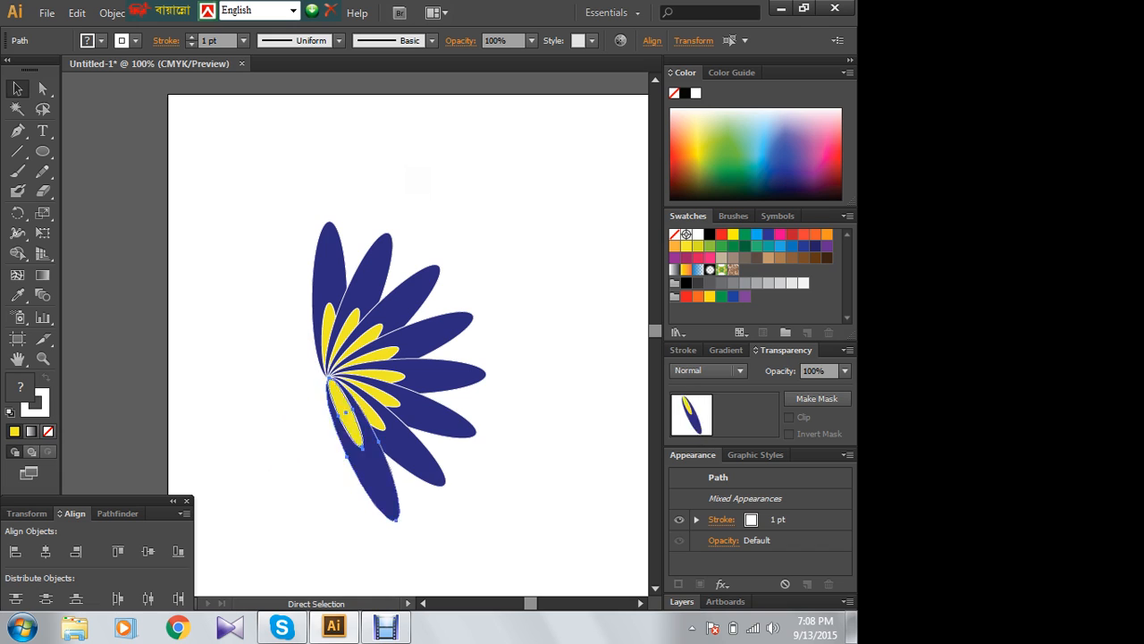
{"action": "key", "text": "ctrl+z"}
{"action": "key", "text": "ctrl+z"}
{"action": "key", "text": "ctrl+z"}
{"action": "key", "text": "ctrl+z"}
{"action": "key", "text": "ctrl+z"}
{"action": "key", "text": "ctrl+z"}
{"action": "key", "text": "ctrl+z"}
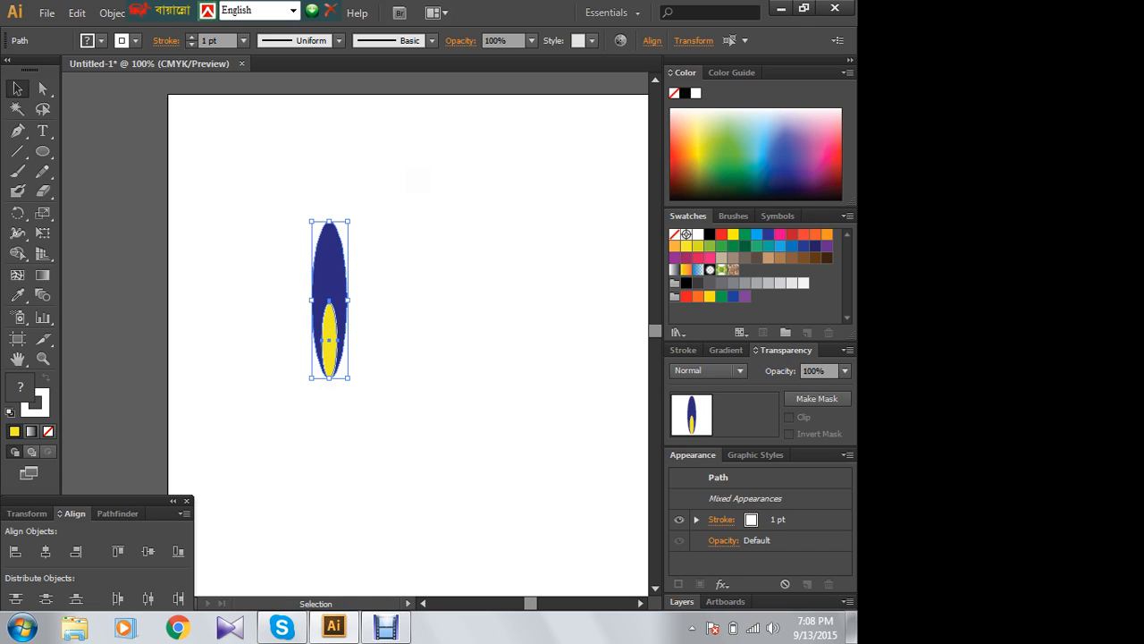
{"action": "left_click", "coordinate": [401, 250]}
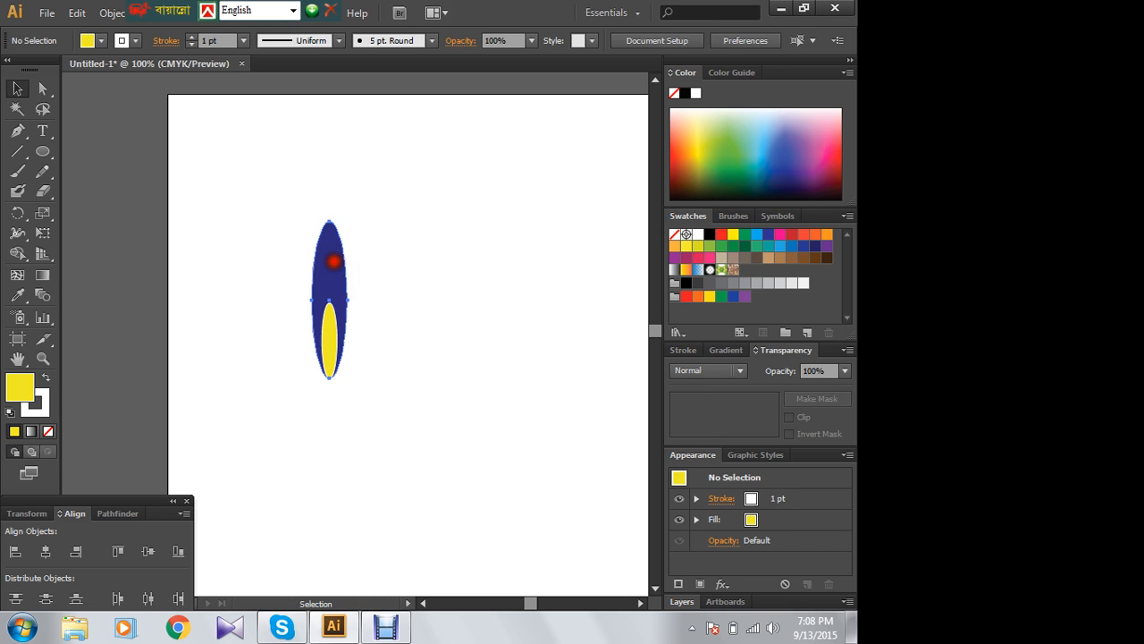
{"action": "left_click", "coordinate": [335, 259]}
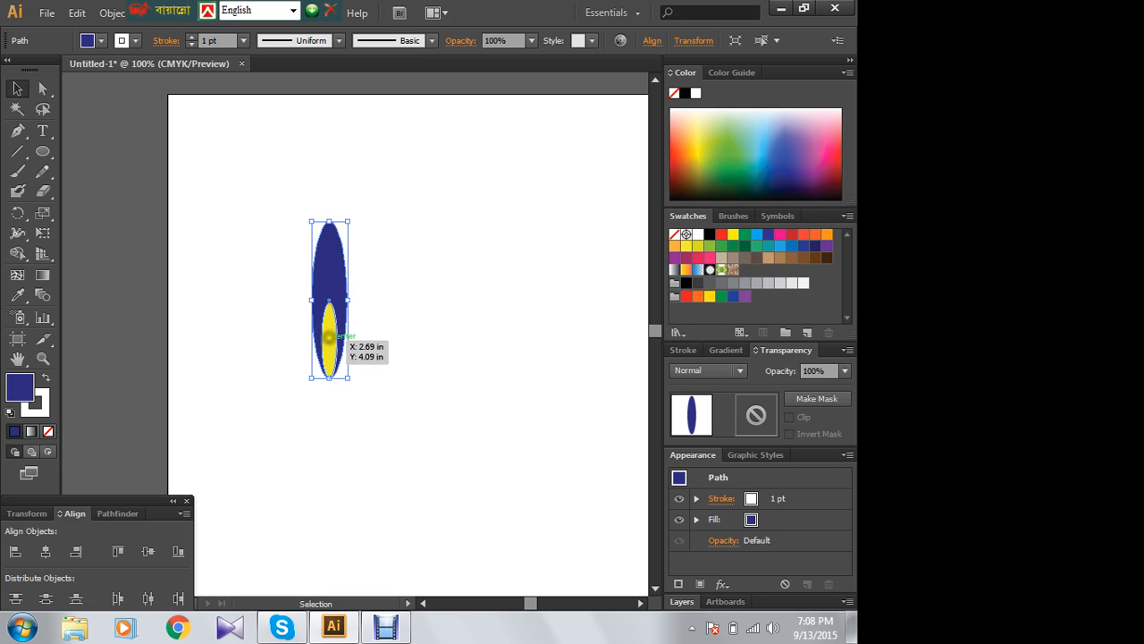
{"action": "left_click", "coordinate": [329, 337]}
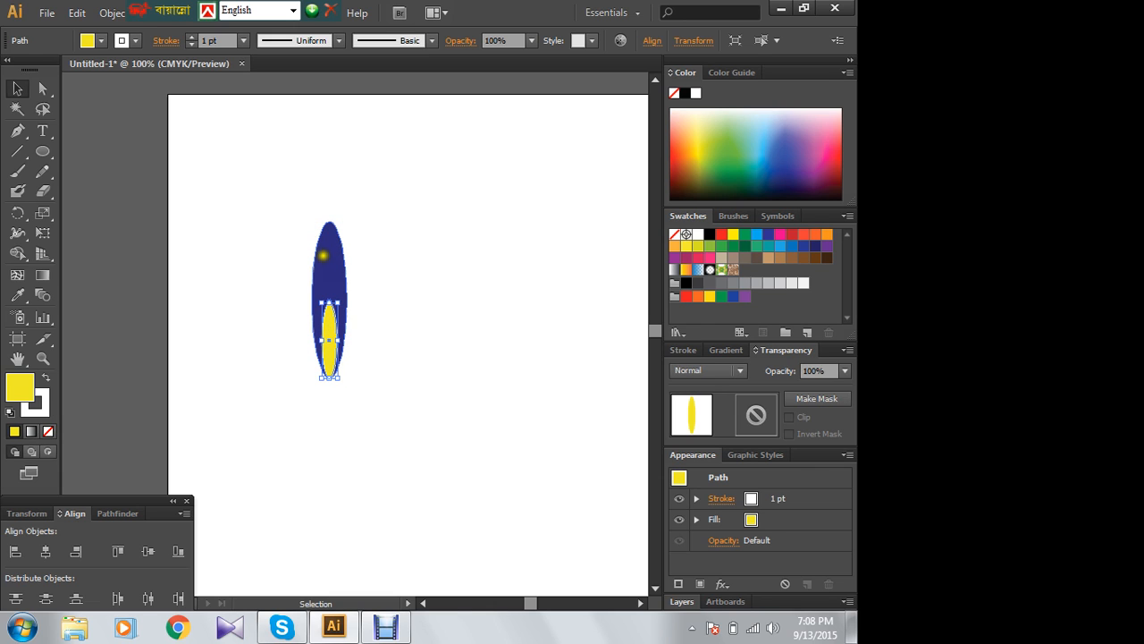
{"action": "left_click", "coordinate": [458, 286]}
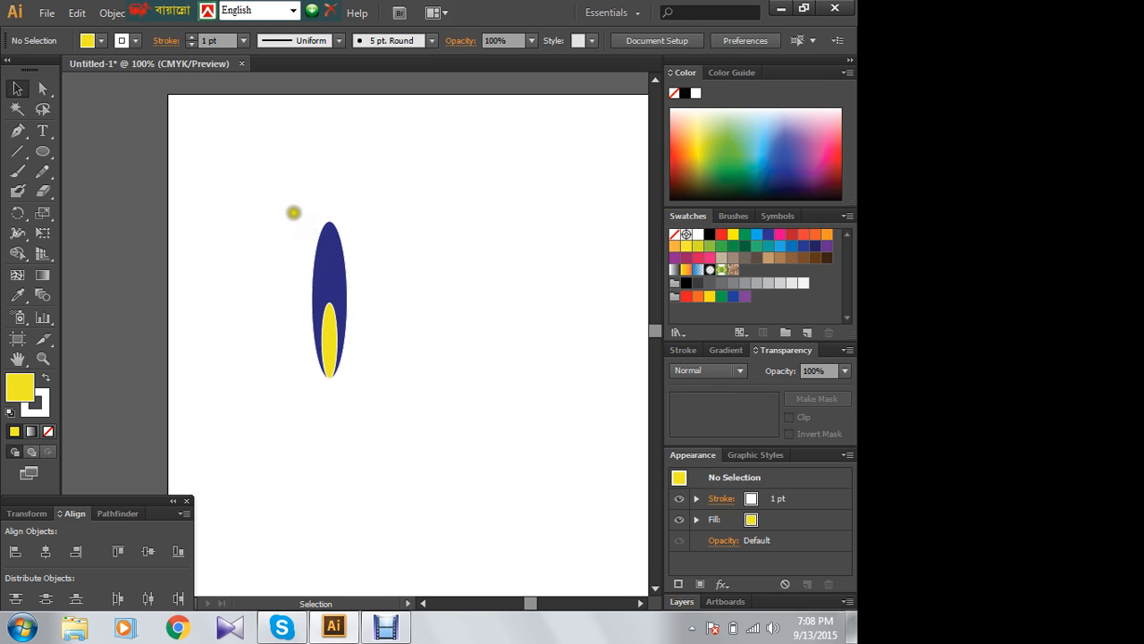
- Select the blue and yellow ellipses together and rotate a copy slightly clockwise around the petal's bottom anchor point
{"action": "left_click_drag", "start_coordinate": [279, 205], "coordinate": [400, 405]}
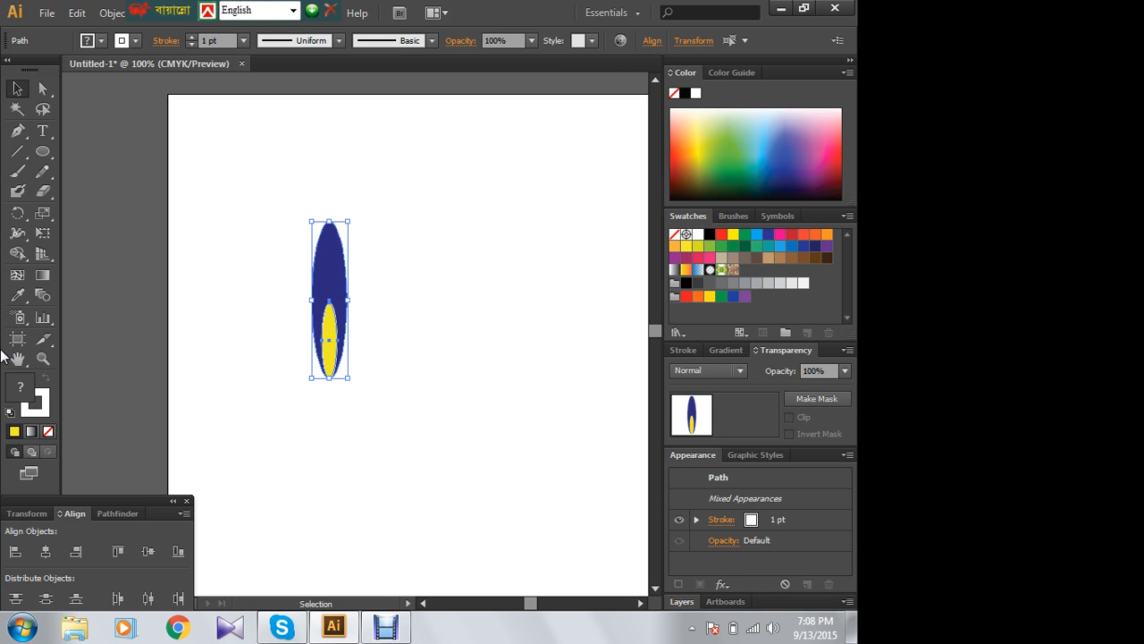
{"action": "left_click", "coordinate": [17, 213]}
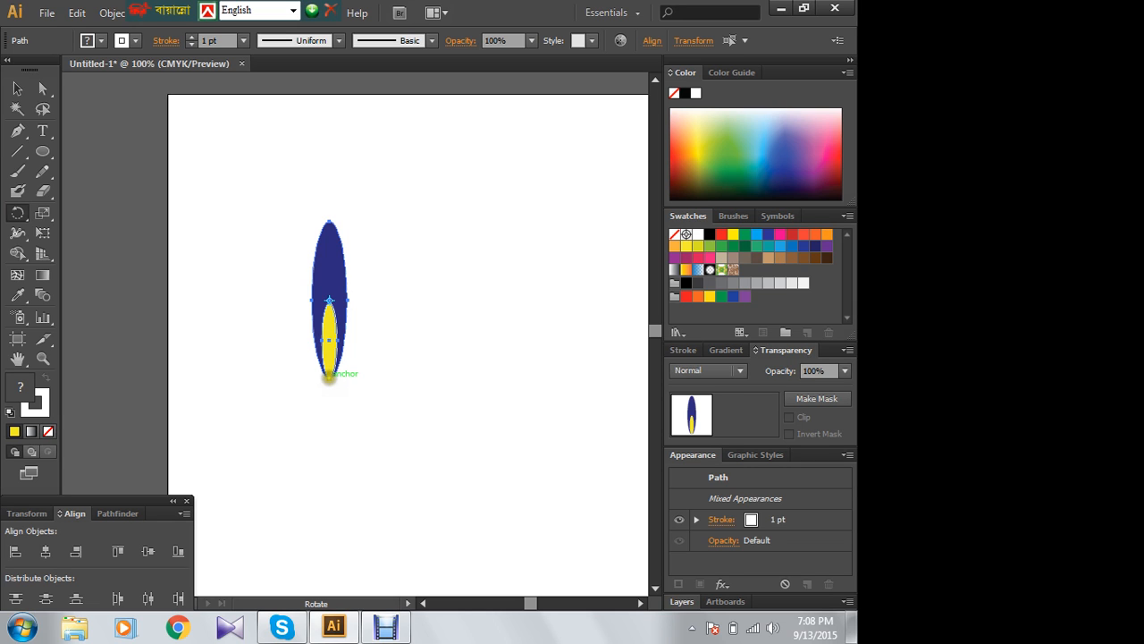
{"action": "left_click", "coordinate": [329, 379]}
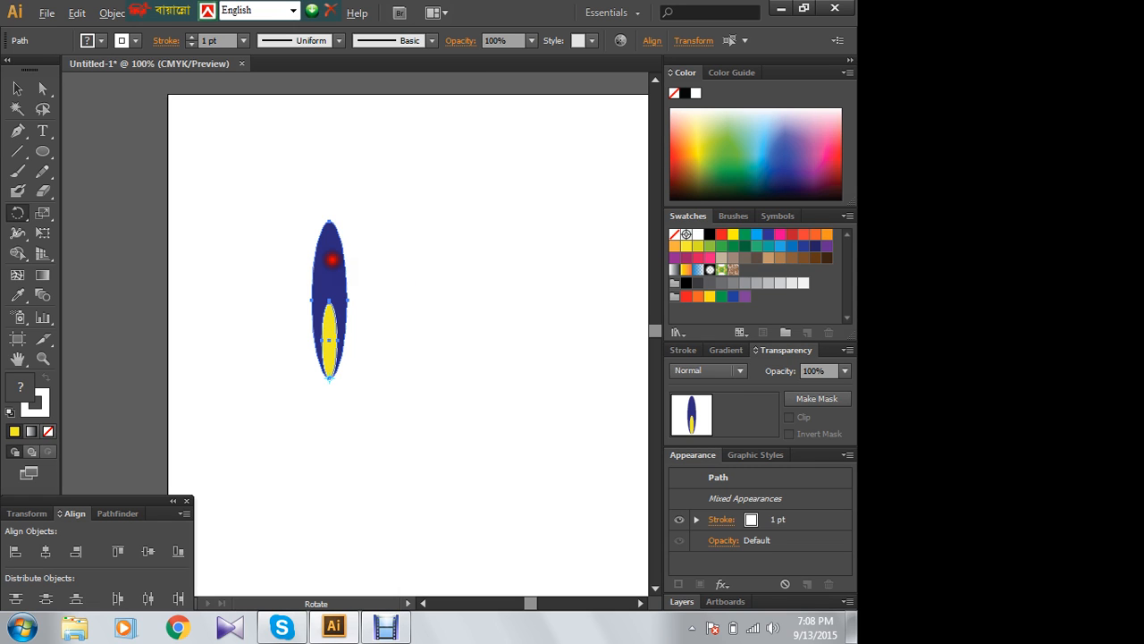
{"action": "left_click_drag", "start_coordinate": [332, 259], "coordinate": [365, 281]}
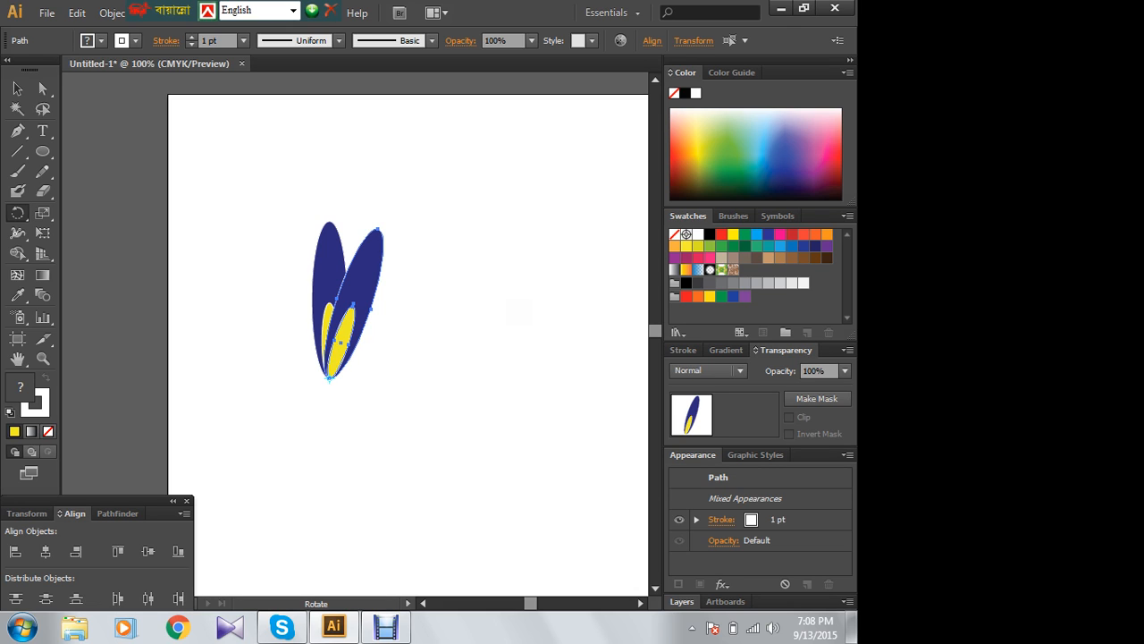
{"action": "key", "text": "v"}
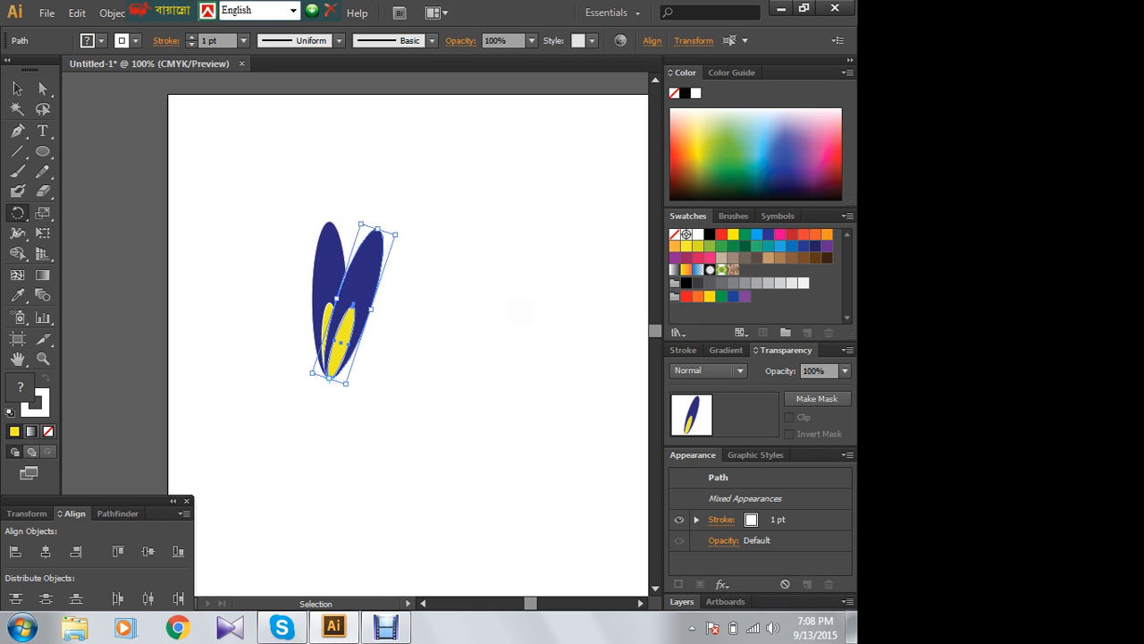
- Repeat the rotated petal copy until the petals form a complete ring, and deselect the flower
{"action": "key", "text": "ctrl+d"}
{"action": "key", "text": "ctrl+d"}
{"action": "key", "text": "ctrl+d"}
{"action": "key", "text": "ctrl+d"}
{"action": "key", "text": "ctrl+d"}
{"action": "key", "text": "ctrl+d"}
{"action": "key", "text": "ctrl+d"}
{"action": "key", "text": "ctrl+d"}
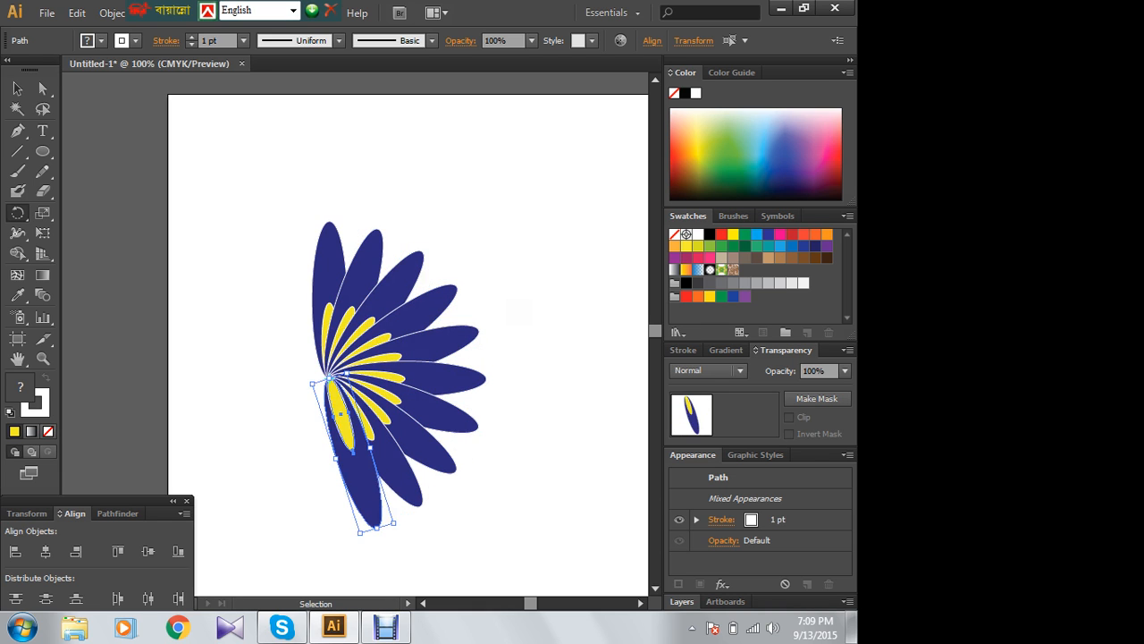
{"action": "key", "text": "ctrl+d"}
{"action": "key", "text": "ctrl+d"}
{"action": "key", "text": "ctrl+d"}
{"action": "key", "text": "ctrl+d"}
{"action": "key", "text": "ctrl+d"}
{"action": "key", "text": "ctrl+d"}
{"action": "key", "text": "ctrl+d"}
{"action": "key", "text": "ctrl+d"}
{"action": "key", "text": "ctrl+d"}
{"action": "key", "text": "ctrl+d"}
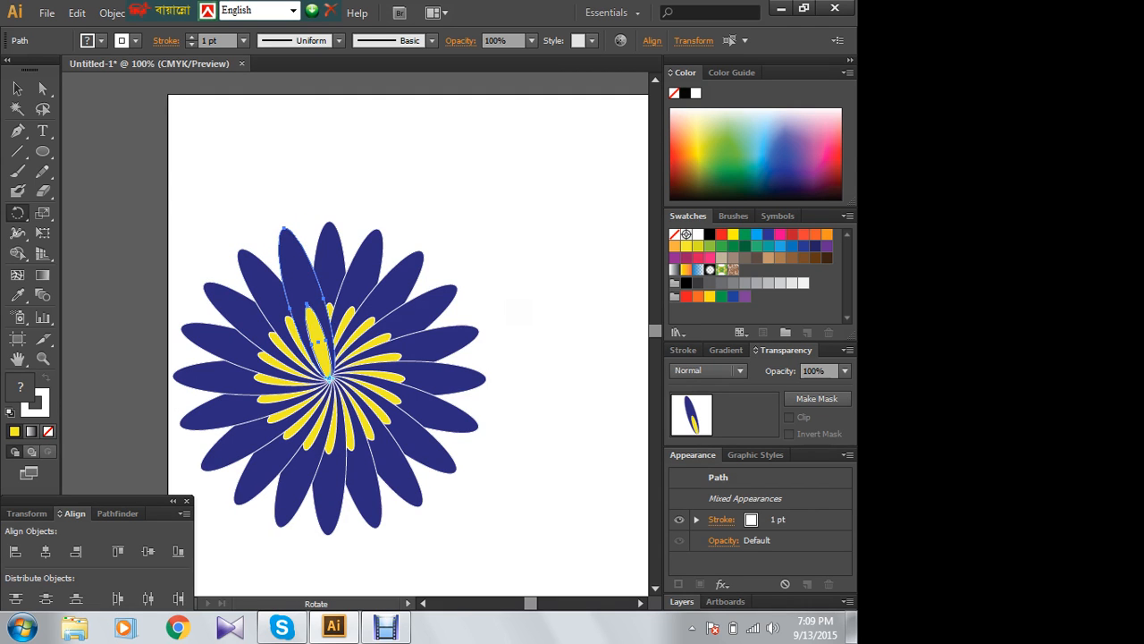
{"action": "left_click", "coordinate": [17, 88]}
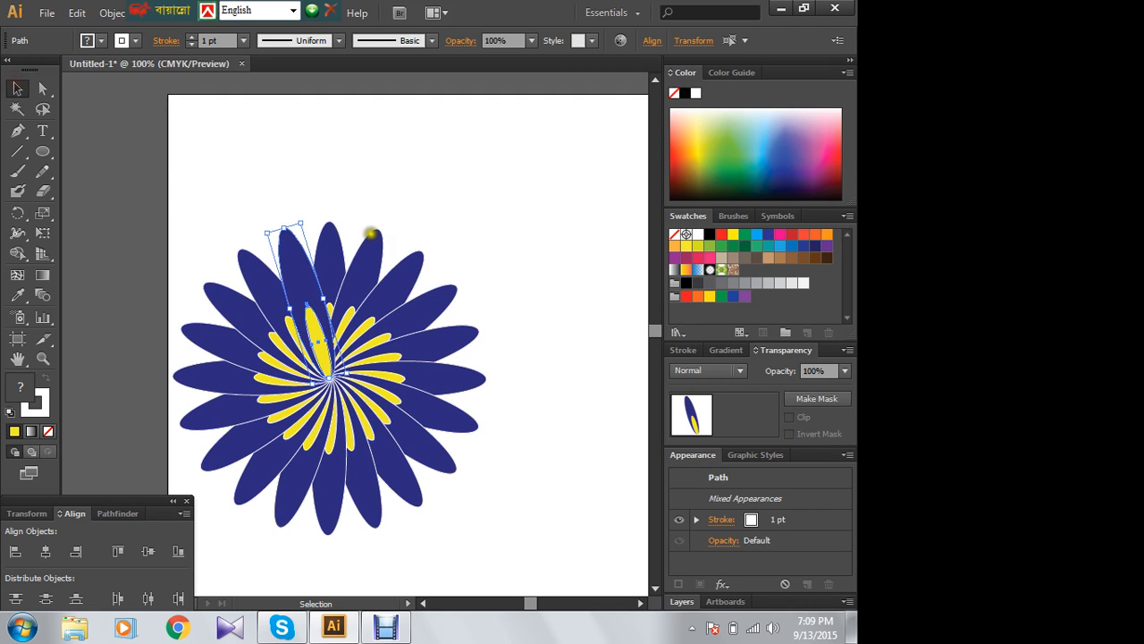
{"action": "left_click", "coordinate": [539, 268]}
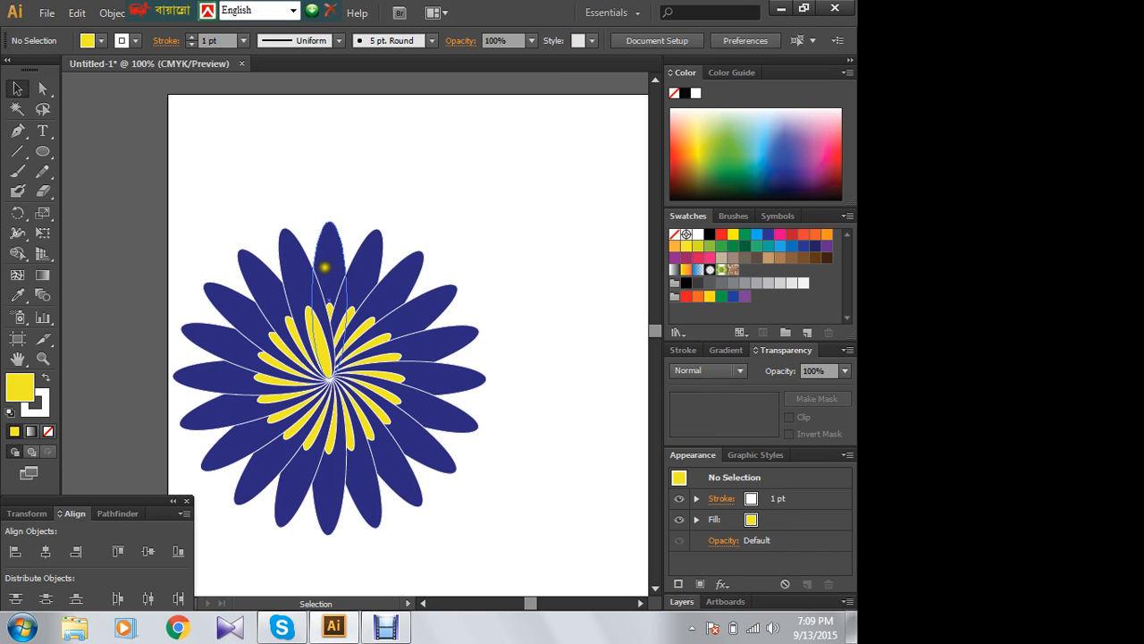
- Pull two blue ellipses and one yellow ellipse out of the flower, and undo the moves
{"action": "left_click_drag", "start_coordinate": [389, 257], "coordinate": [540, 157]}
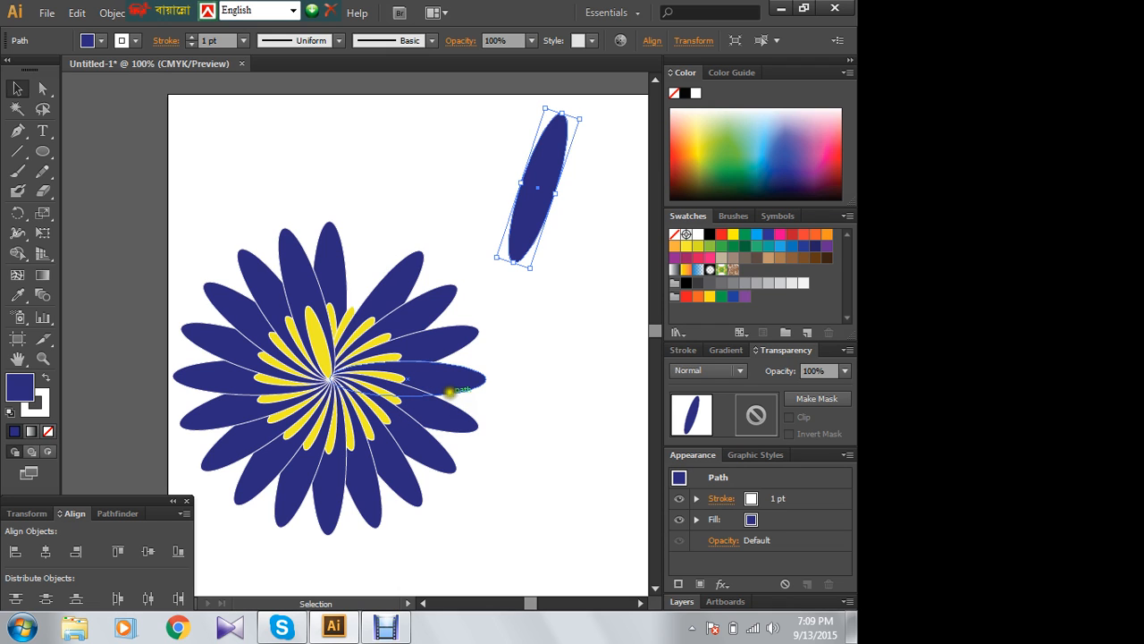
{"action": "left_click_drag", "start_coordinate": [322, 327], "coordinate": [401, 148]}
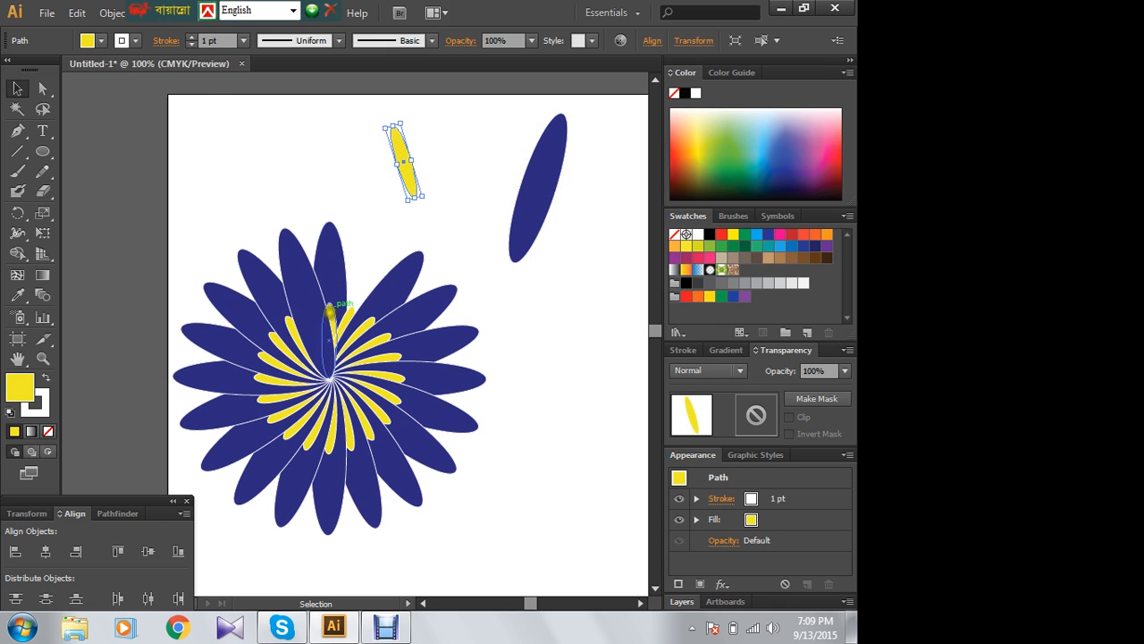
{"action": "left_click_drag", "start_coordinate": [298, 281], "coordinate": [199, 130]}
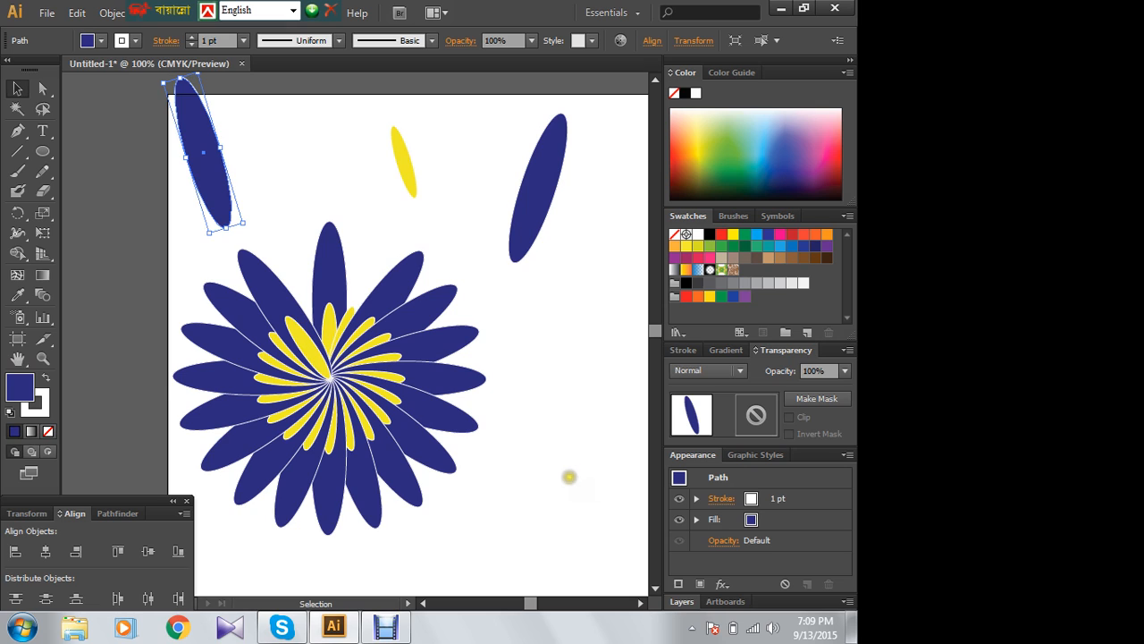
{"action": "key", "text": "ctrl+z"}
{"action": "key", "text": "ctrl+z"}
{"action": "key", "text": "ctrl+z"}
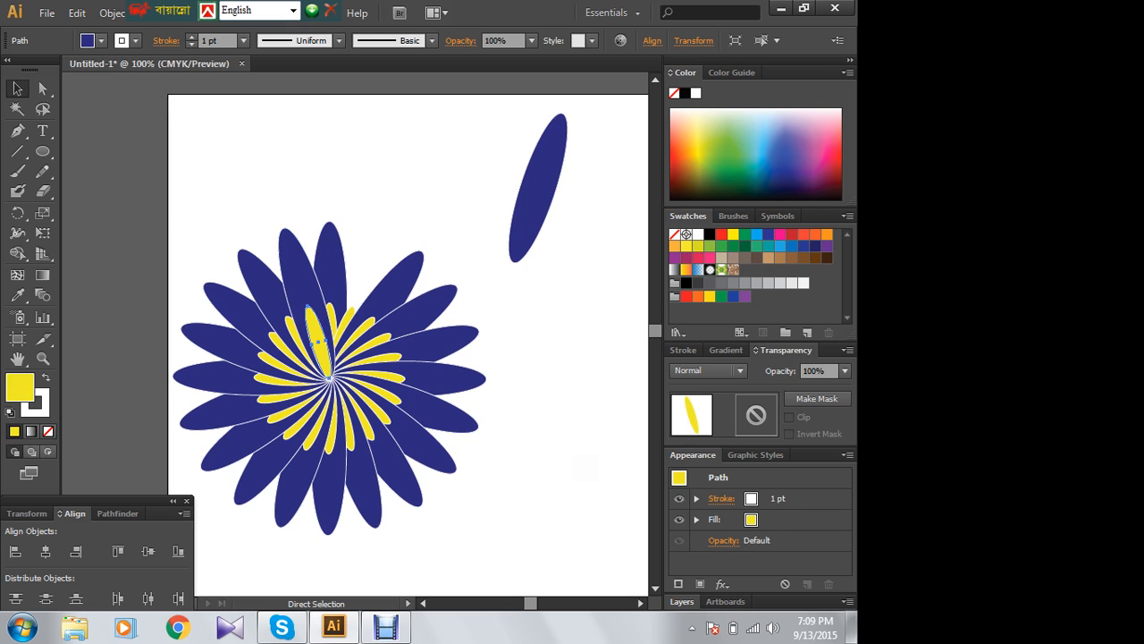
{"action": "key", "text": "ctrl+z"}
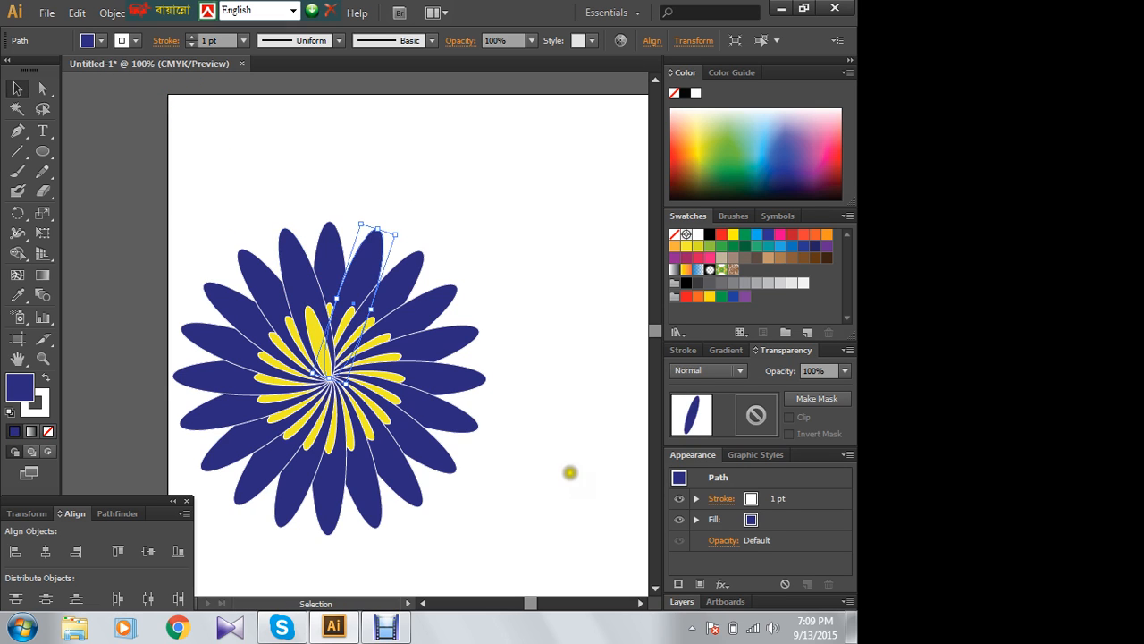
- Select all the petals of the flower and move them together up and right on the artboard
{"action": "left_click", "coordinate": [499, 227]}
{"action": "left_click_drag", "start_coordinate": [586, 210], "coordinate": [156, 490]}
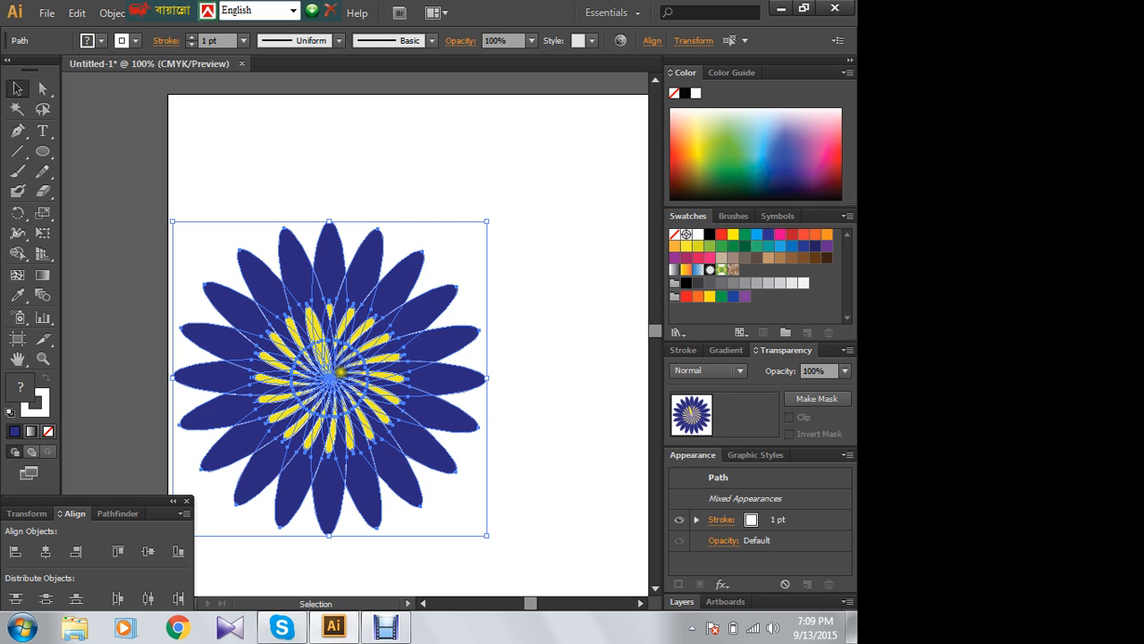
{"action": "left_click_drag", "start_coordinate": [315, 383], "coordinate": [428, 299]}
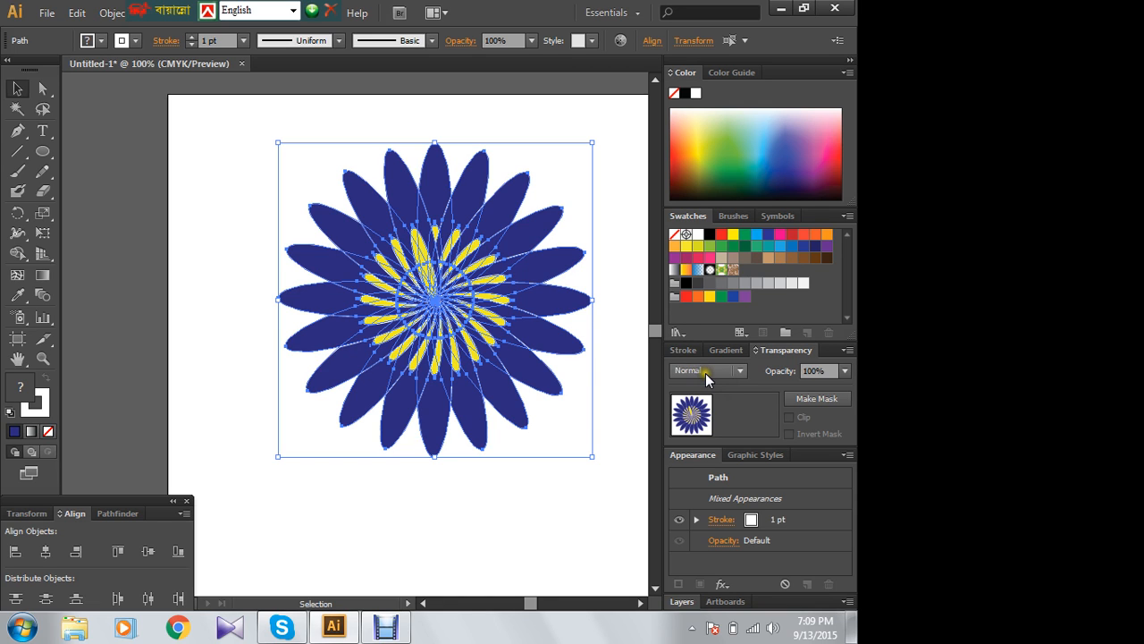
- Try the Darken, Normal, Multiply and Hue blending modes on the selected flower
{"action": "left_click", "coordinate": [738, 371]}
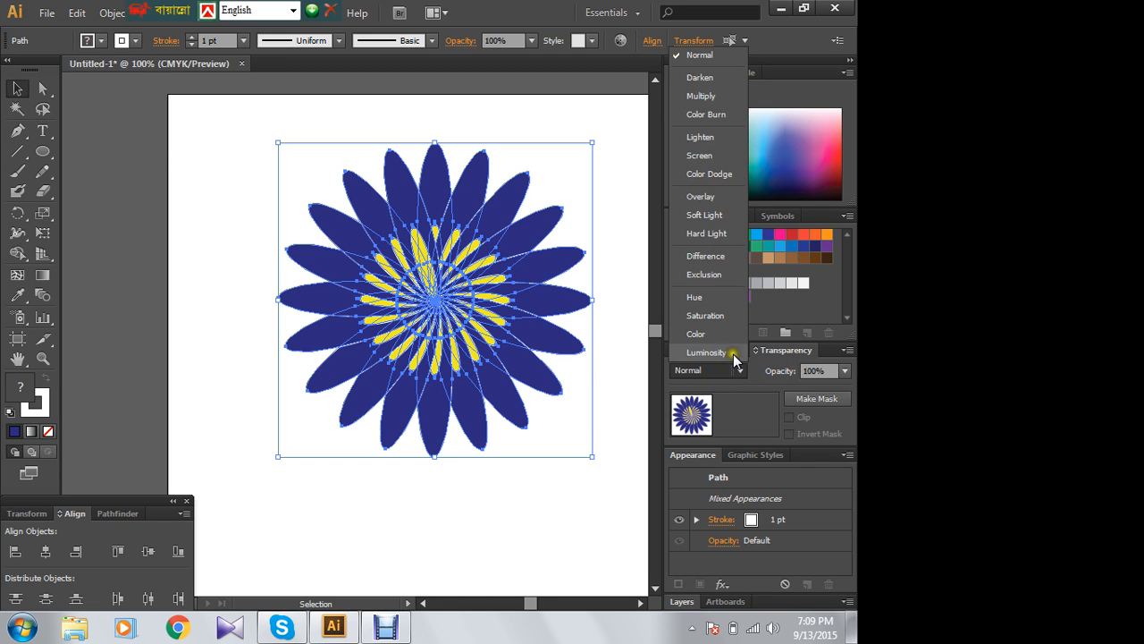
{"action": "left_click", "coordinate": [705, 76]}
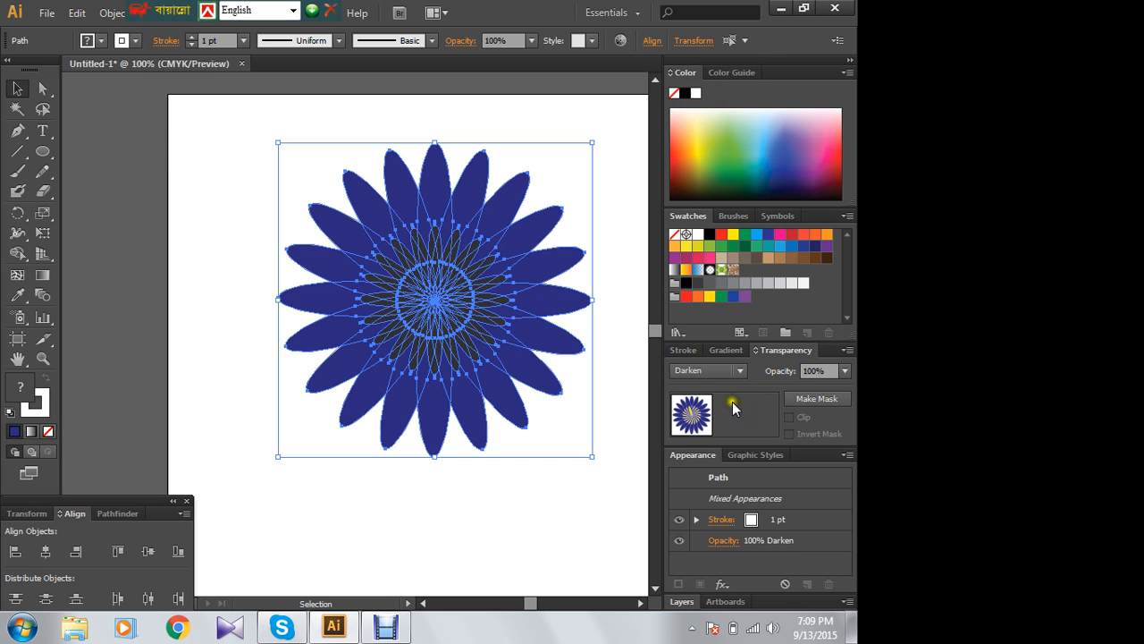
{"action": "left_click", "coordinate": [709, 371]}
{"action": "left_click", "coordinate": [699, 55]}
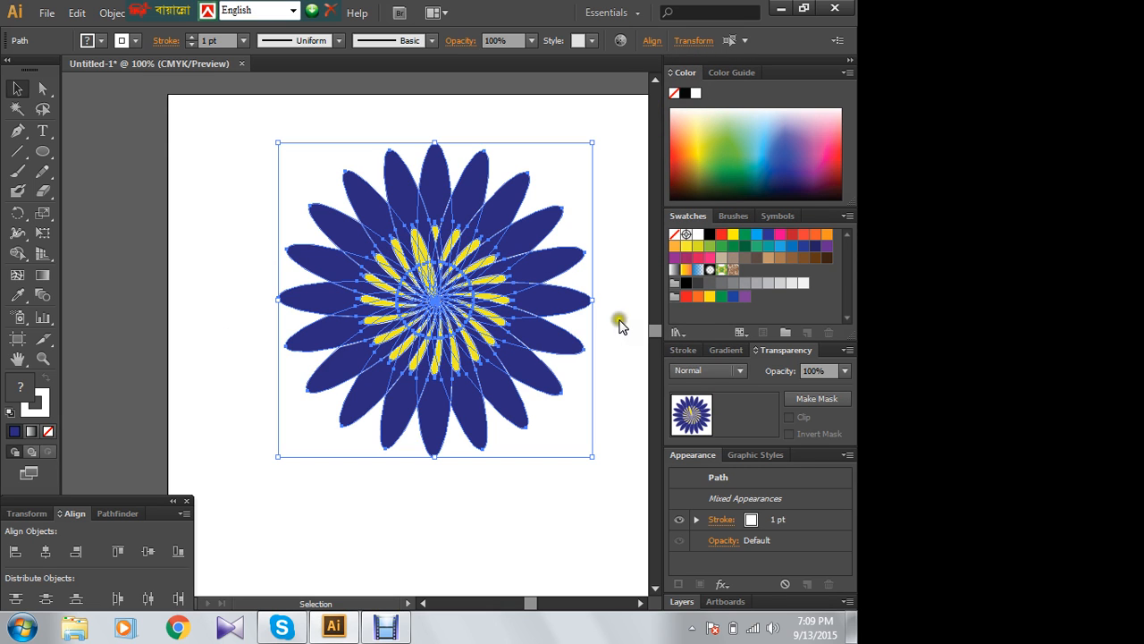
{"action": "left_click", "coordinate": [739, 370]}
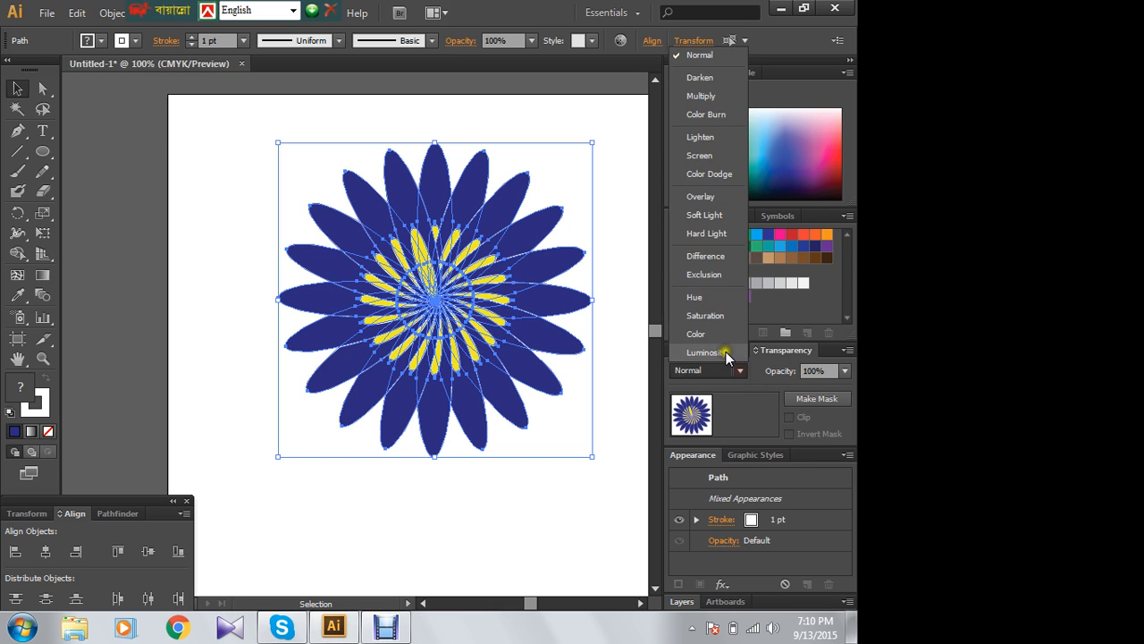
{"action": "left_click", "coordinate": [702, 96]}
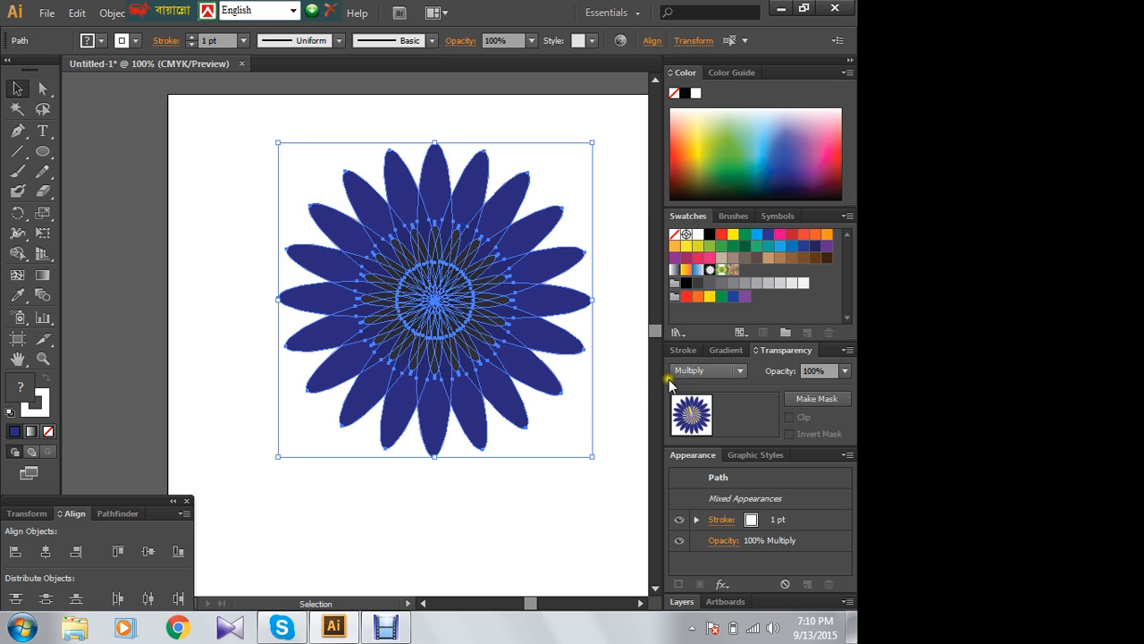
{"action": "left_click", "coordinate": [706, 371]}
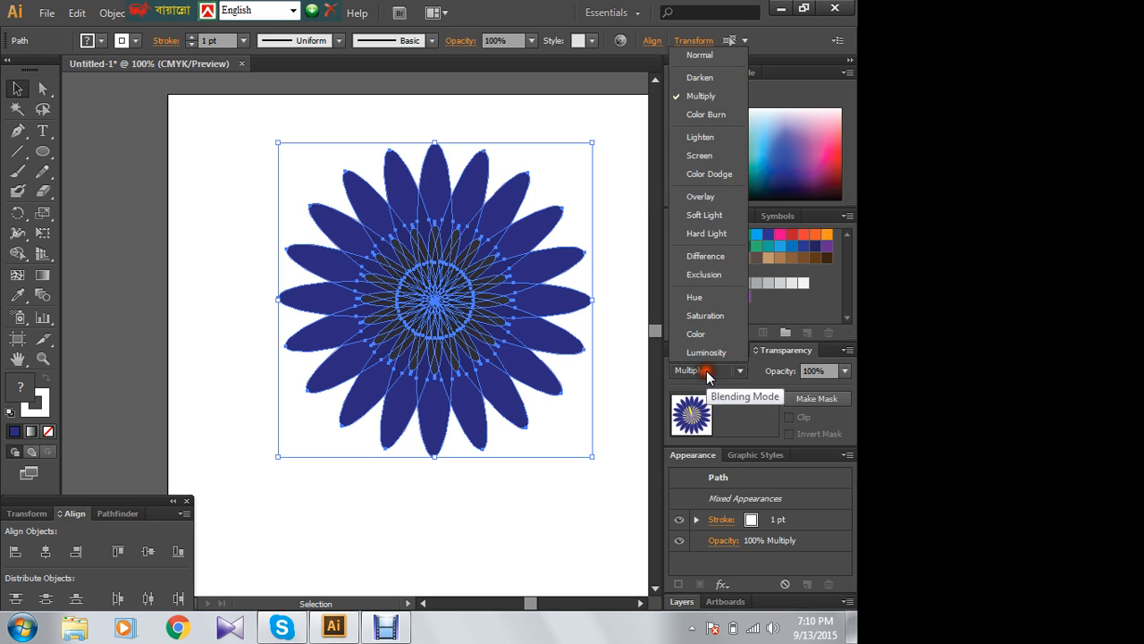
{"action": "left_click", "coordinate": [700, 298]}
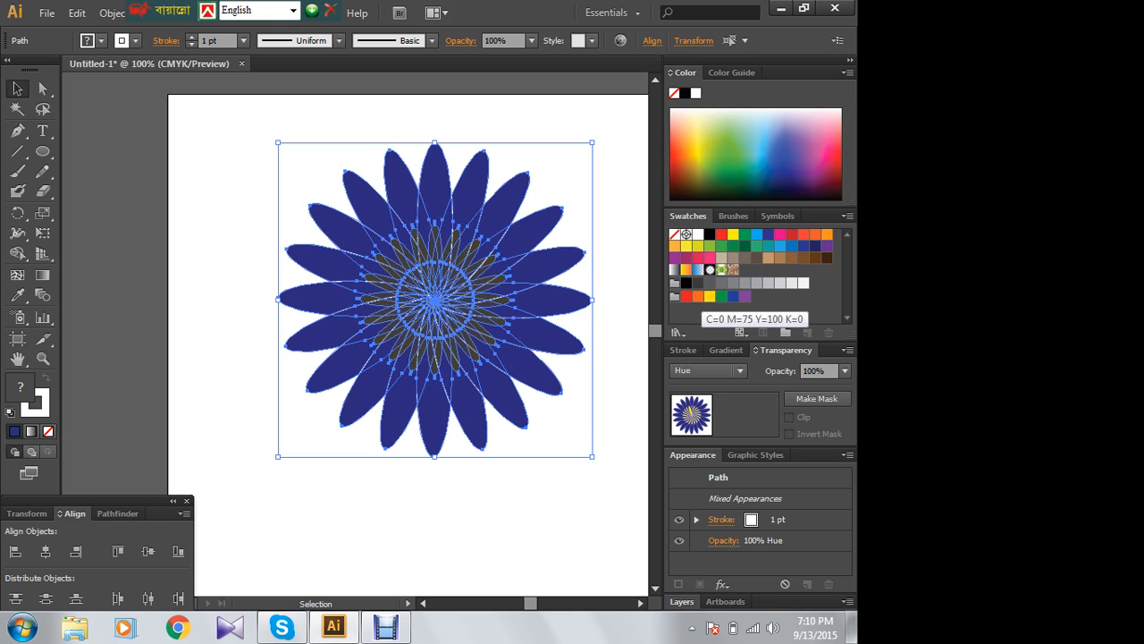
- Set the blending mode of all the petals to Difference and deselect the flower
{"action": "left_click", "coordinate": [740, 370]}
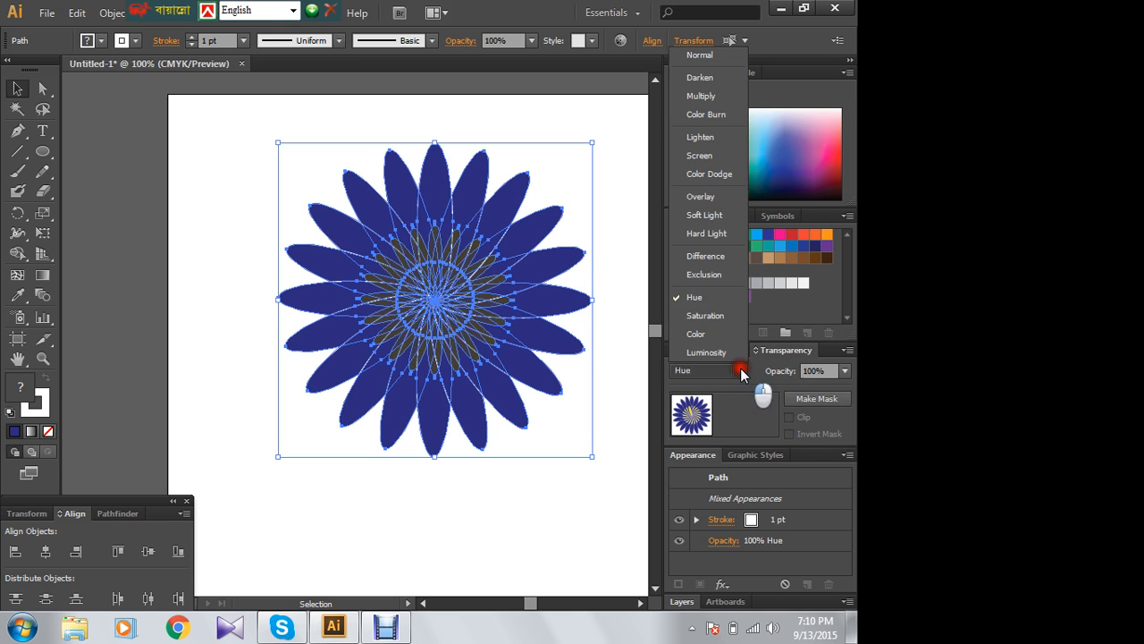
{"action": "left_click", "coordinate": [720, 258]}
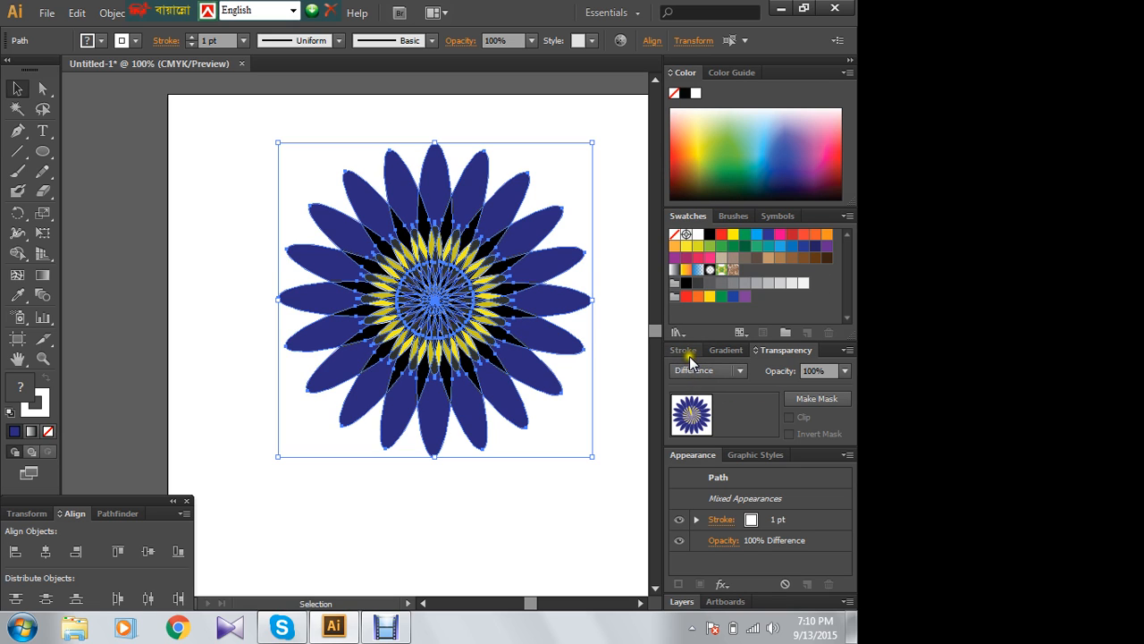
{"action": "left_click", "coordinate": [203, 184]}
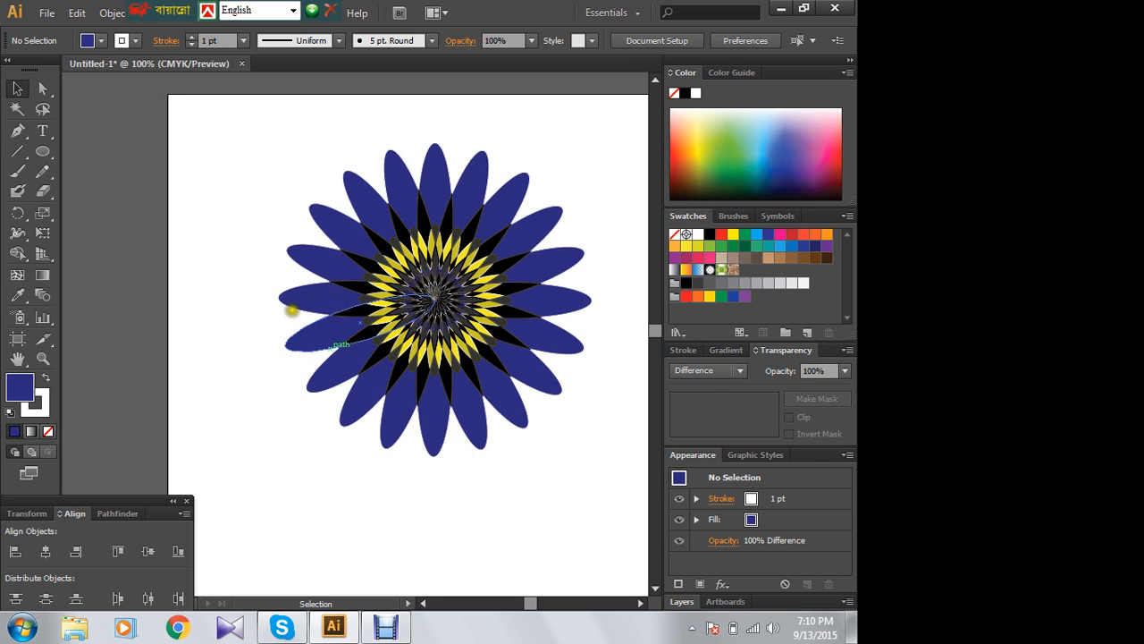
- Select all the petals, group them into one object, and deselect it
{"action": "left_click_drag", "start_coordinate": [274, 158], "coordinate": [595, 460]}
{"action": "right_click", "coordinate": [431, 285]}
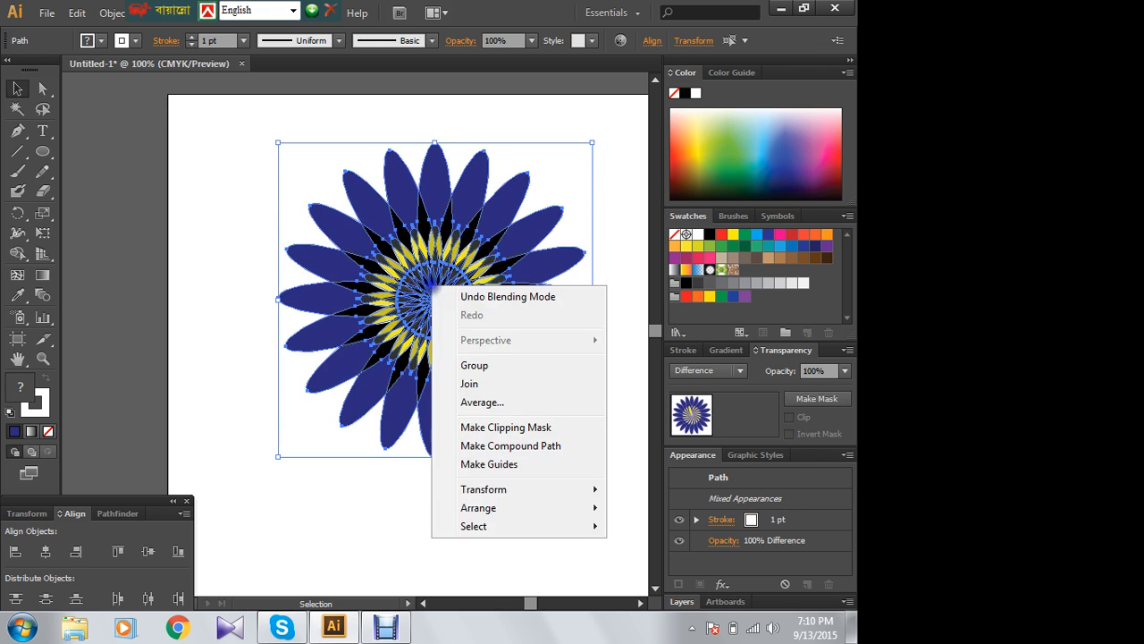
{"action": "left_click", "coordinate": [463, 364]}
{"action": "left_click", "coordinate": [188, 211]}
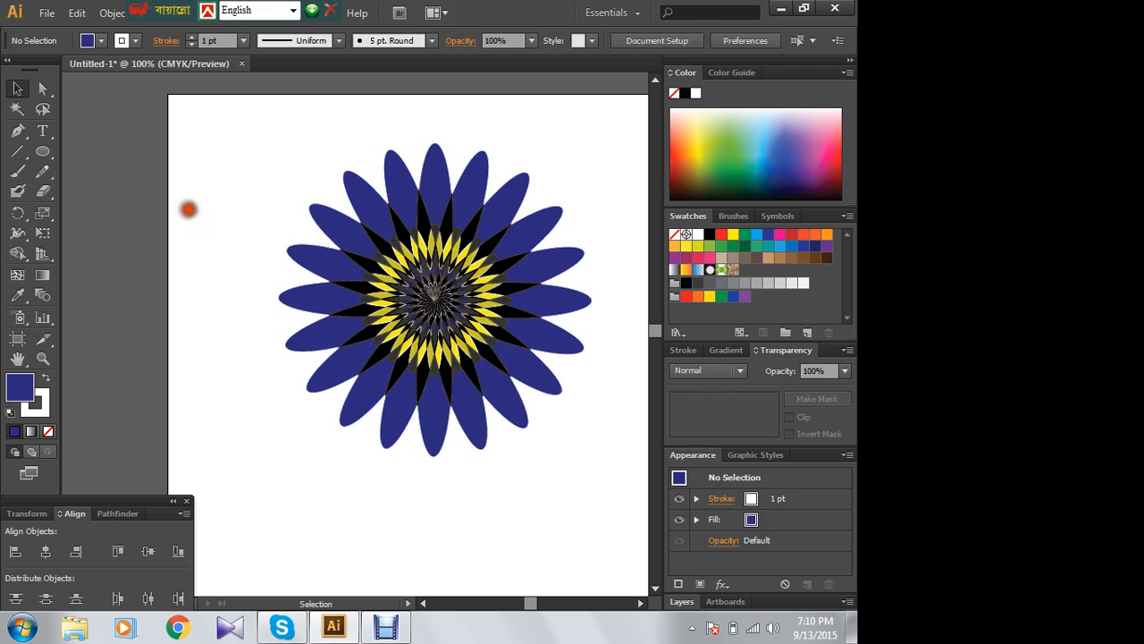
- Move the grouped flower up and left, shrink it proportionally to a tiny size, and deselect it
{"action": "left_click_drag", "start_coordinate": [451, 303], "coordinate": [348, 237]}
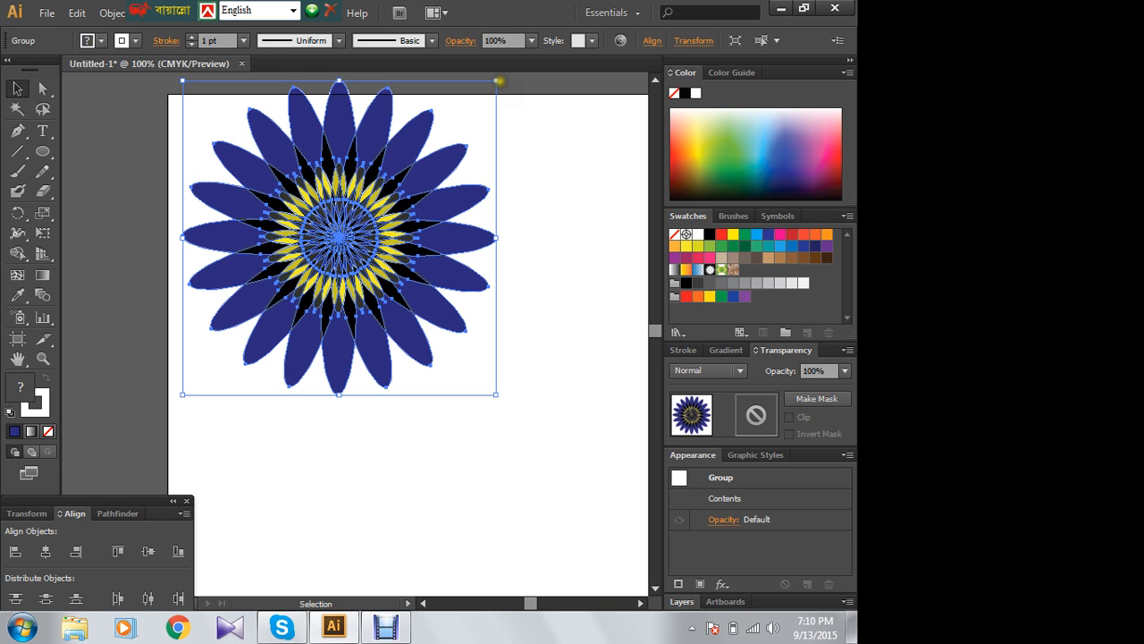
{"action": "left_click_drag", "start_coordinate": [495, 81], "coordinate": [543, 219]}
{"action": "left_click", "coordinate": [507, 288]}
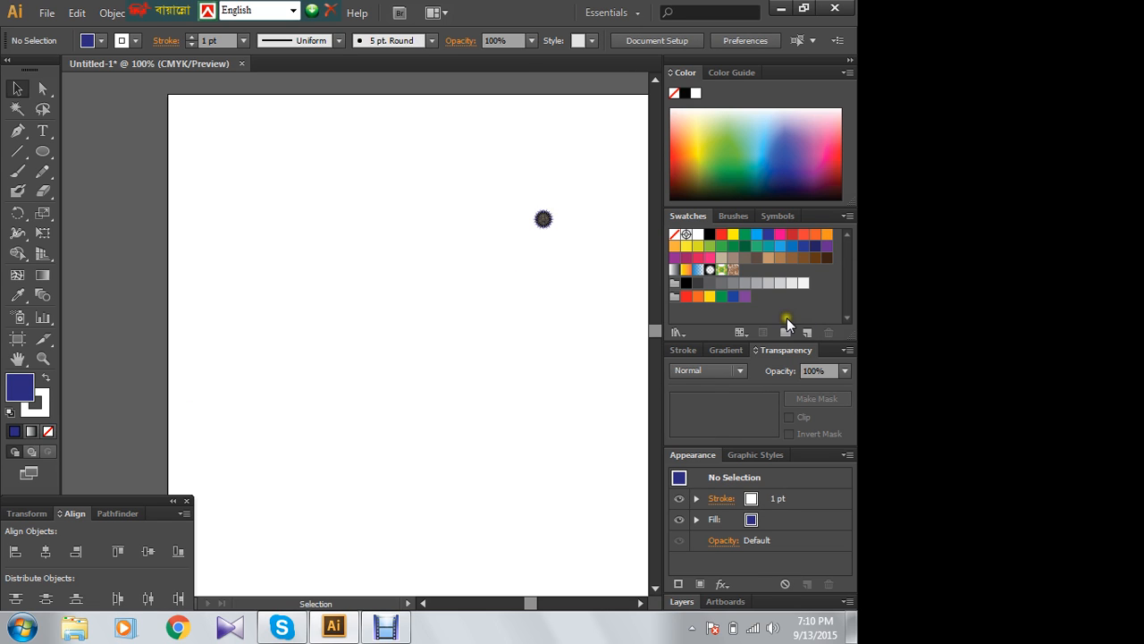
- Enlarge the tiny flower proportionally to a medium size and place it at the upper right of the visible artboard
{"action": "left_click", "coordinate": [731, 216]}
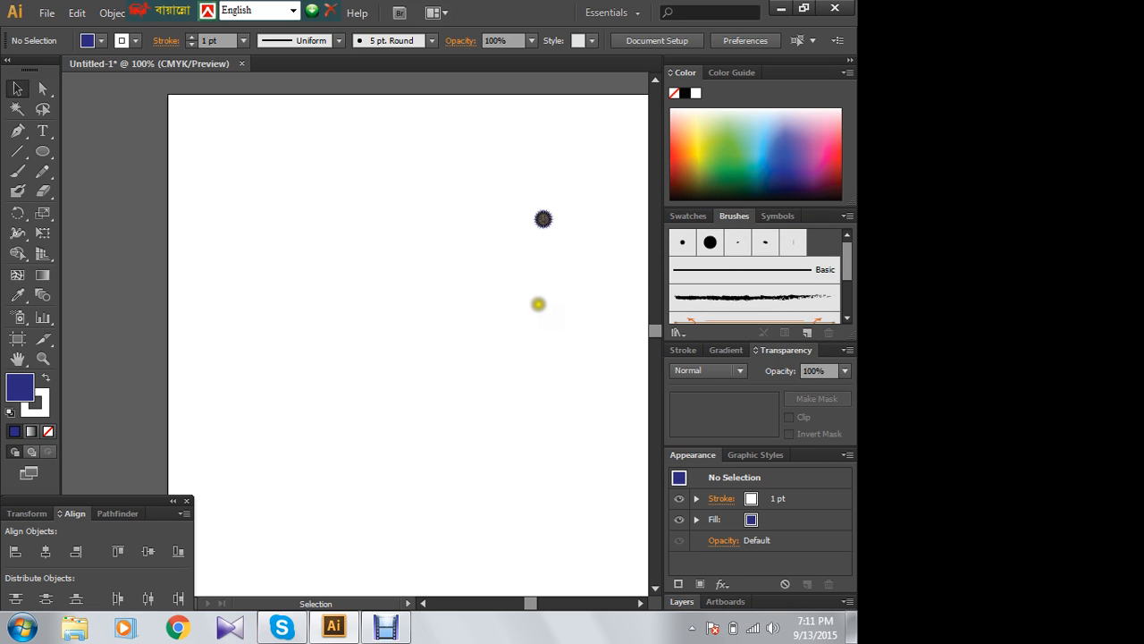
{"action": "left_click_drag", "start_coordinate": [517, 191], "coordinate": [426, 336]}
{"action": "left_click_drag", "start_coordinate": [505, 260], "coordinate": [545, 199]}
{"action": "left_click", "coordinate": [504, 334]}
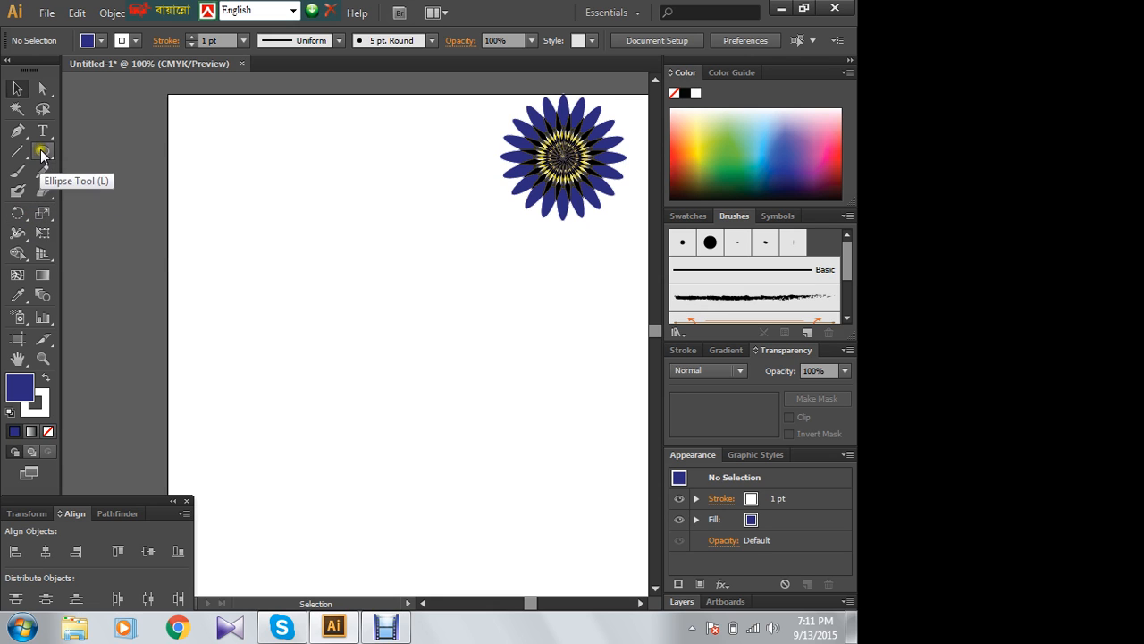
- Draw a wide rectangle with a black fill below and left of the flower
{"action": "left_click_drag", "start_coordinate": [42, 151], "coordinate": [79, 158]}
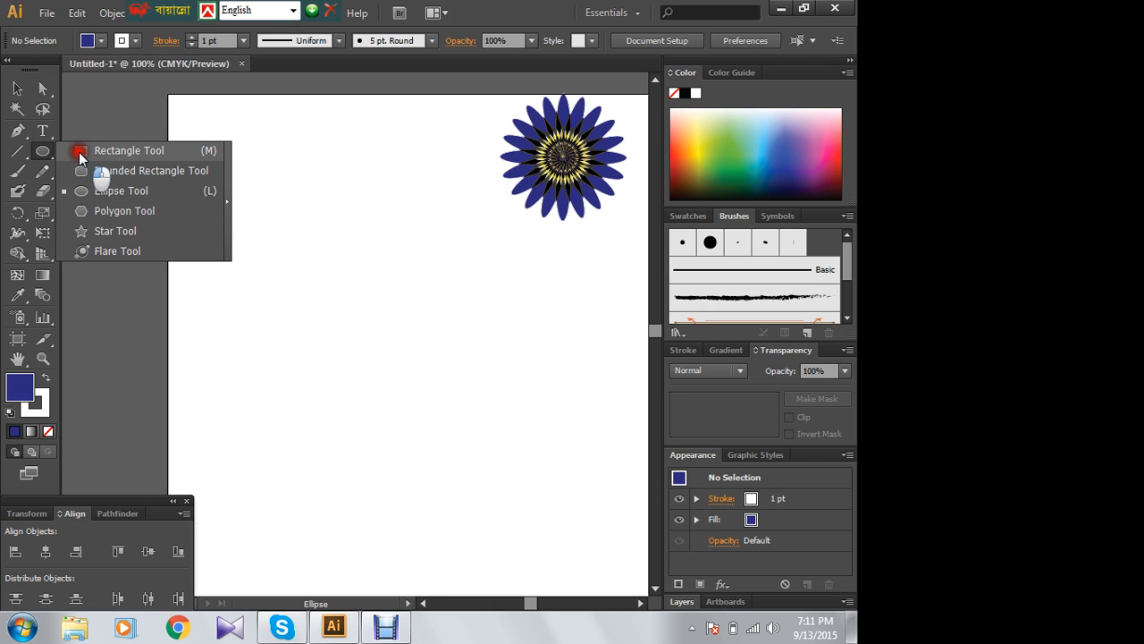
{"action": "left_click_drag", "start_coordinate": [79, 151], "coordinate": [79, 151]}
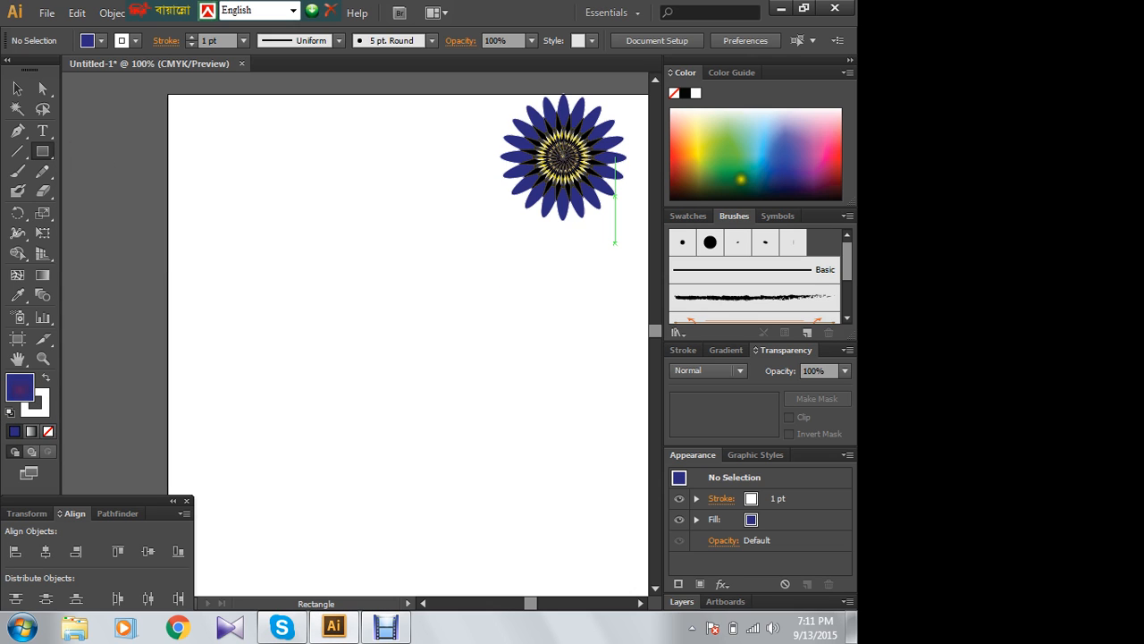
{"action": "left_click", "coordinate": [785, 198]}
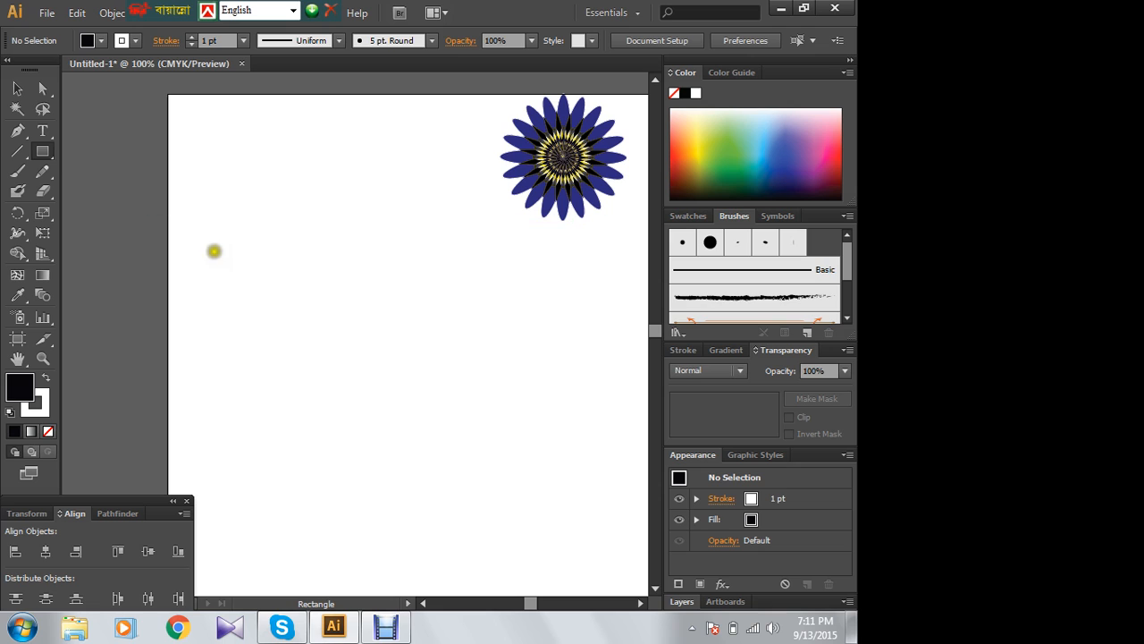
{"action": "left_click_drag", "start_coordinate": [232, 233], "coordinate": [475, 316]}
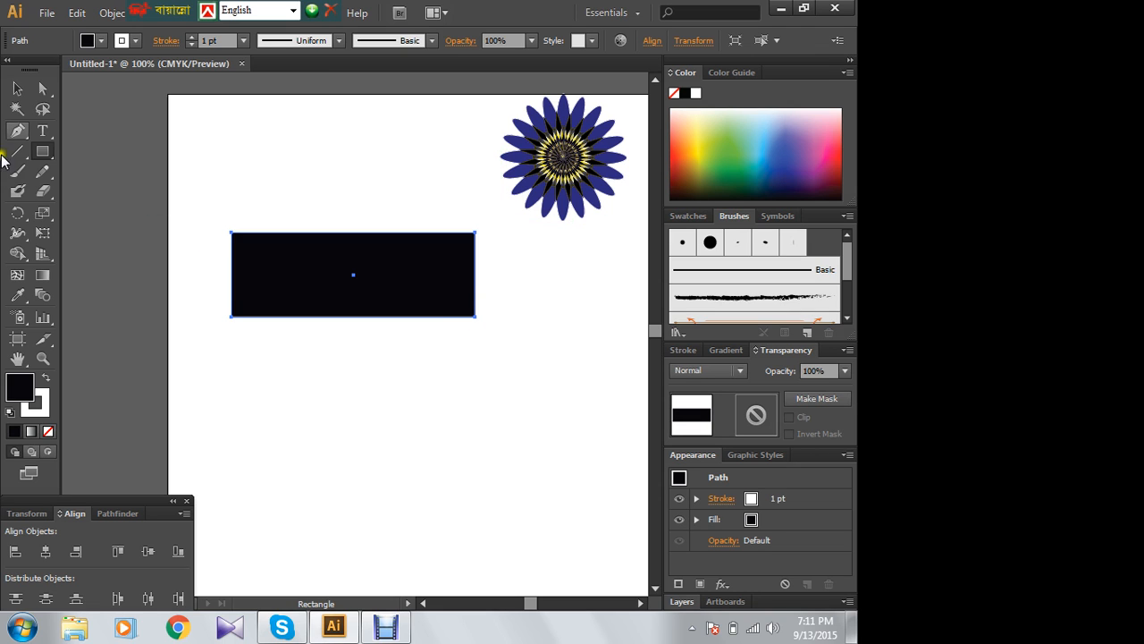
- Move the black rectangle down and right, and stretch its bottom edge to make it slightly taller
{"action": "left_click", "coordinate": [17, 88]}
{"action": "left_click_drag", "start_coordinate": [350, 272], "coordinate": [396, 367]}
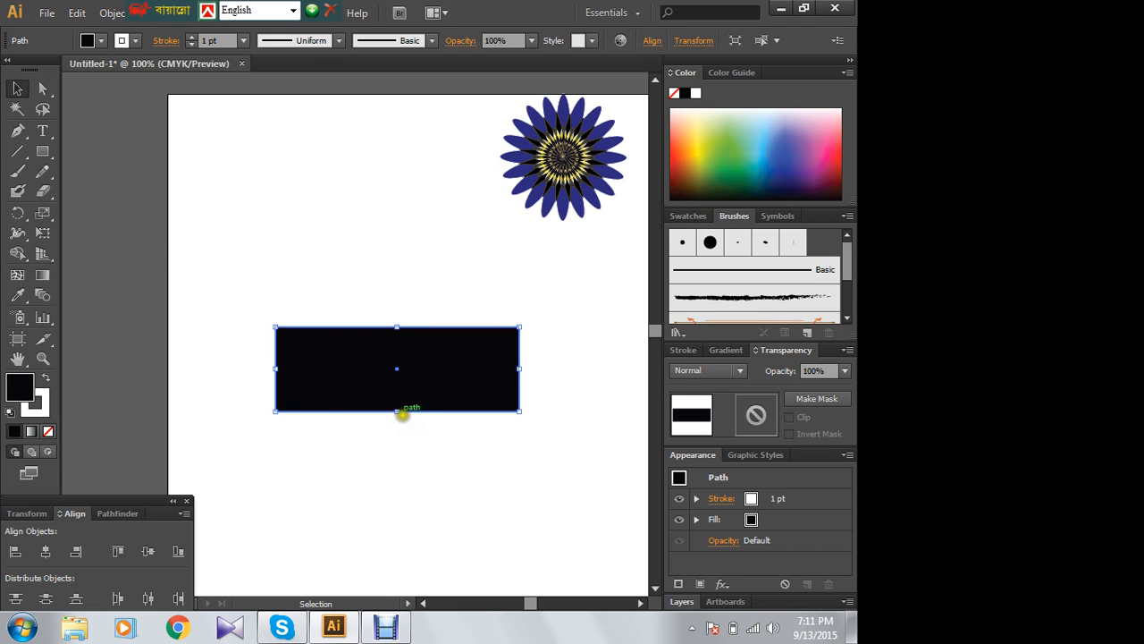
{"action": "left_click_drag", "start_coordinate": [397, 411], "coordinate": [400, 426]}
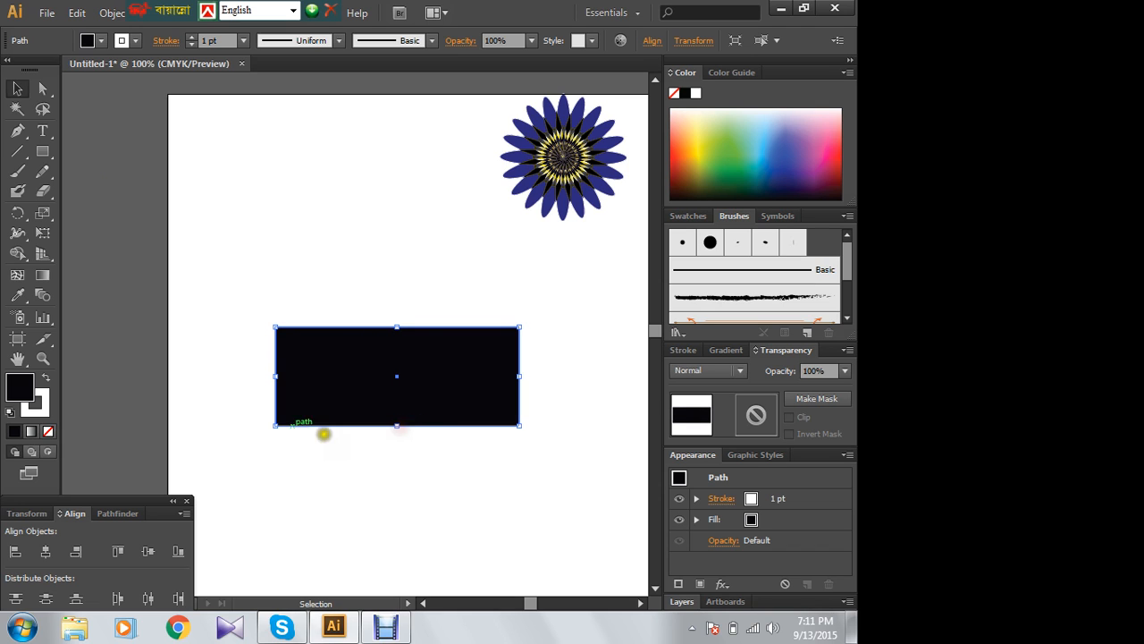
- Draw a black circle slightly taller than the rectangle, overlapping the rectangle's right end
{"action": "left_click_drag", "start_coordinate": [42, 150], "coordinate": [90, 191]}
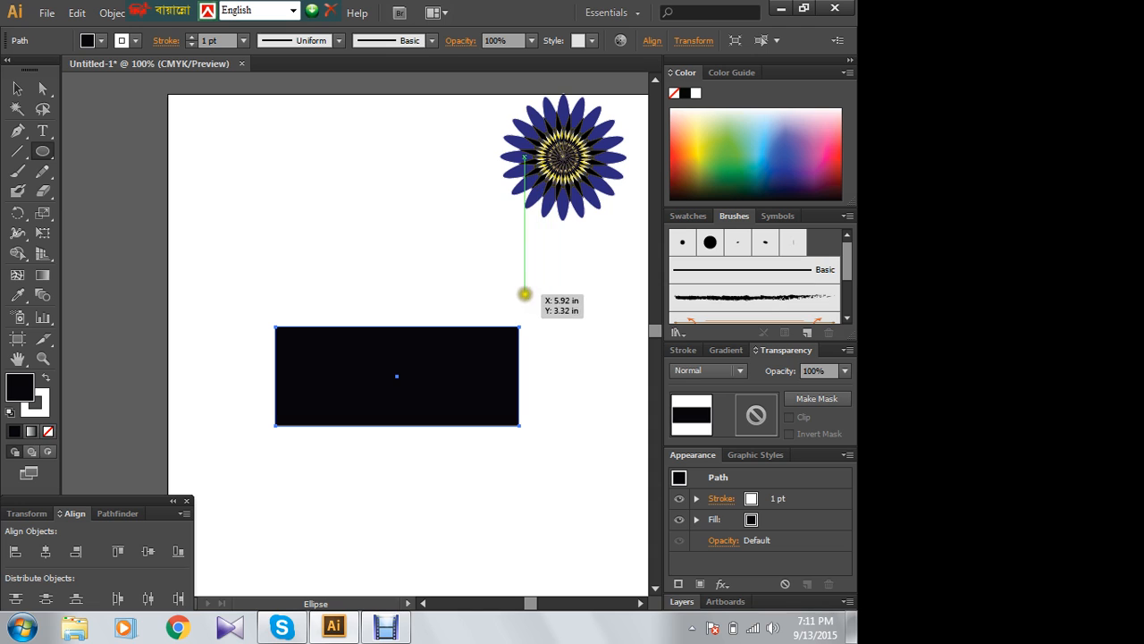
{"action": "left_click_drag", "start_coordinate": [504, 310], "coordinate": [550, 429]}
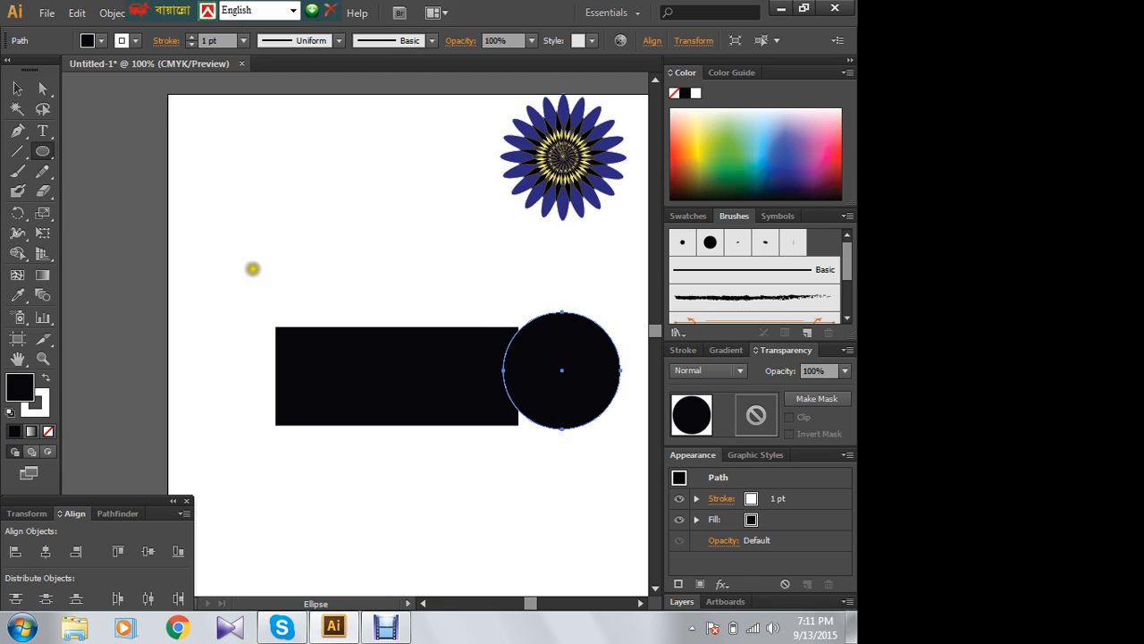
- Move the black circle left and down so it is vertically centred on the rectangle's right end
{"action": "left_click", "coordinate": [17, 90]}
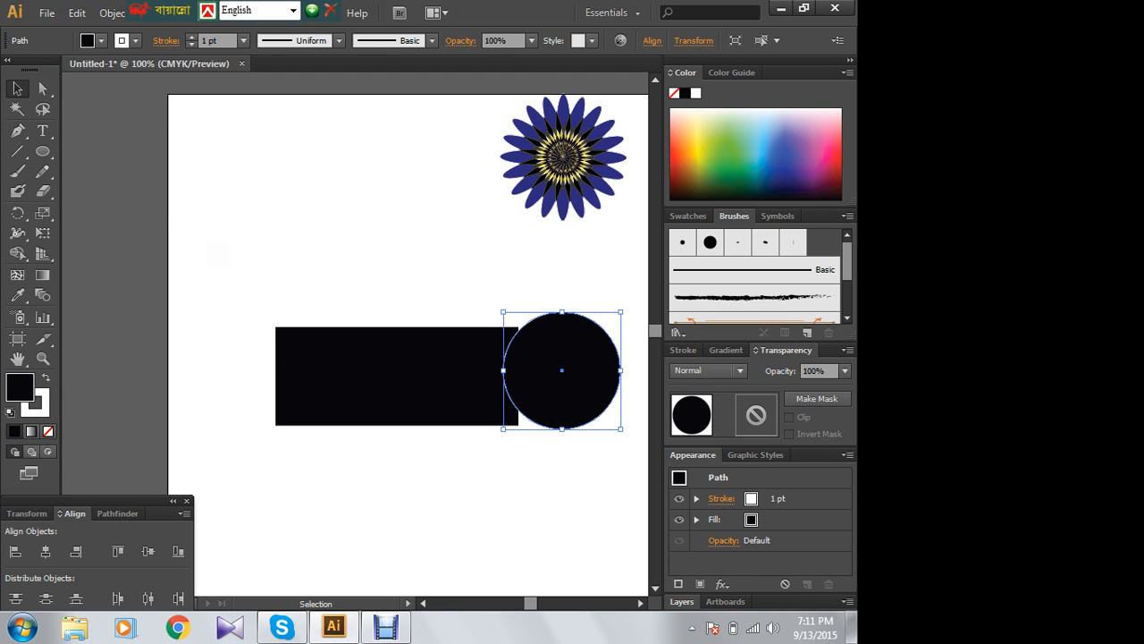
{"action": "key", "text": "Left"}
{"action": "key", "text": "Left"}
{"action": "key", "text": "Left"}
{"action": "key", "text": "Left"}
{"action": "key", "text": "Left"}
{"action": "key", "text": "Left"}
{"action": "key", "text": "Left"}
{"action": "key", "text": "Left"}
{"action": "key", "text": "Left"}
{"action": "key", "text": "Left"}
{"action": "key", "text": "Left"}
{"action": "key", "text": "Left"}
{"action": "key", "text": "Left"}
{"action": "key", "text": "Left"}
{"action": "key", "text": "Left"}
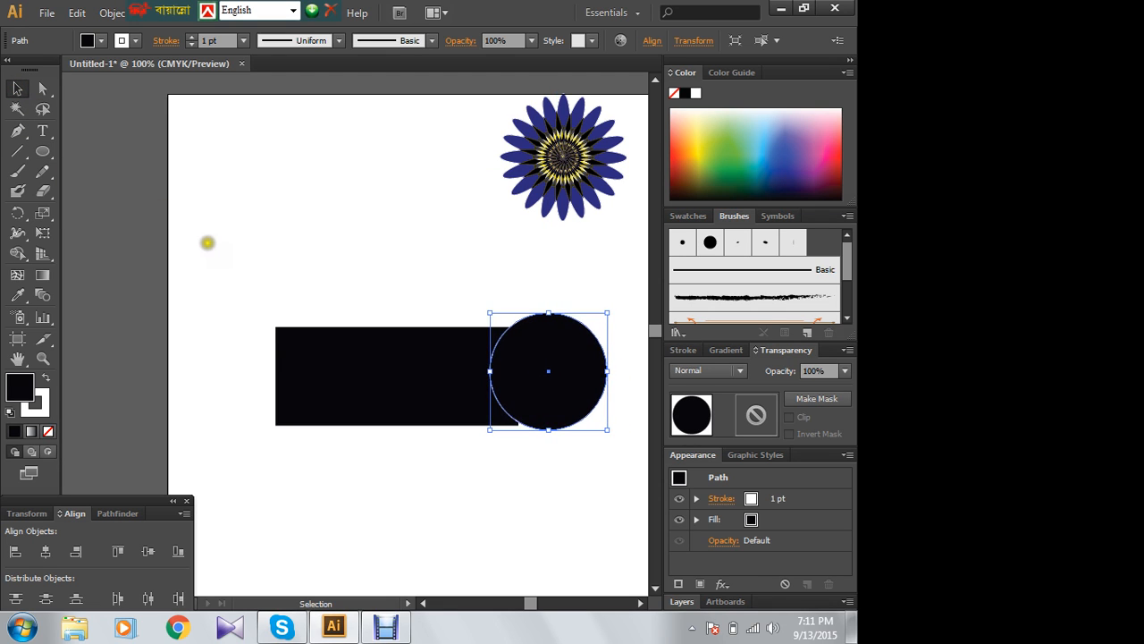
{"action": "key", "text": "Down"}
{"action": "key", "text": "Down"}
{"action": "key", "text": "Down"}
{"action": "key", "text": "Down"}
{"action": "key", "text": "Down"}
{"action": "key", "text": "Down"}
{"action": "key", "text": "Down"}
{"action": "key", "text": "Down"}
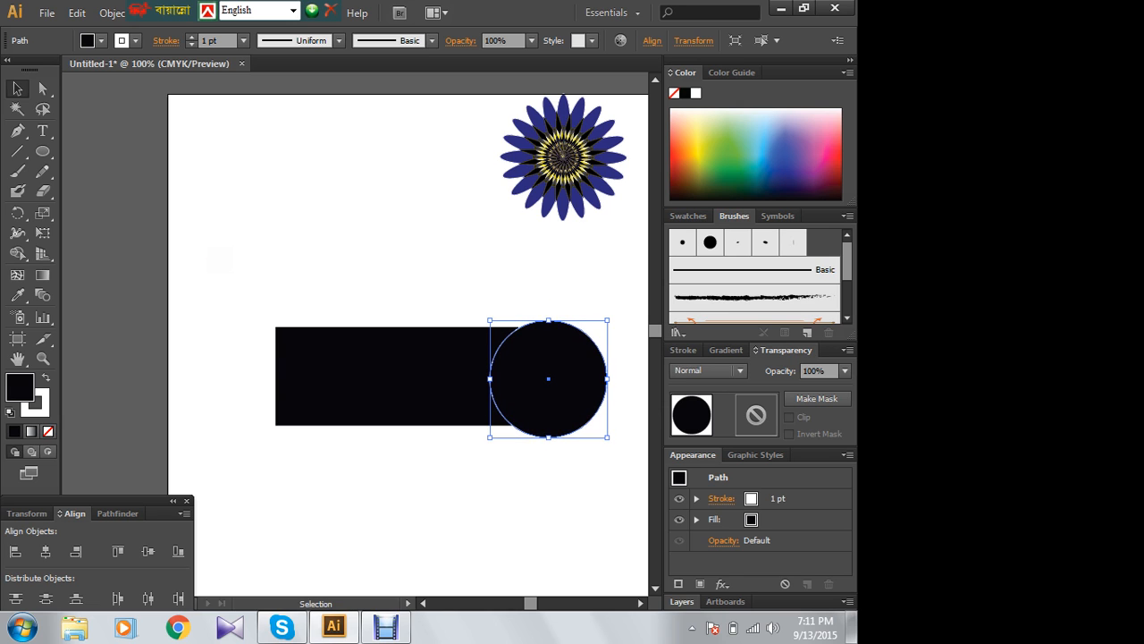
{"action": "key", "text": "Down"}
{"action": "mouse_move", "coordinate": [504, 378]}
{"action": "left_mouse_down"}
{"action": "mouse_move", "coordinate": [549, 375]}
{"action": "mouse_move", "coordinate": [520, 368]}
{"action": "left_mouse_up"}
{"action": "left_click", "coordinate": [384, 233]}
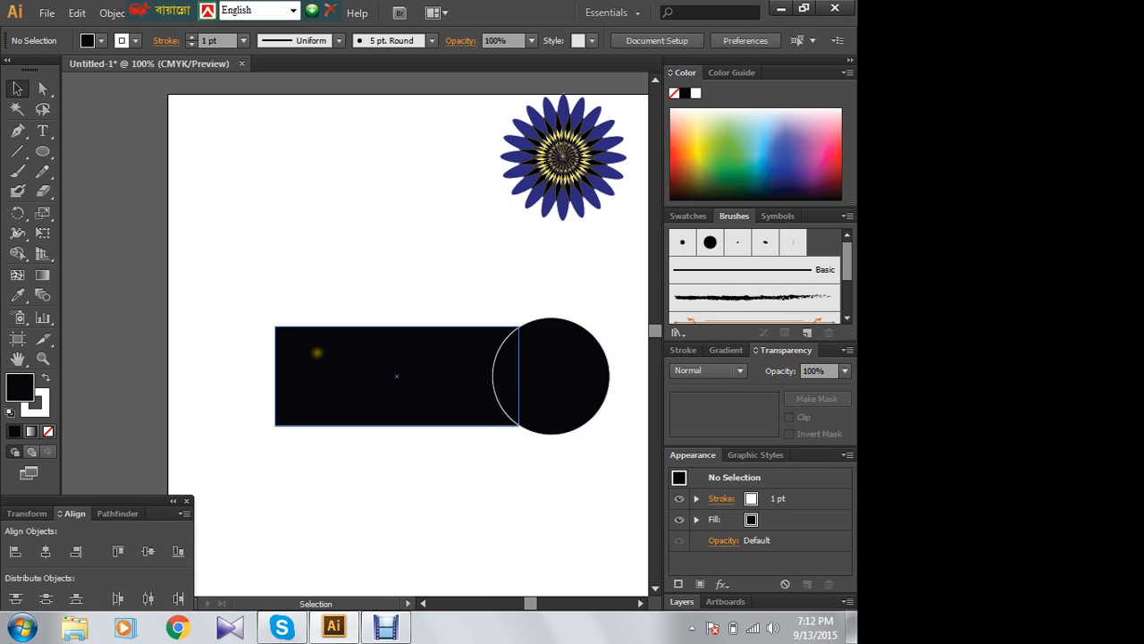
{"action": "left_click", "coordinate": [544, 376]}
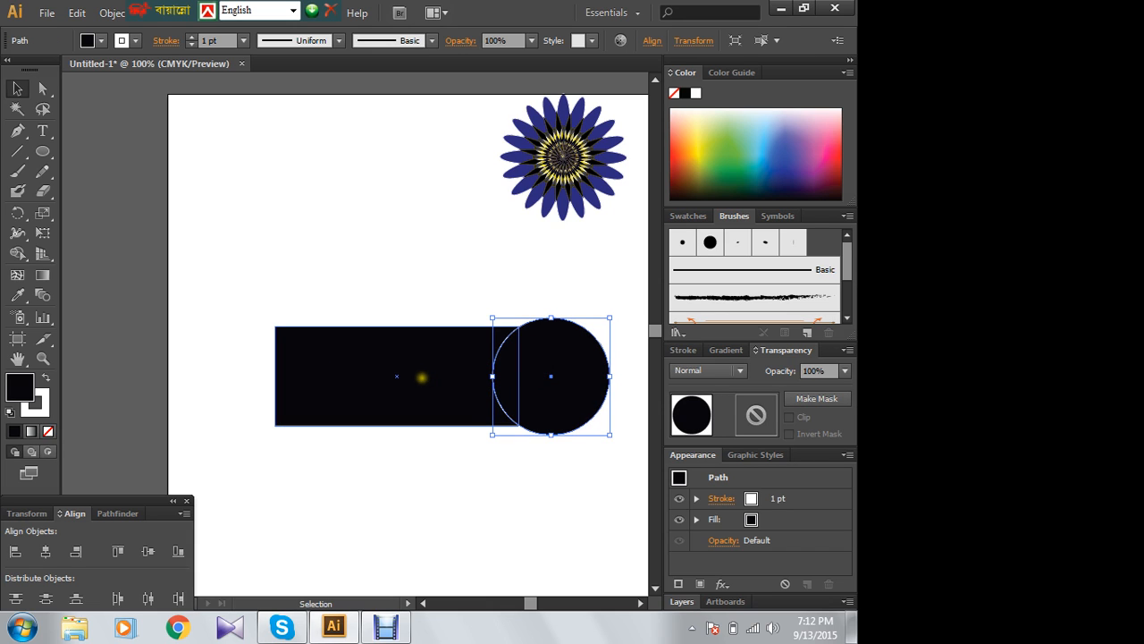
{"action": "left_click", "coordinate": [421, 377], "text": "shift"}
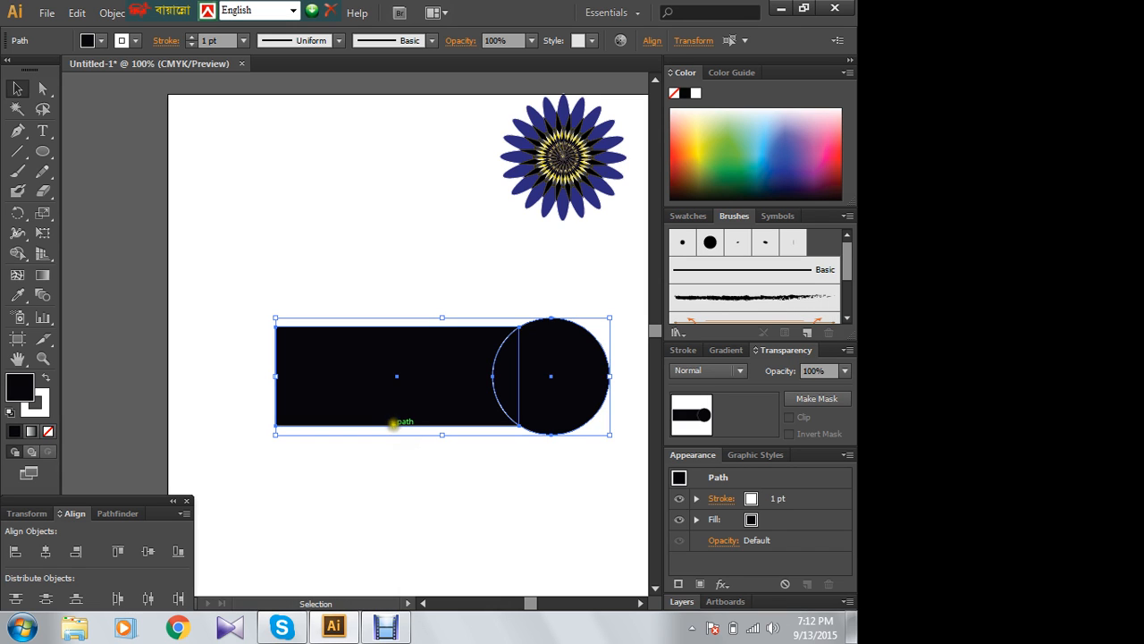
{"action": "left_click", "coordinate": [430, 265]}
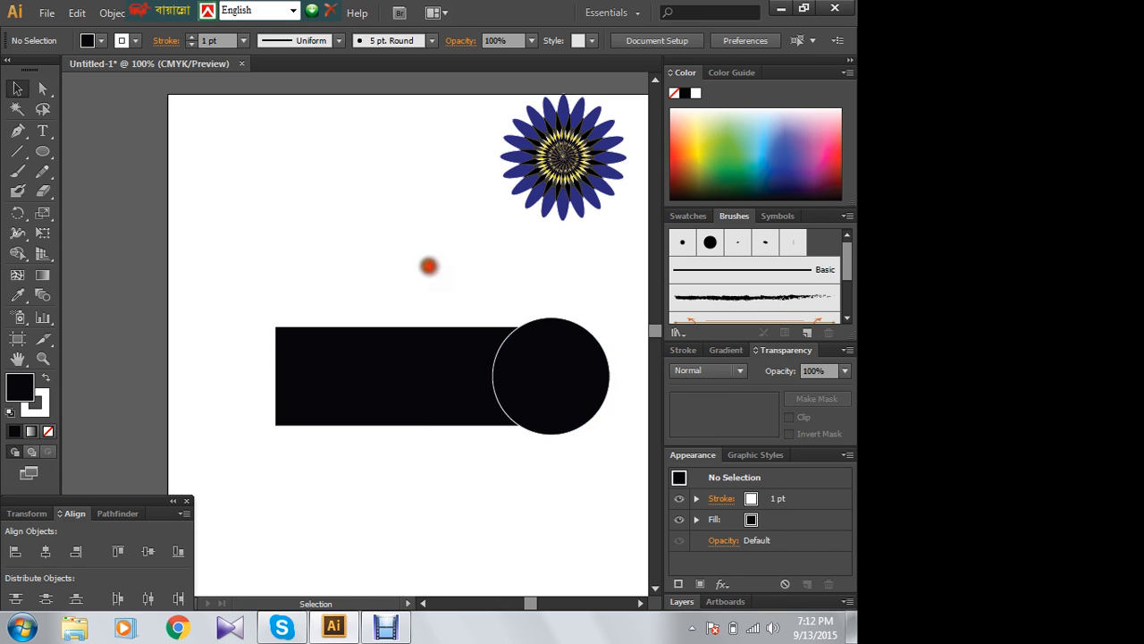
{"action": "left_click", "coordinate": [548, 386]}
{"action": "left_click", "coordinate": [453, 273]}
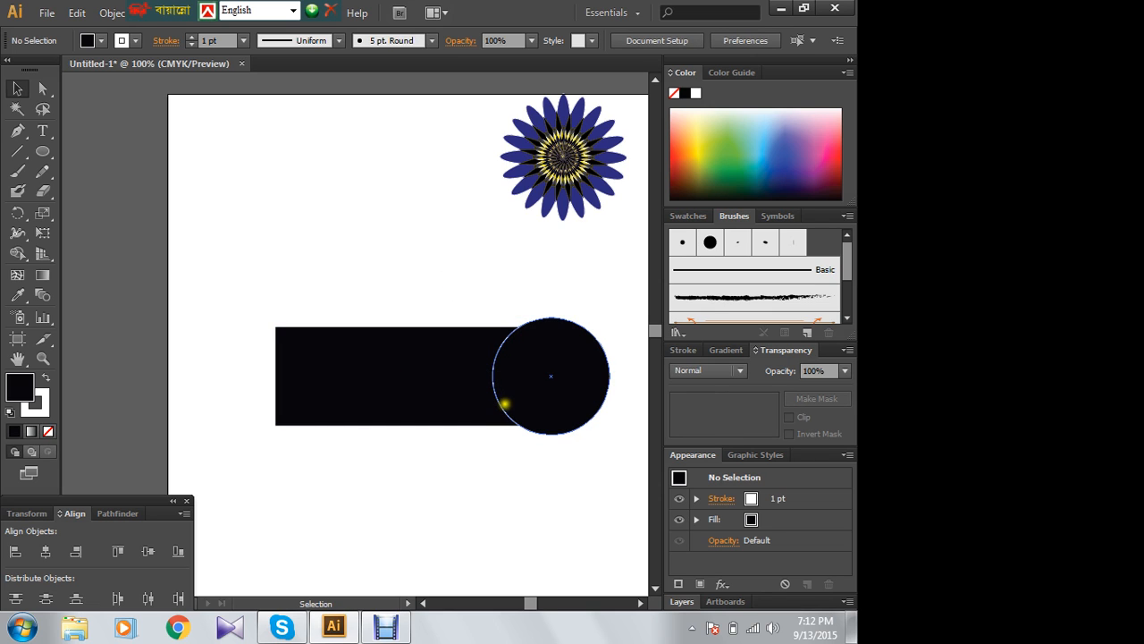
- Remove the white stroke from the black circle and make the fill the active colour attribute again
{"action": "left_click", "coordinate": [41, 409]}
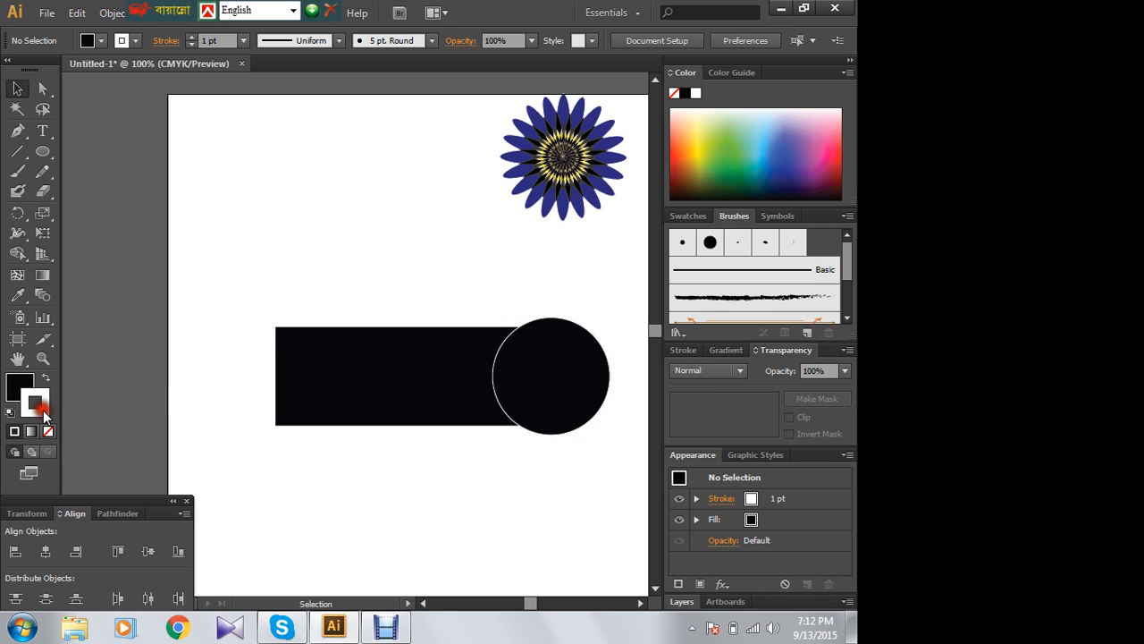
{"action": "left_click", "coordinate": [509, 350]}
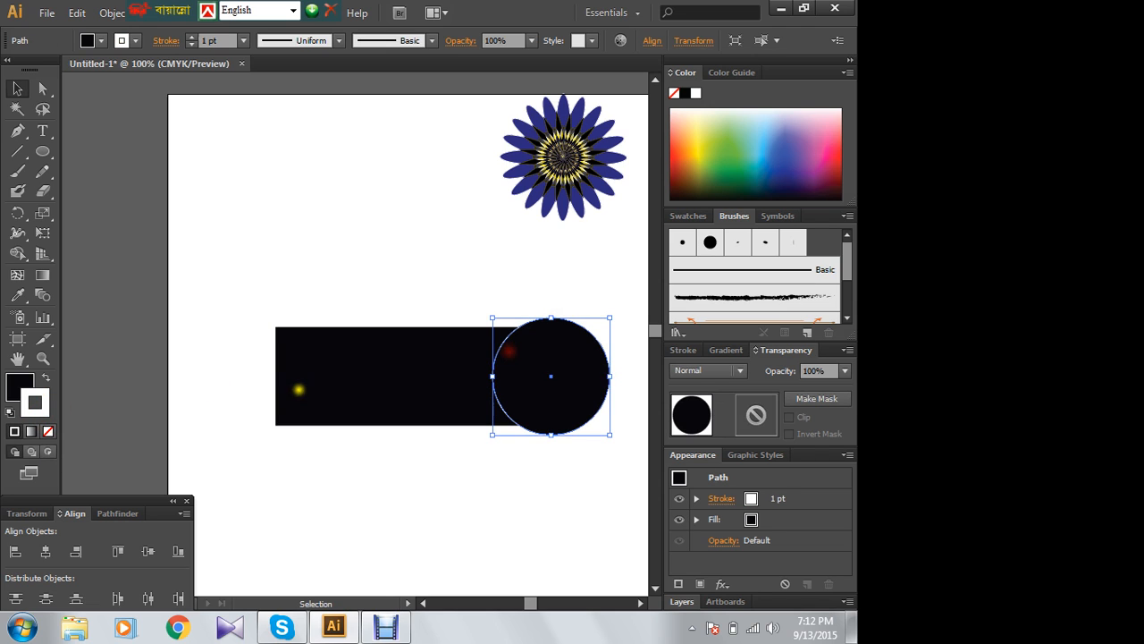
{"action": "left_click", "coordinate": [47, 432]}
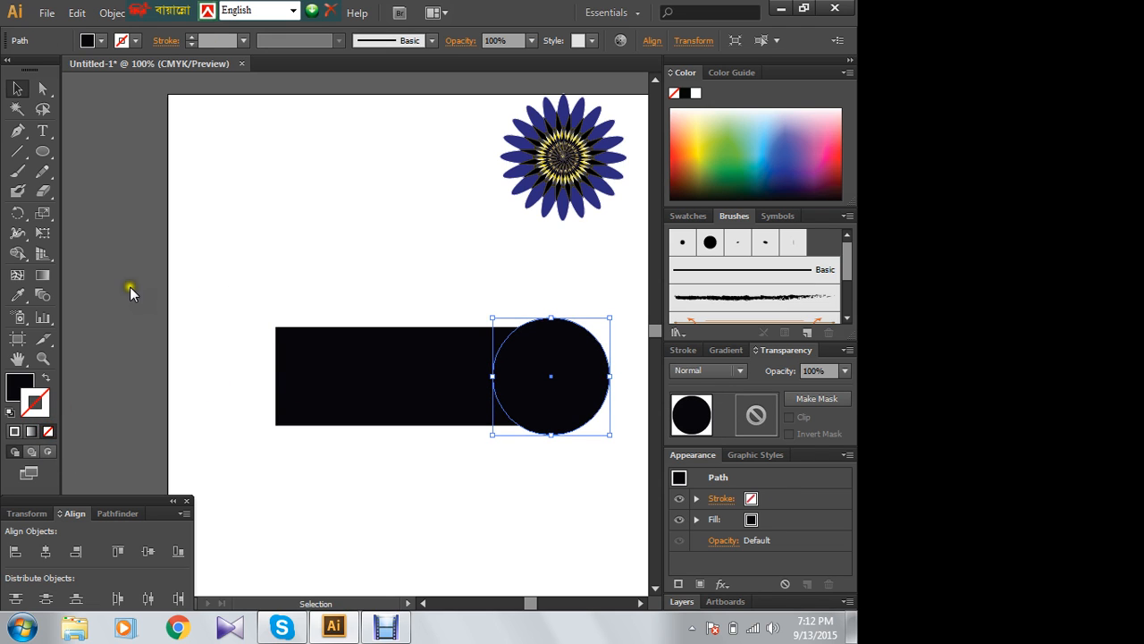
{"action": "left_click", "coordinate": [15, 380]}
{"action": "left_click", "coordinate": [337, 235]}
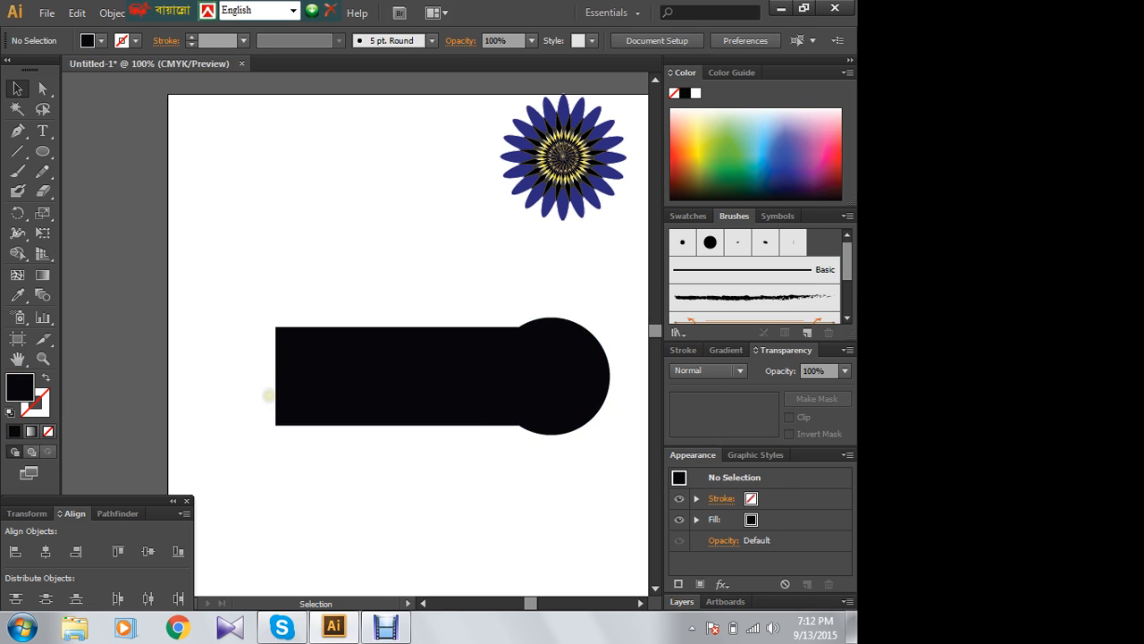
- Fine-tune the circle's horizontal position in small nudges so it meets the rectangle's right corners
{"action": "left_click", "coordinate": [573, 385]}
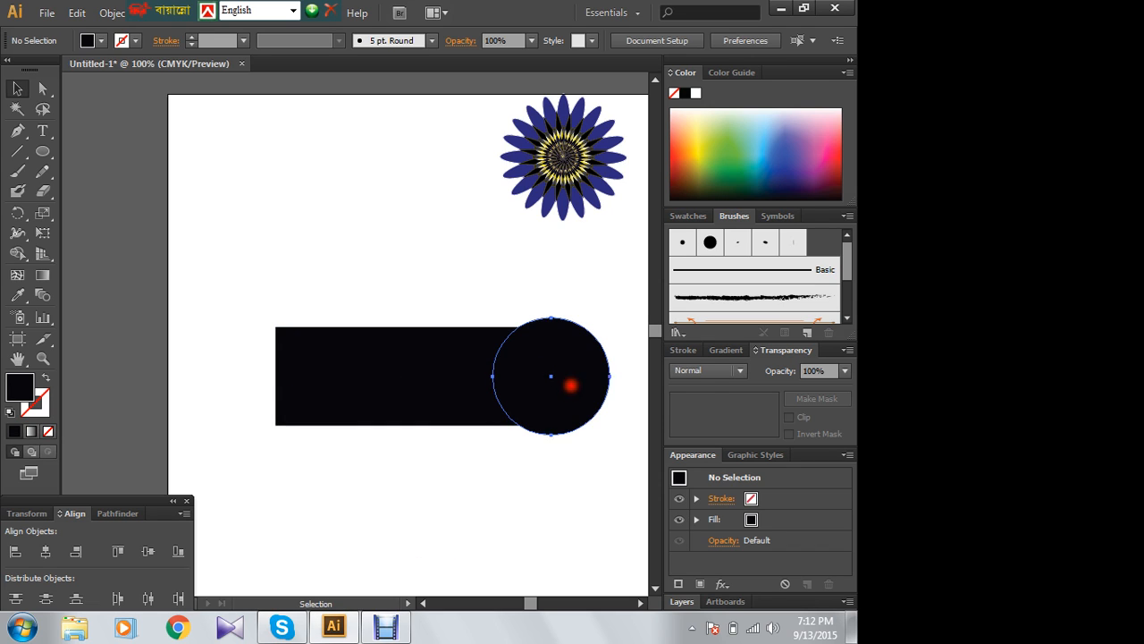
{"action": "key", "text": "Right"}
{"action": "key", "text": "Right"}
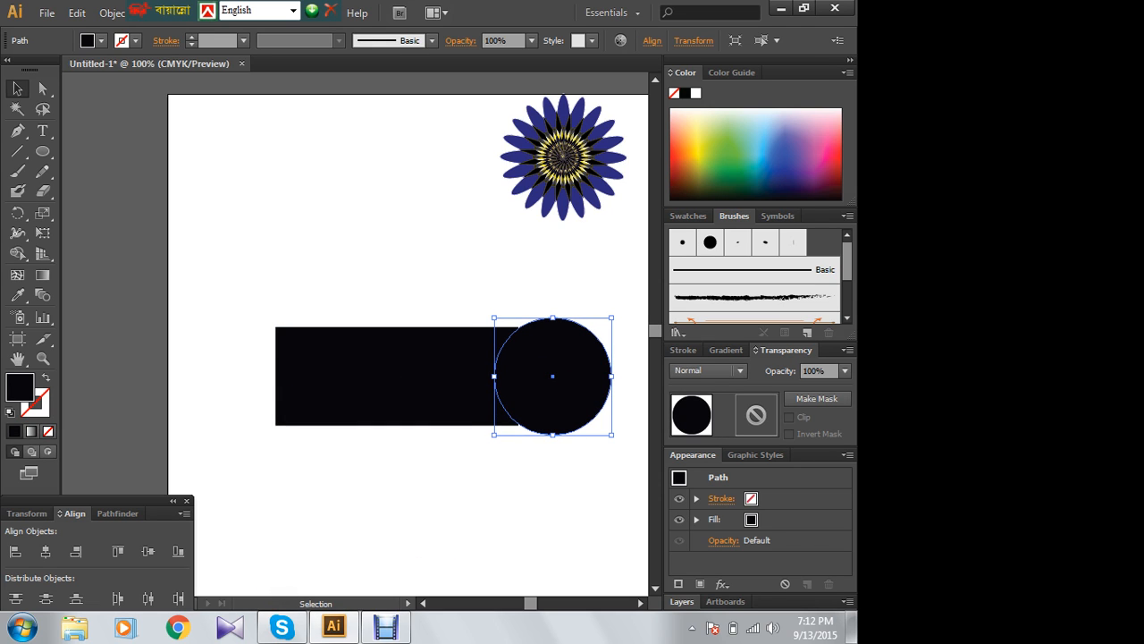
{"action": "key", "text": "Left"}
{"action": "key", "text": "Left"}
{"action": "key", "text": "Left"}
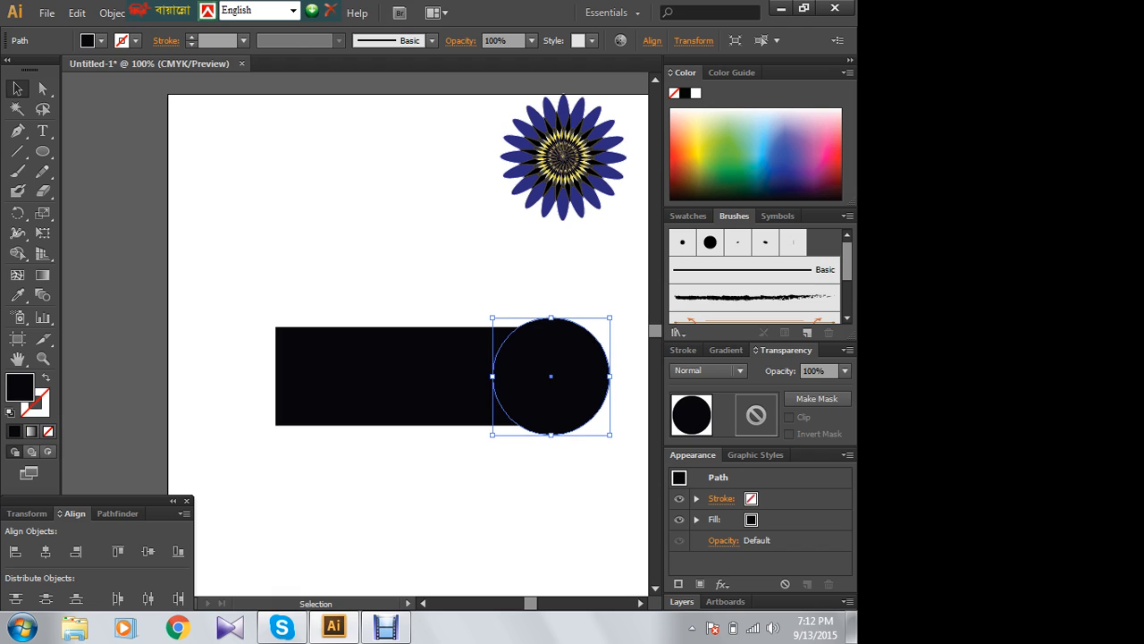
{"action": "left_click", "coordinate": [286, 425], "text": "shift"}
{"action": "left_click", "coordinate": [349, 276]}
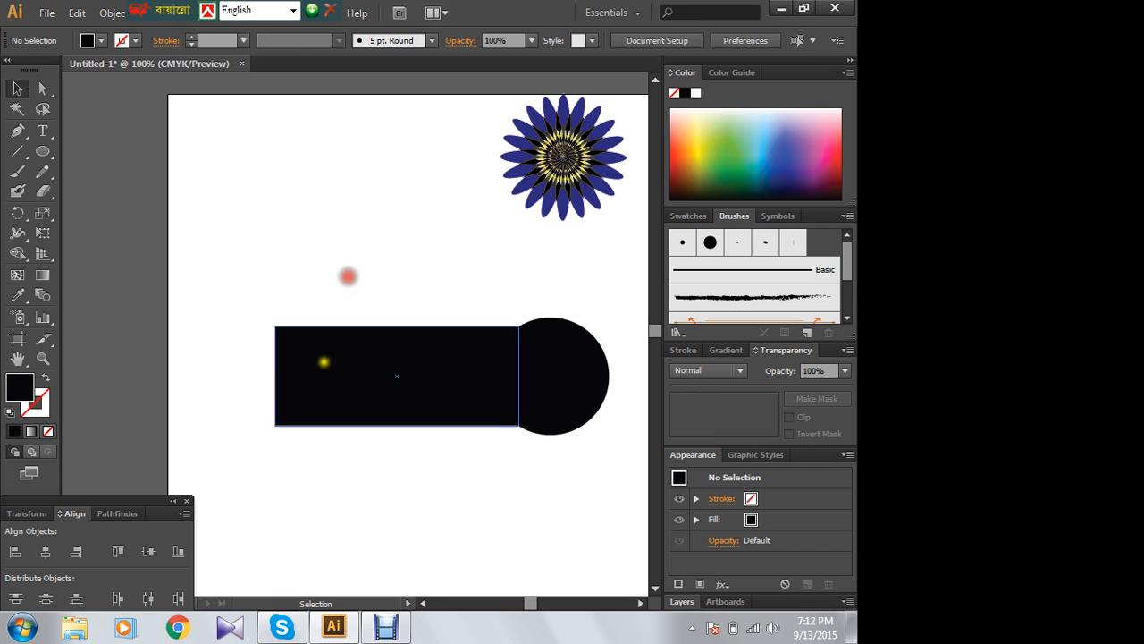
- Place a copy of the circle over the rectangle's left end, level with the original circle
{"action": "left_click", "coordinate": [567, 379]}
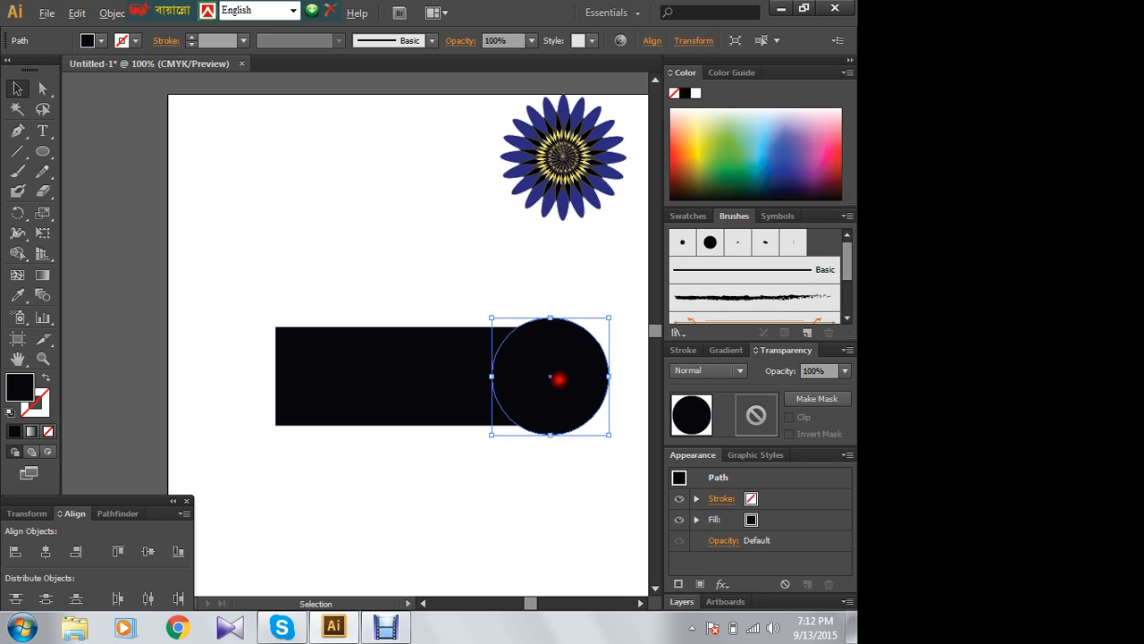
{"action": "left_click_drag", "start_coordinate": [559, 379], "coordinate": [252, 372]}
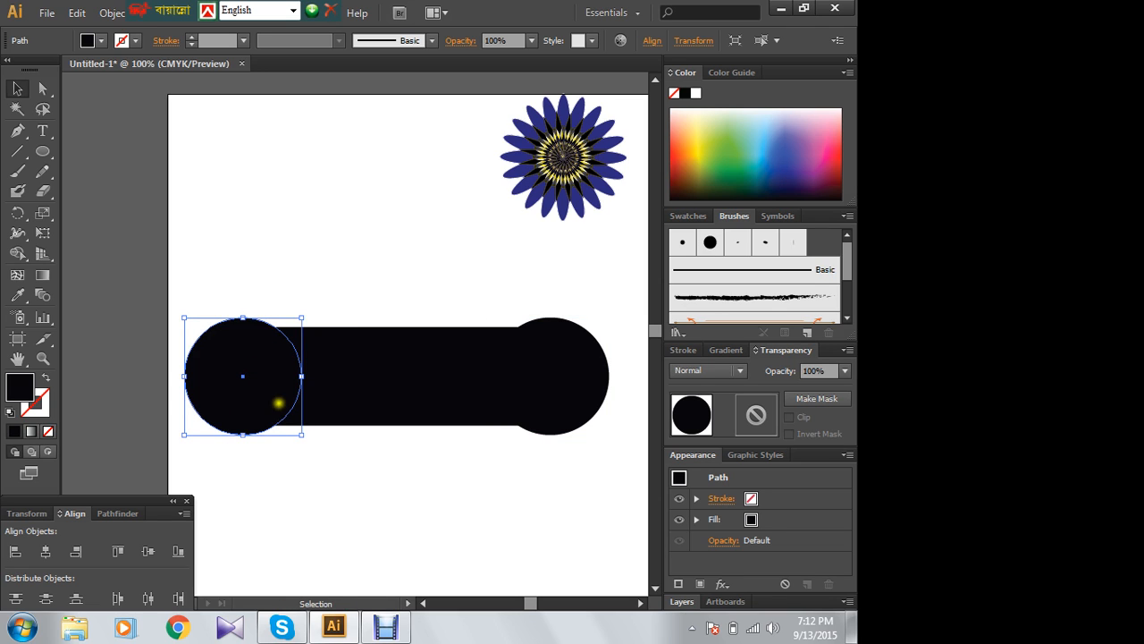
{"action": "left_click", "coordinate": [417, 264]}
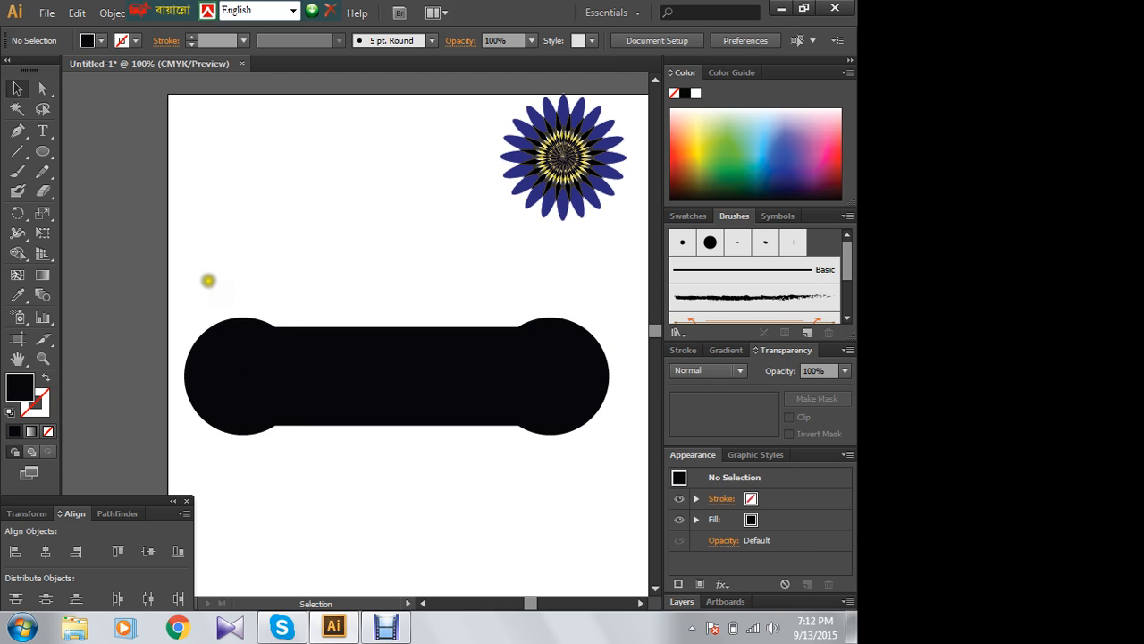
- Select the rectangle and both circles together and stretch their top edge slightly upward
{"action": "left_click_drag", "start_coordinate": [207, 278], "coordinate": [623, 477]}
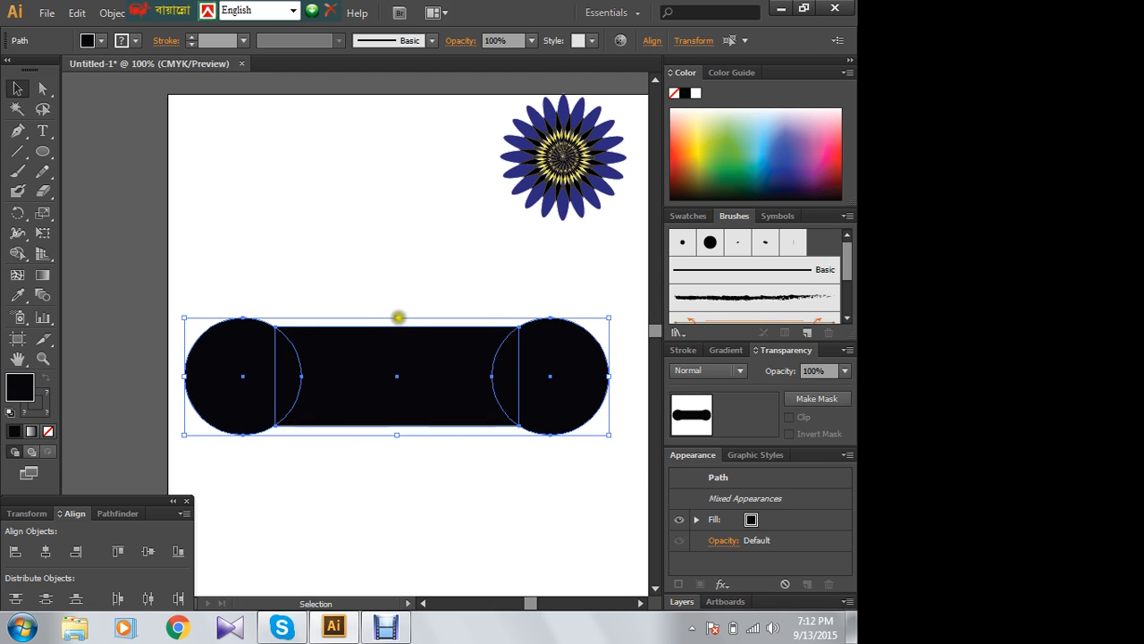
{"action": "left_click", "coordinate": [394, 307]}
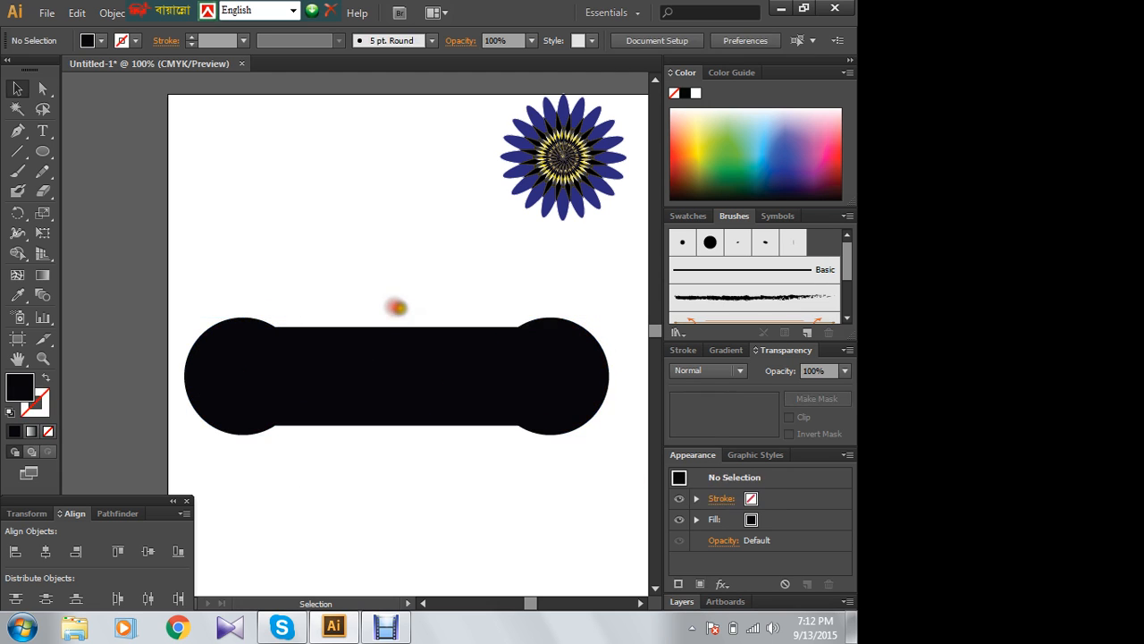
{"action": "left_click_drag", "start_coordinate": [201, 287], "coordinate": [597, 457]}
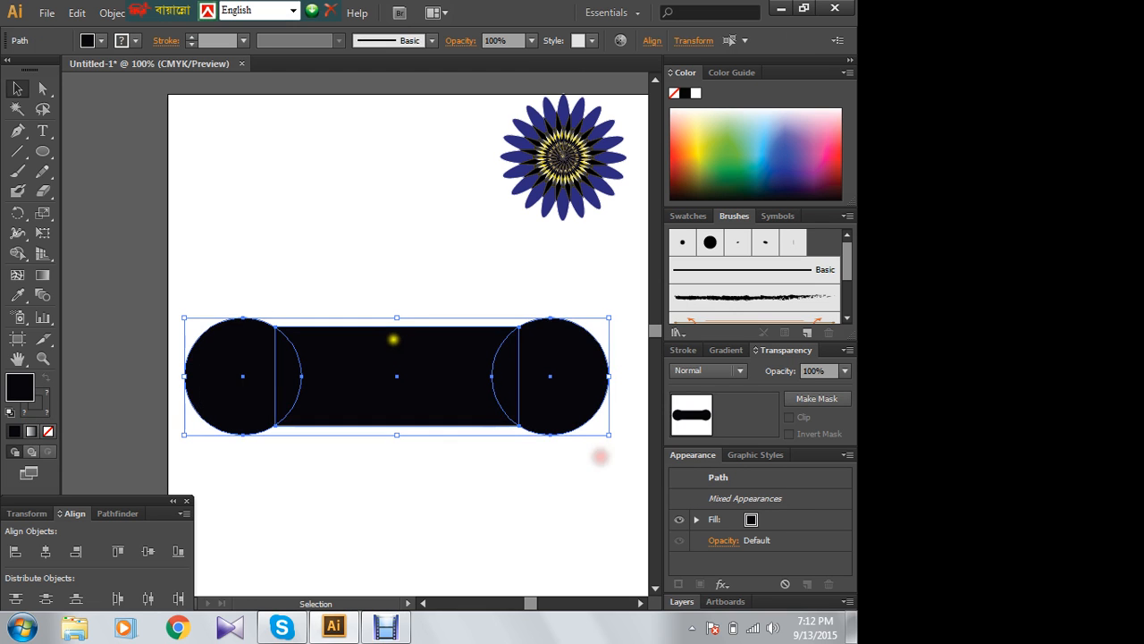
{"action": "left_click_drag", "start_coordinate": [396, 318], "coordinate": [396, 296]}
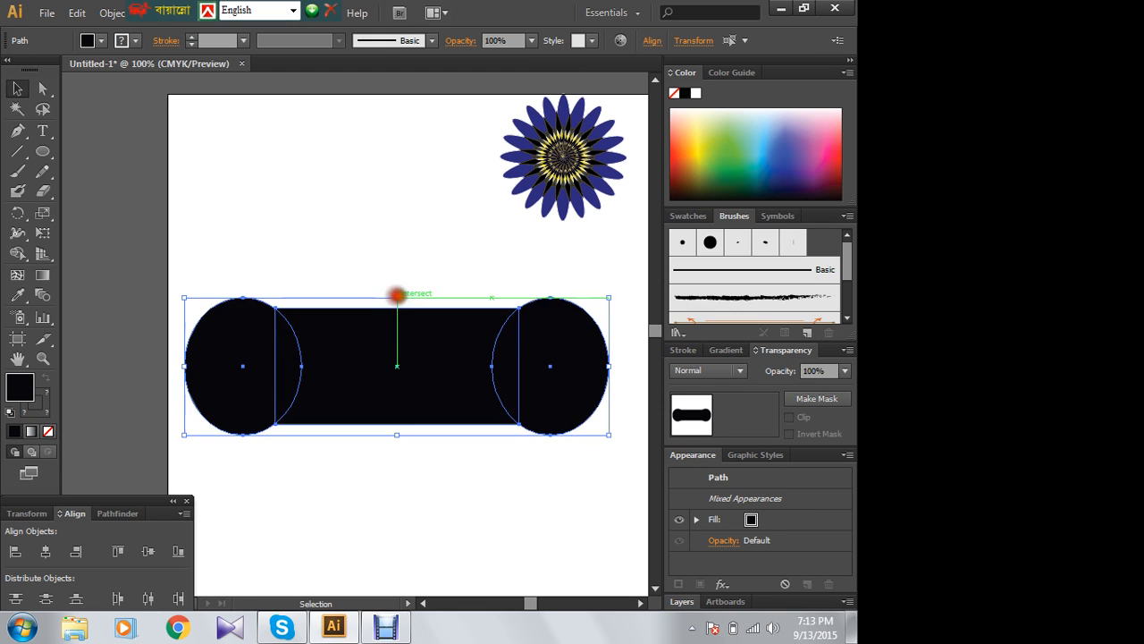
{"action": "left_click", "coordinate": [373, 231]}
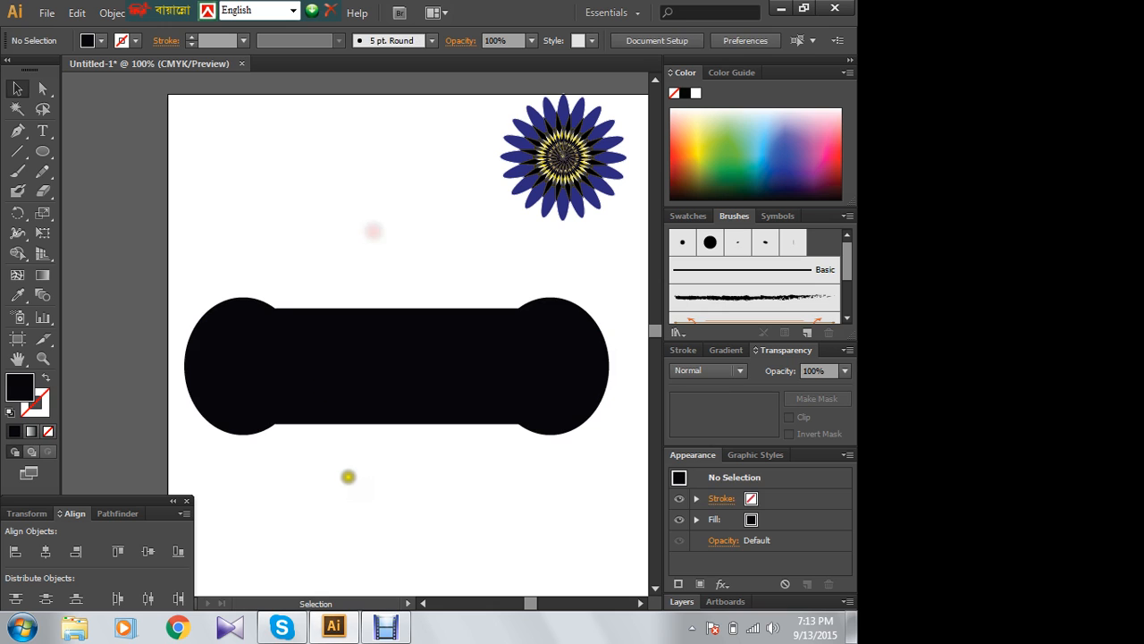
- Close the floating language toolbar and subtract both end circles from the rectangle with the Minus Front pathfinder operation
{"action": "left_click_drag", "start_coordinate": [182, 245], "coordinate": [615, 470]}
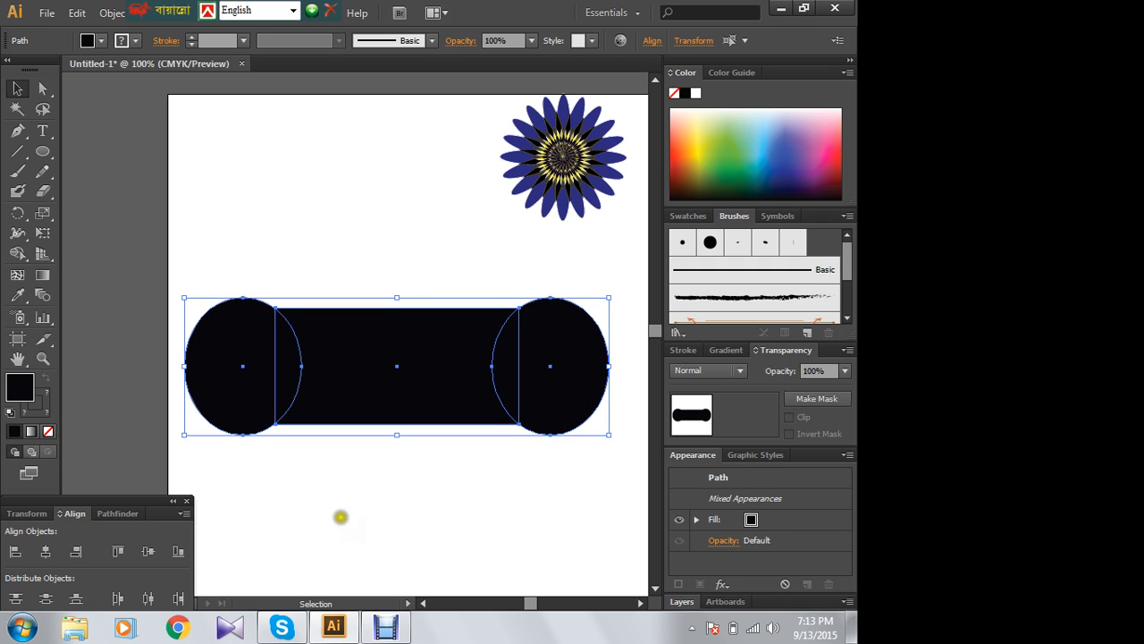
{"action": "left_click", "coordinate": [108, 516]}
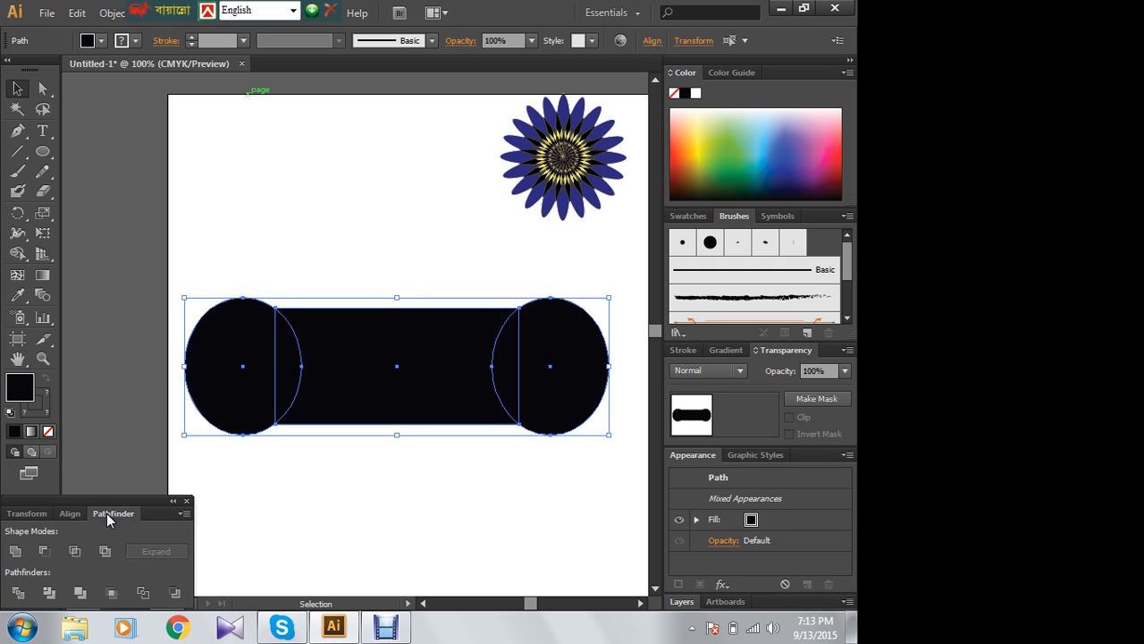
{"action": "left_click", "coordinate": [329, 11]}
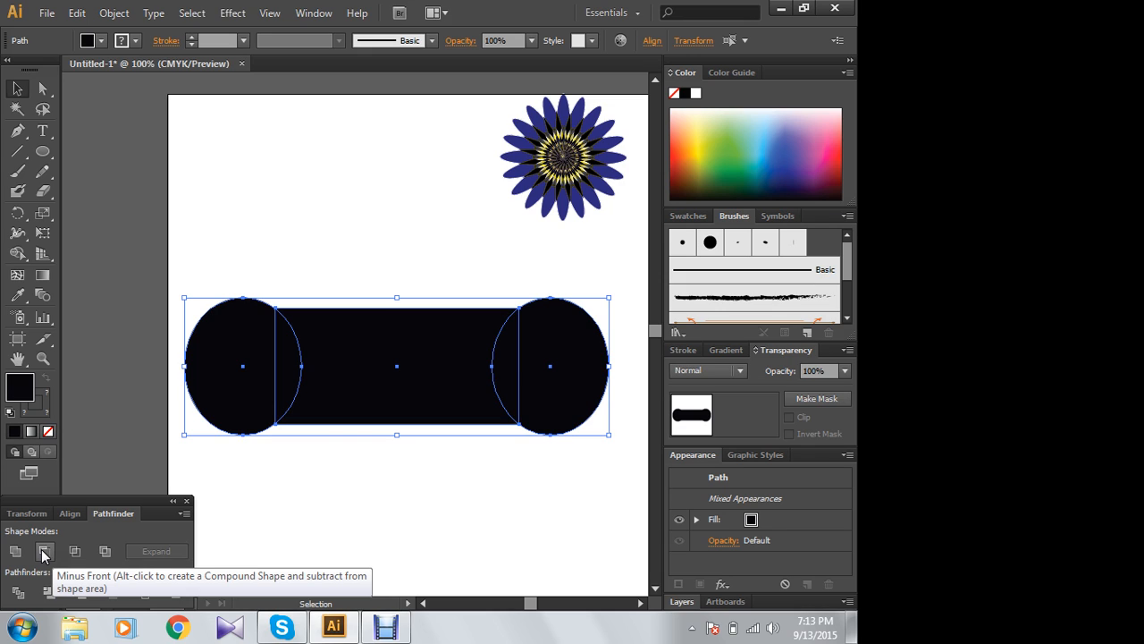
{"action": "left_click", "coordinate": [43, 552]}
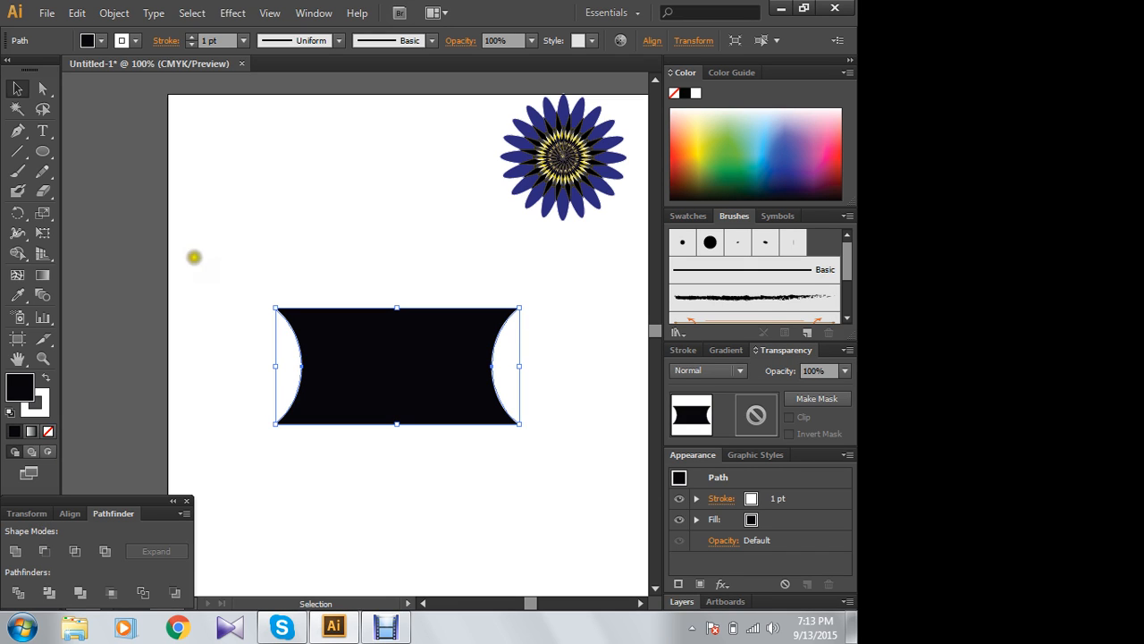
{"action": "left_click", "coordinate": [292, 210]}
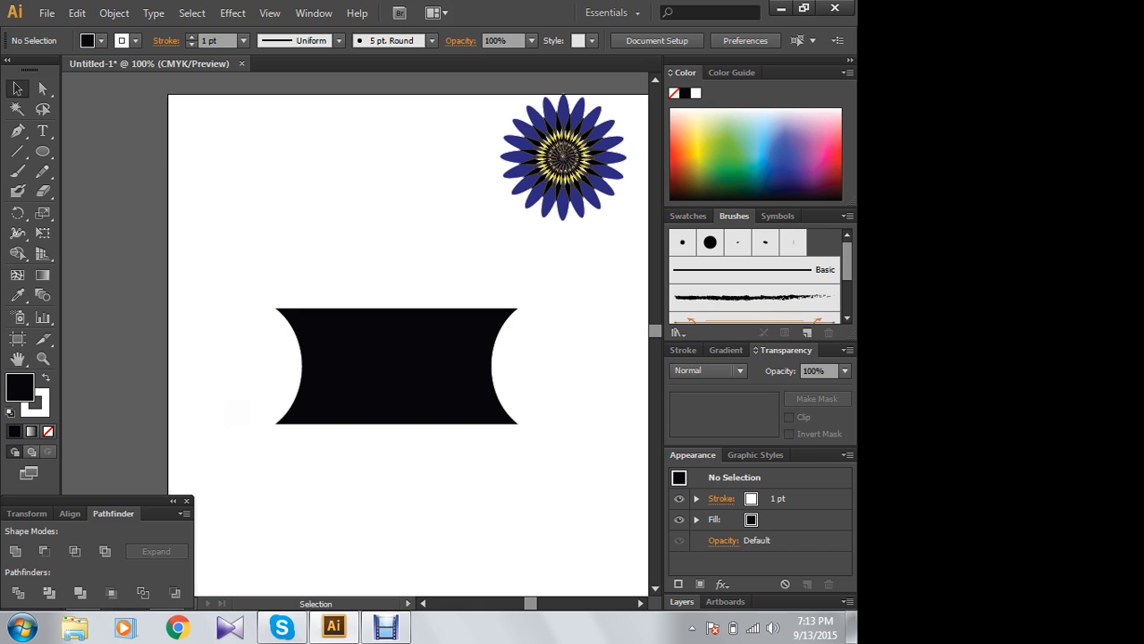
- Stretch the top edge of the concave-sided black shape upward, leaving it slightly taller
{"action": "left_click", "coordinate": [383, 376]}
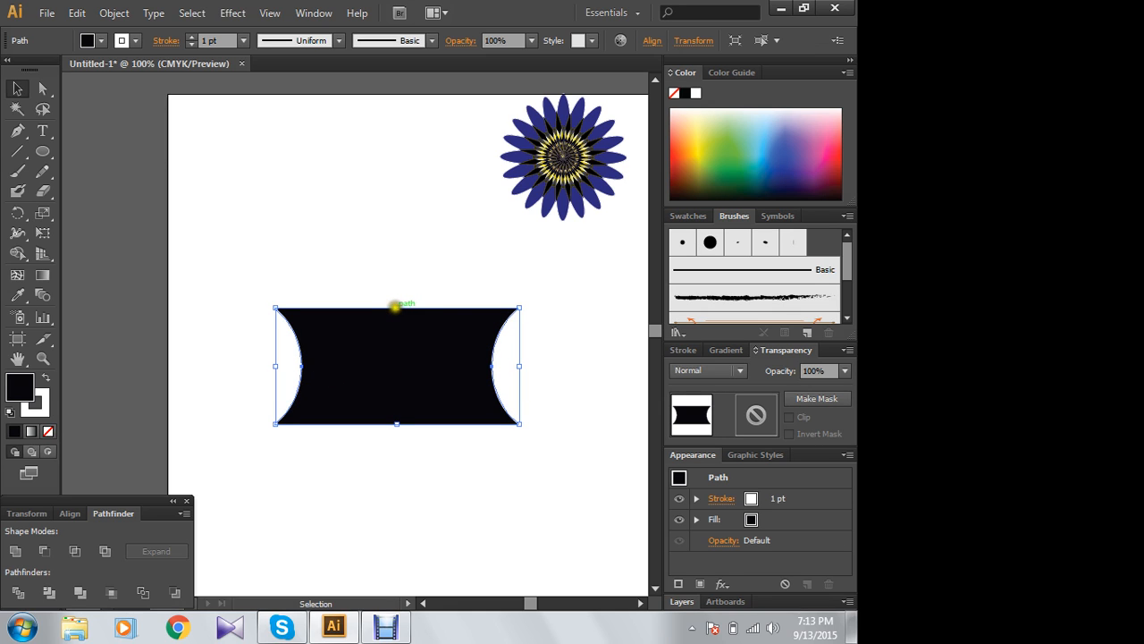
{"action": "mouse_move", "coordinate": [395, 307]}
{"action": "left_mouse_down"}
{"action": "mouse_move", "coordinate": [396, 223]}
{"action": "mouse_move", "coordinate": [396, 293]}
{"action": "left_mouse_up"}
{"action": "left_click", "coordinate": [366, 227]}
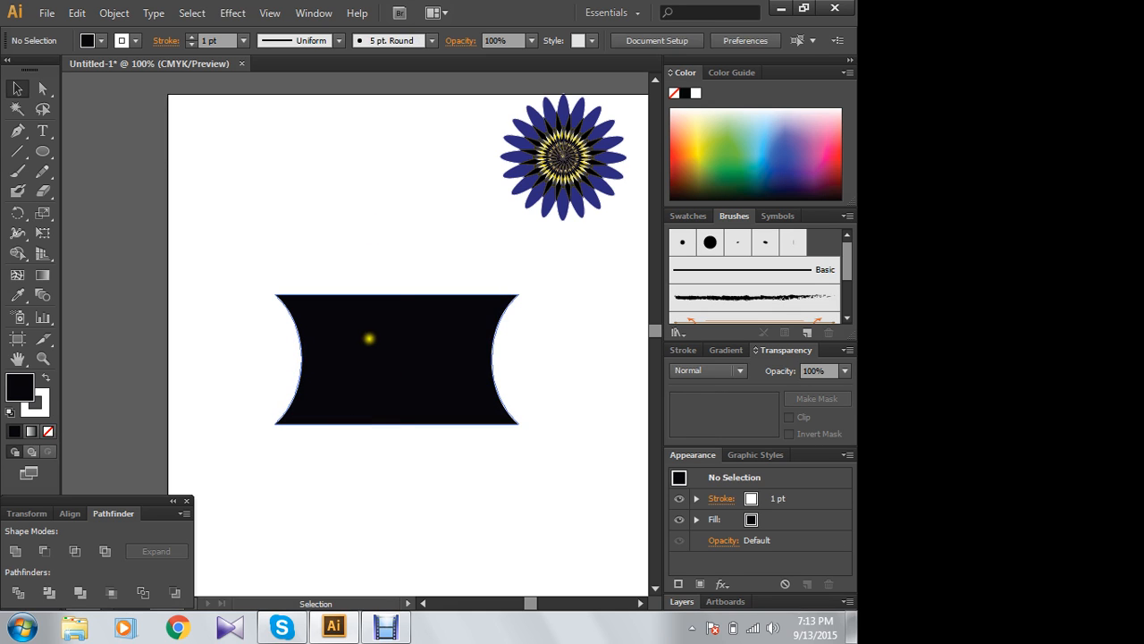
{"action": "left_click", "coordinate": [393, 326]}
{"action": "left_click_drag", "start_coordinate": [397, 292], "coordinate": [396, 300]}
{"action": "left_click", "coordinate": [379, 260]}
- Create a copy of the concave-sided black shape rotated 90° about its centre, with the rotation preview enabled
{"action": "left_click", "coordinate": [403, 365]}
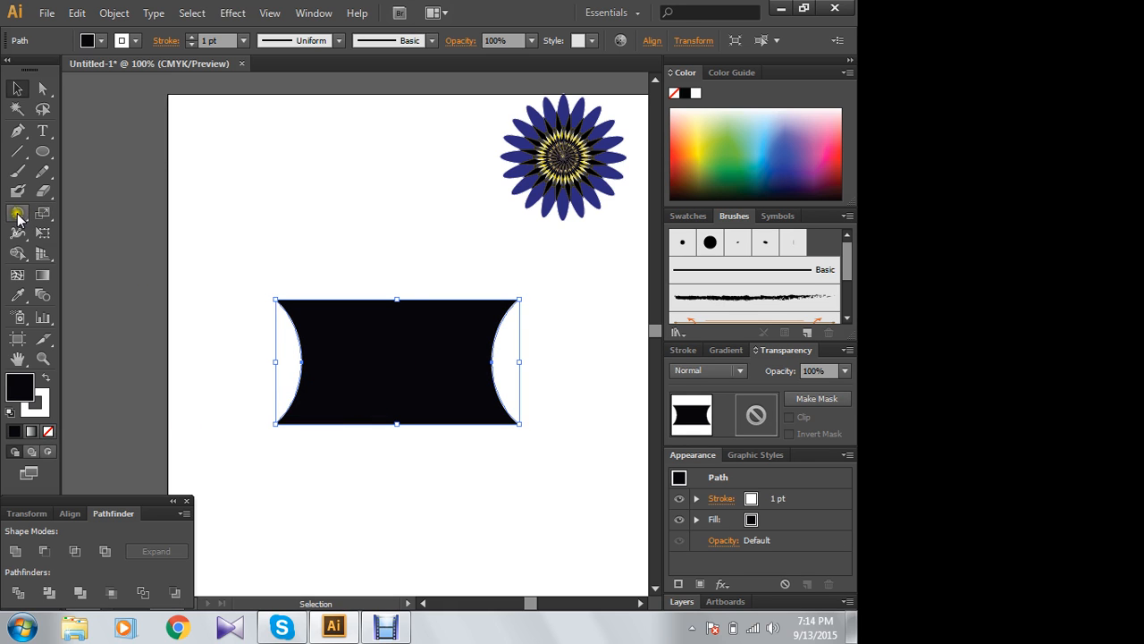
{"action": "double_click", "coordinate": [17, 215]}
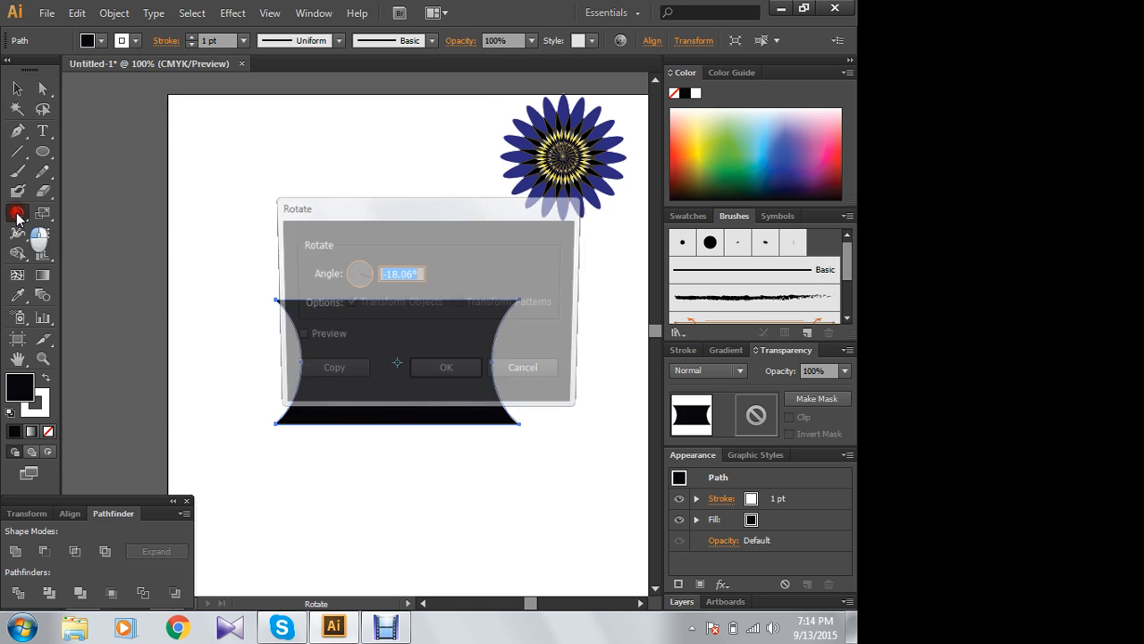
{"action": "left_click_drag", "start_coordinate": [447, 218], "coordinate": [357, 180]}
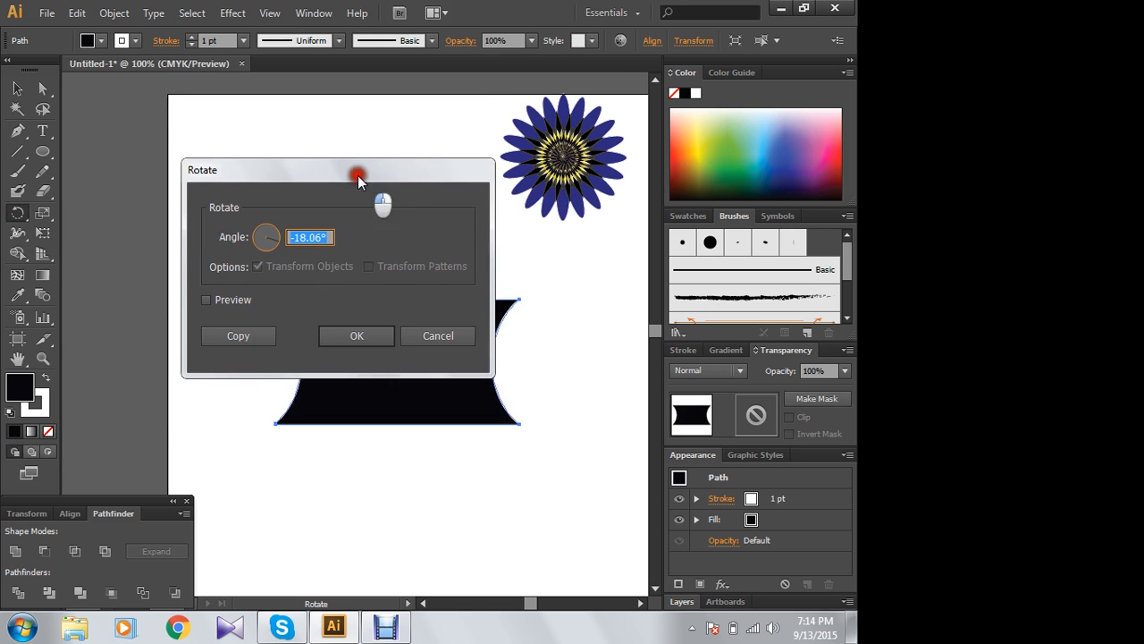
{"action": "left_click", "coordinate": [207, 300]}
{"action": "left_click", "coordinate": [328, 237]}
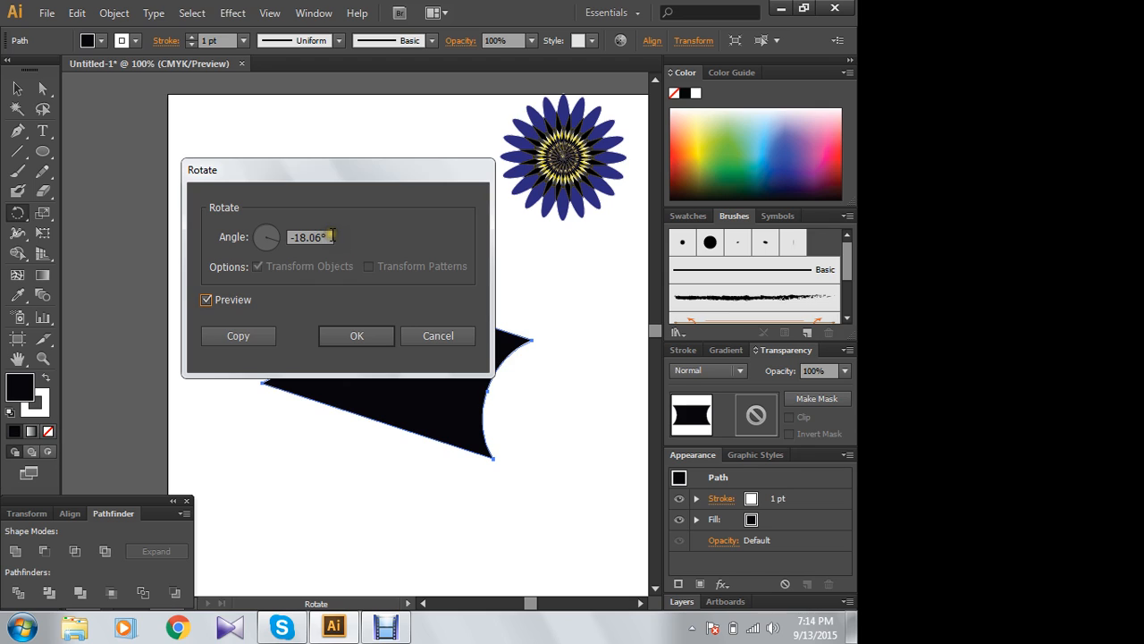
{"action": "left_click_drag", "start_coordinate": [332, 236], "coordinate": [273, 238]}
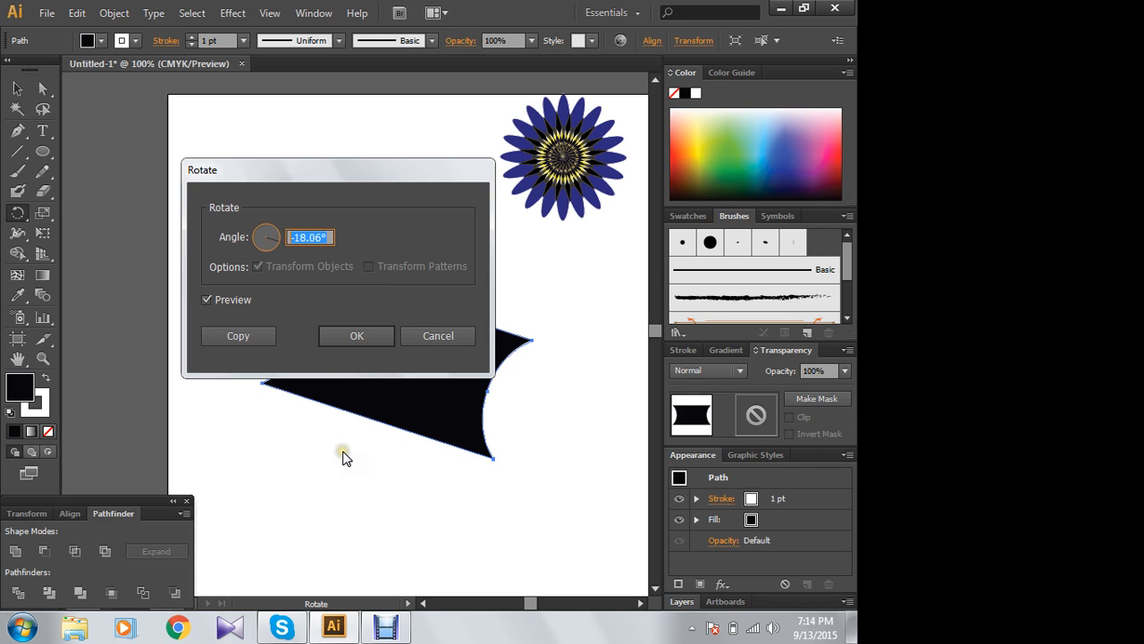
{"action": "type", "text": "90"}
{"action": "left_click", "coordinate": [342, 441]}
{"action": "left_click", "coordinate": [239, 336]}
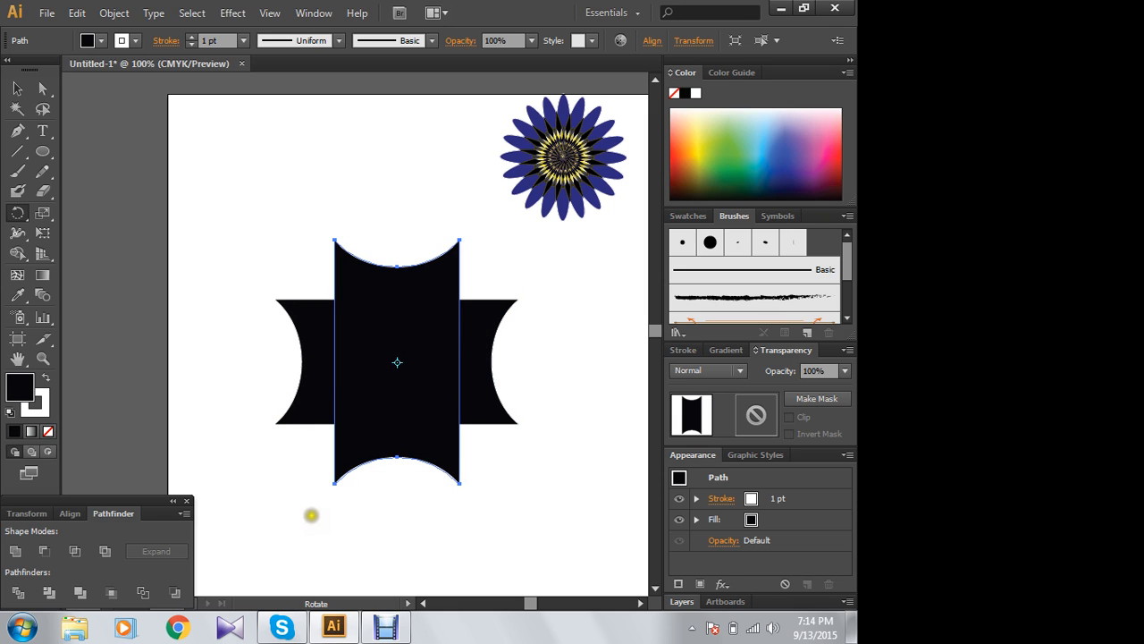
- Remove the stroke from the vertical copy of the black shape, keeping its black fill
{"action": "left_click", "coordinate": [17, 88]}
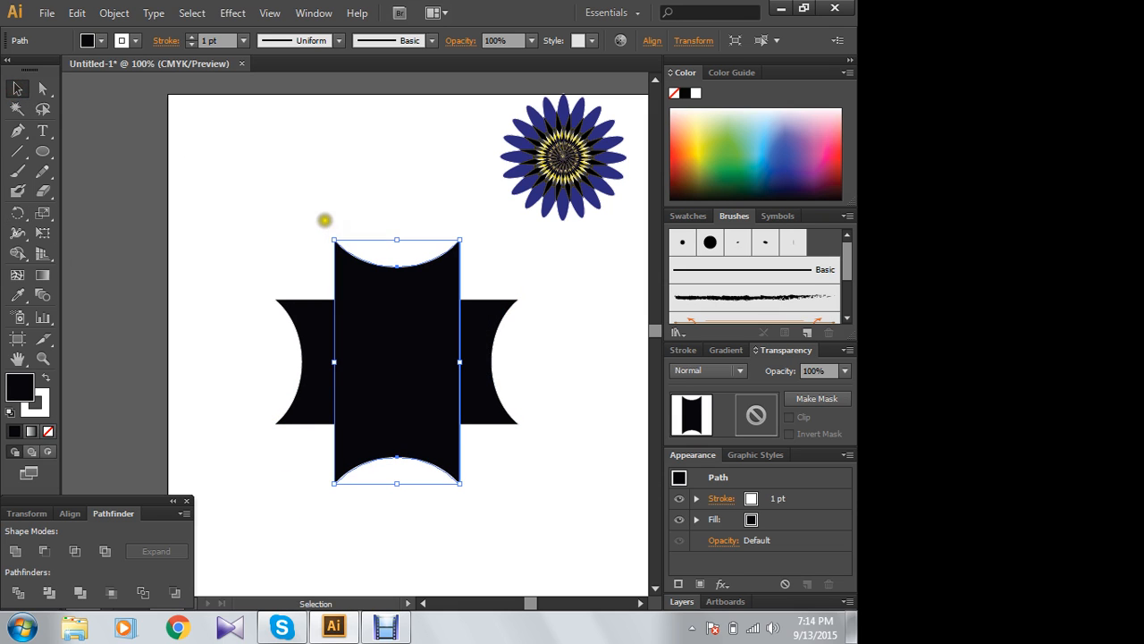
{"action": "left_click", "coordinate": [260, 202]}
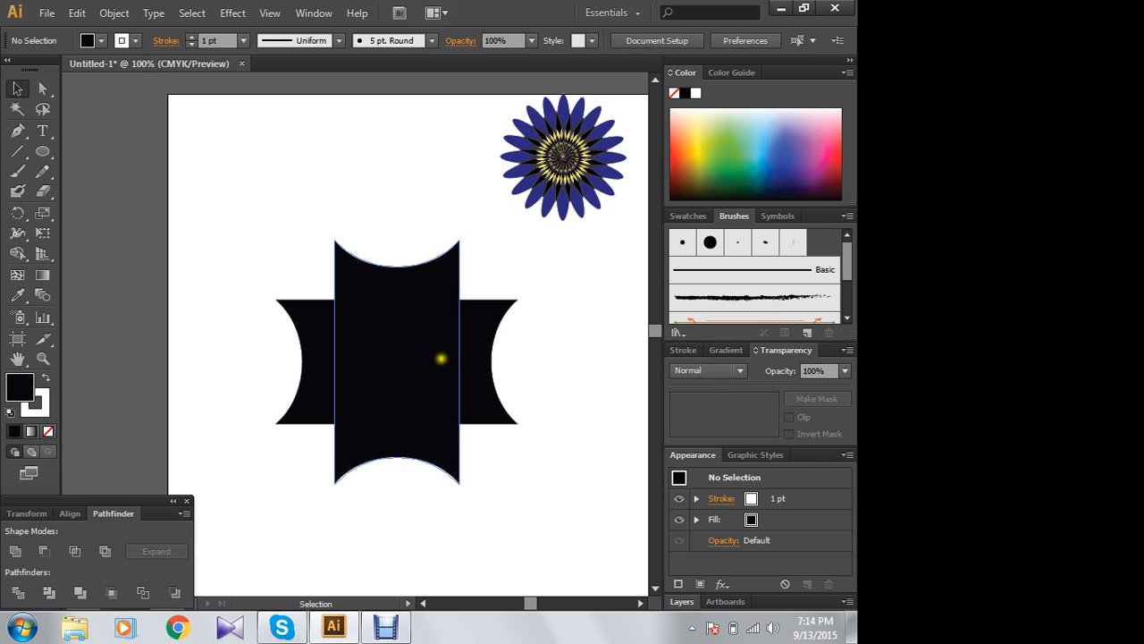
{"action": "left_click", "coordinate": [441, 359]}
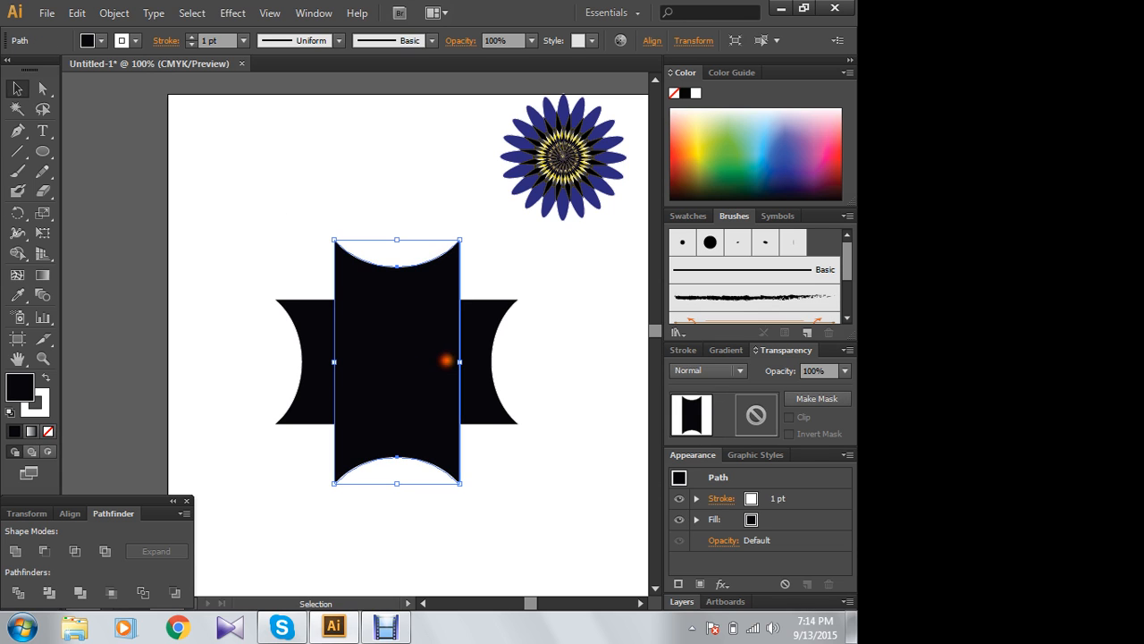
{"action": "left_click", "coordinate": [49, 431]}
{"action": "left_click", "coordinate": [19, 386]}
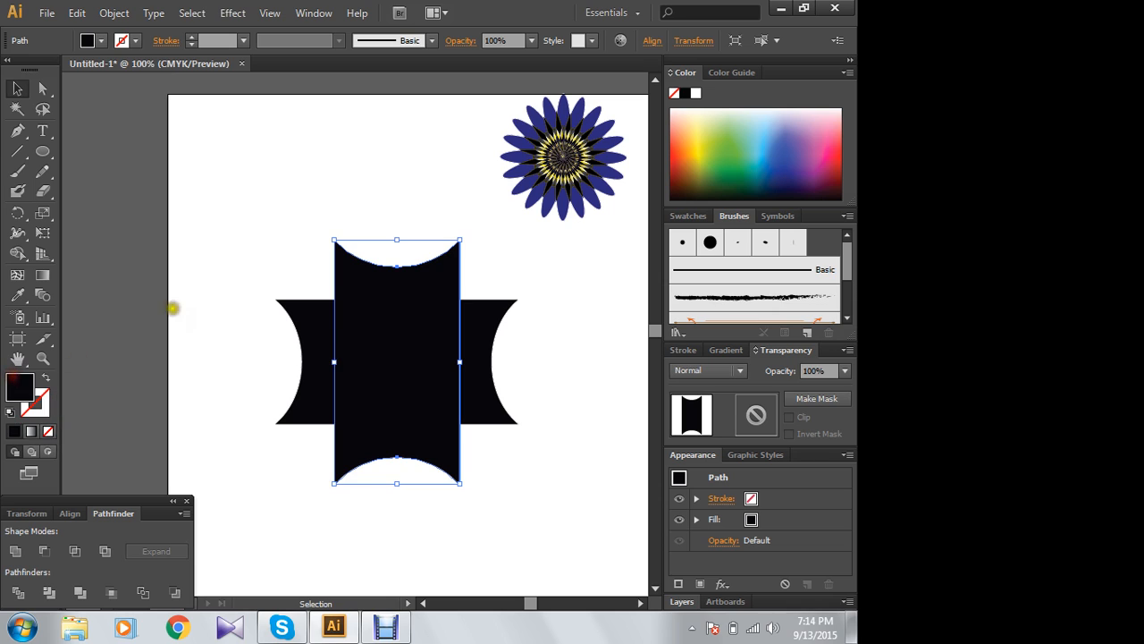
{"action": "left_click", "coordinate": [228, 267]}
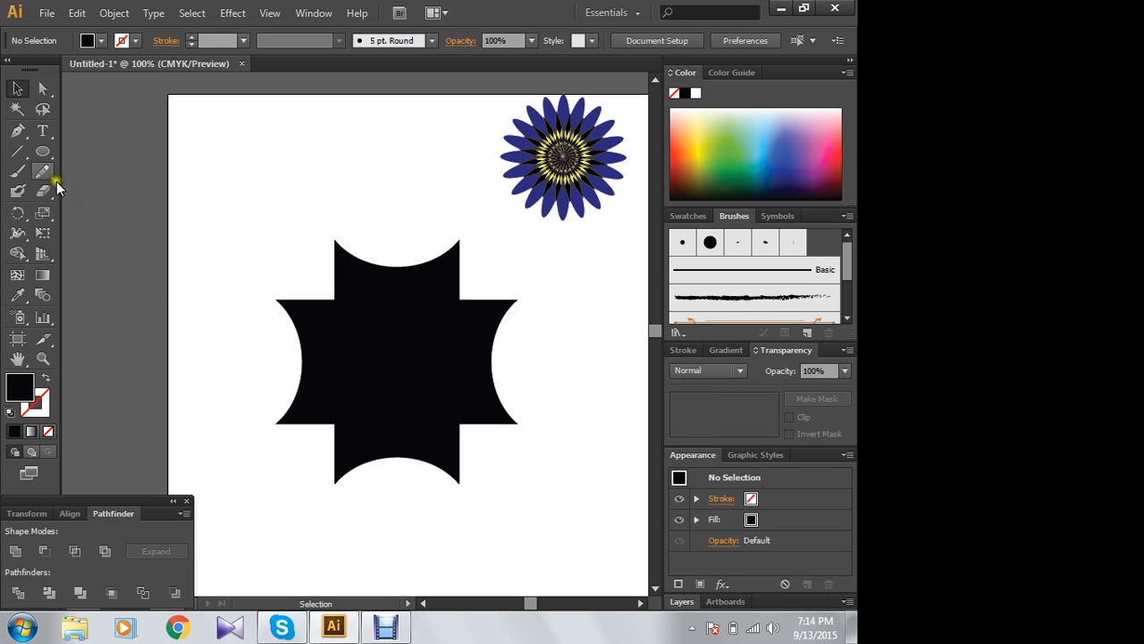
- Draw a circle about as wide as the shape's arms and place it over the middle of the black cross
{"action": "left_click", "coordinate": [42, 152]}
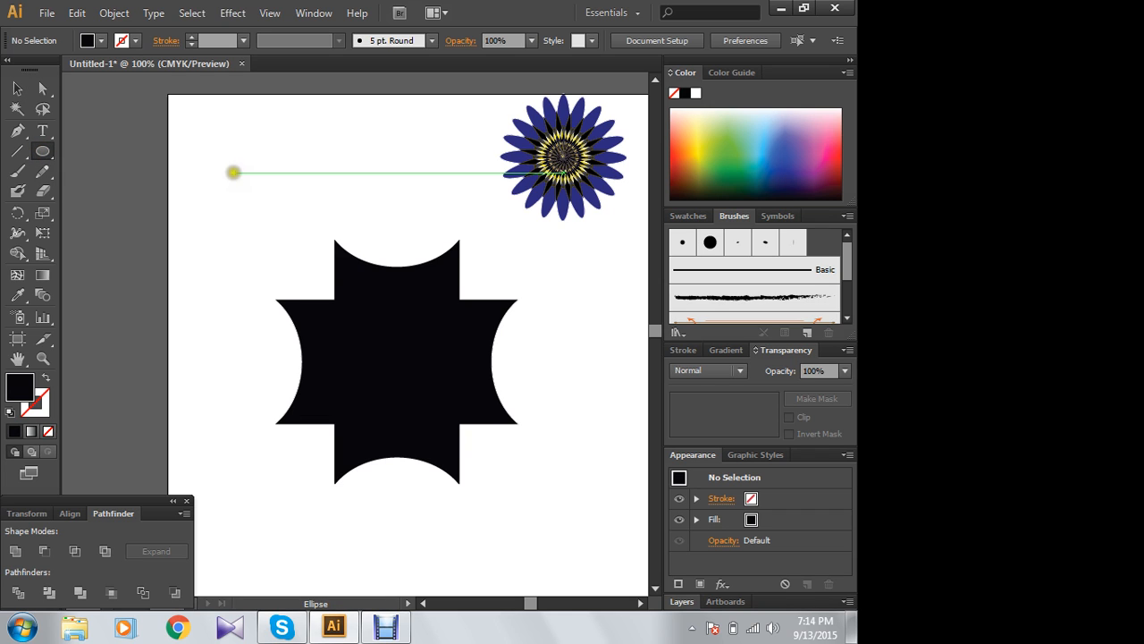
{"action": "left_click_drag", "start_coordinate": [222, 162], "coordinate": [357, 281]}
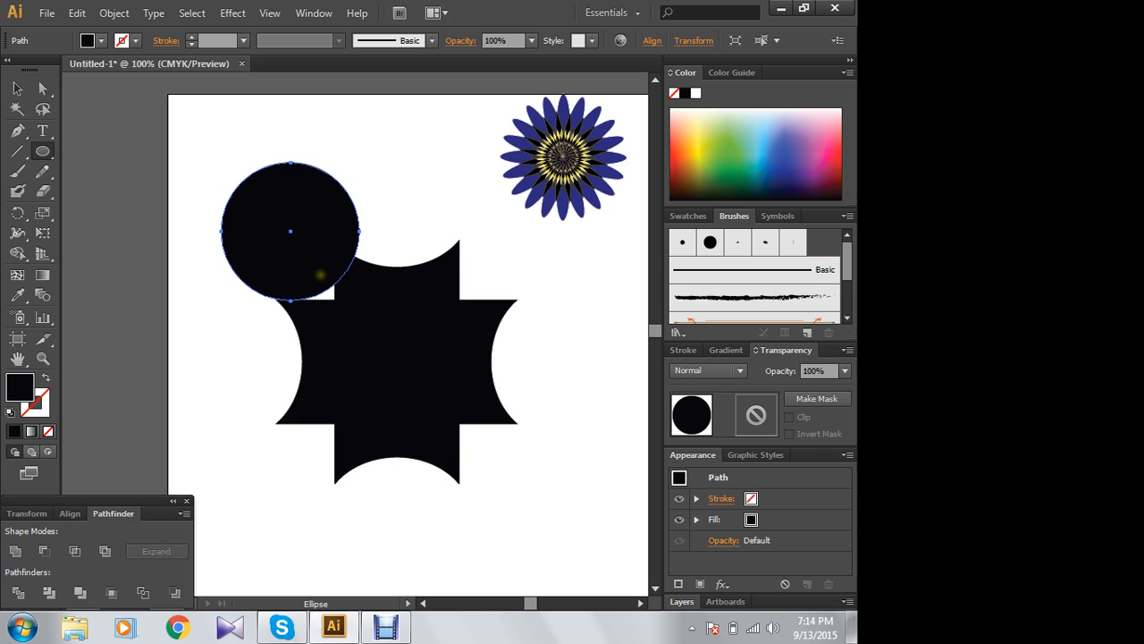
{"action": "left_click", "coordinate": [17, 88]}
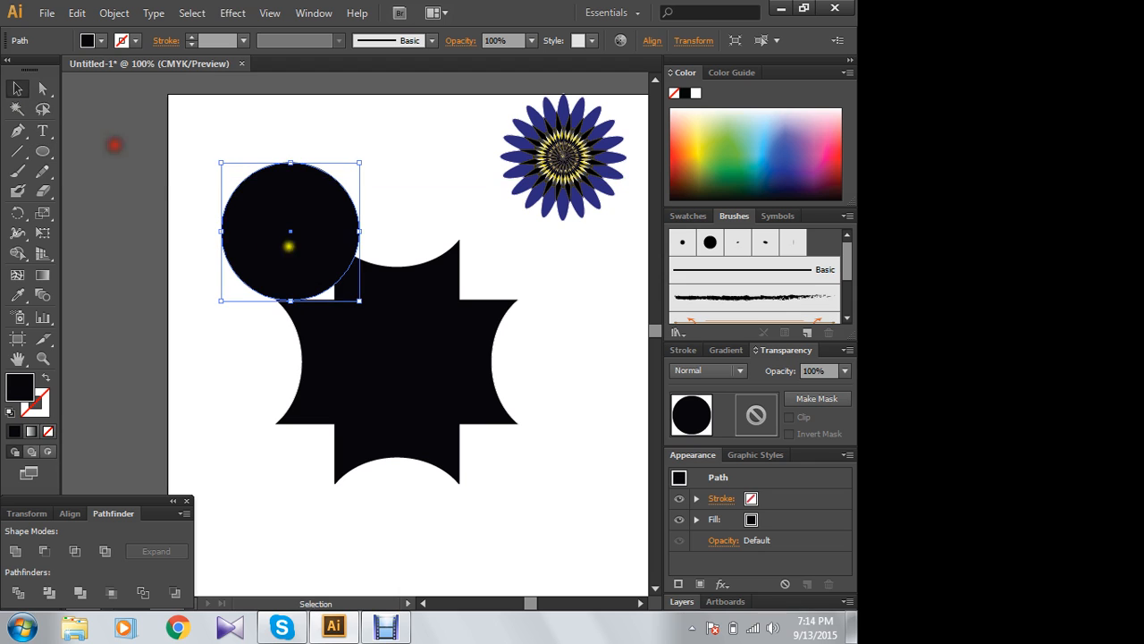
{"action": "left_click_drag", "start_coordinate": [289, 245], "coordinate": [374, 341]}
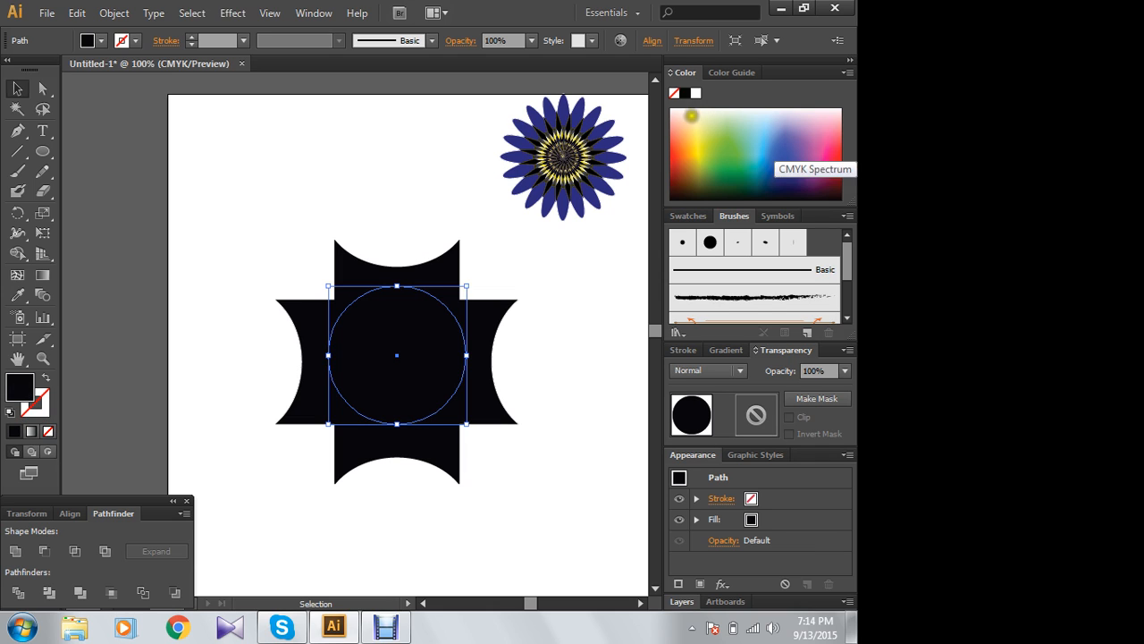
- Fill the central circle with white and enlarge it slightly from its lower-right corner
{"action": "left_click", "coordinate": [695, 93]}
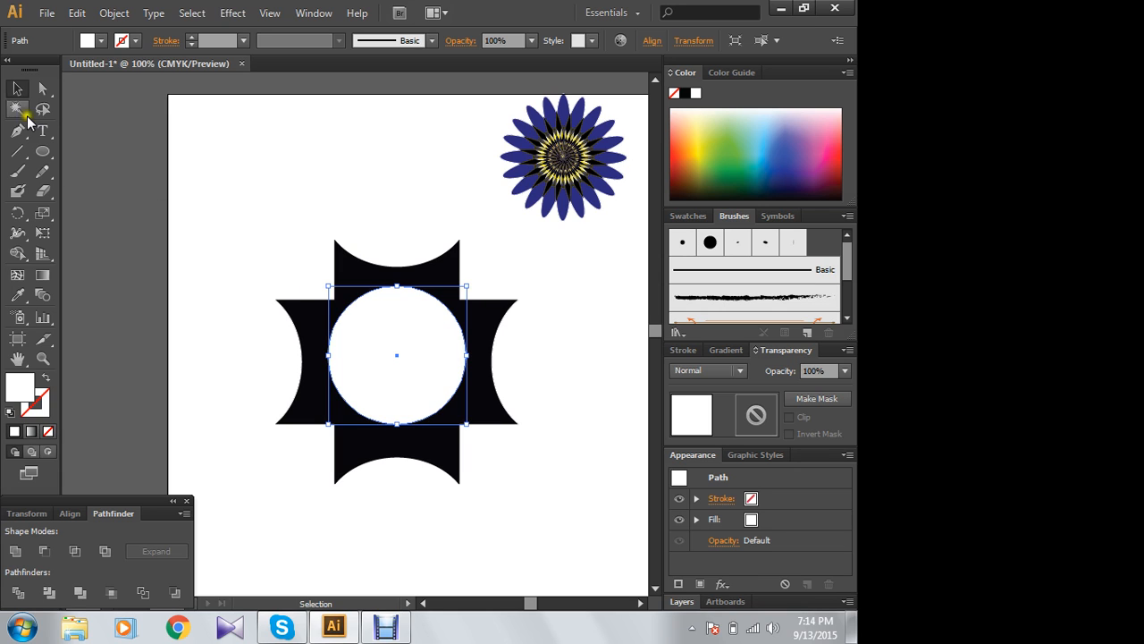
{"action": "left_click", "coordinate": [95, 131]}
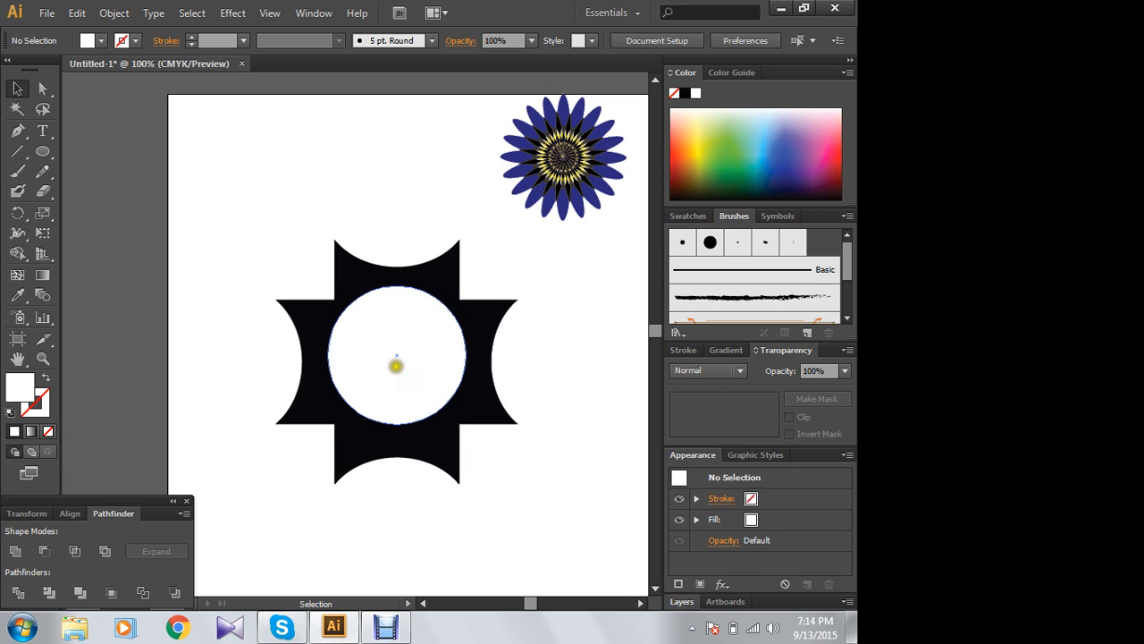
{"action": "left_click", "coordinate": [395, 366]}
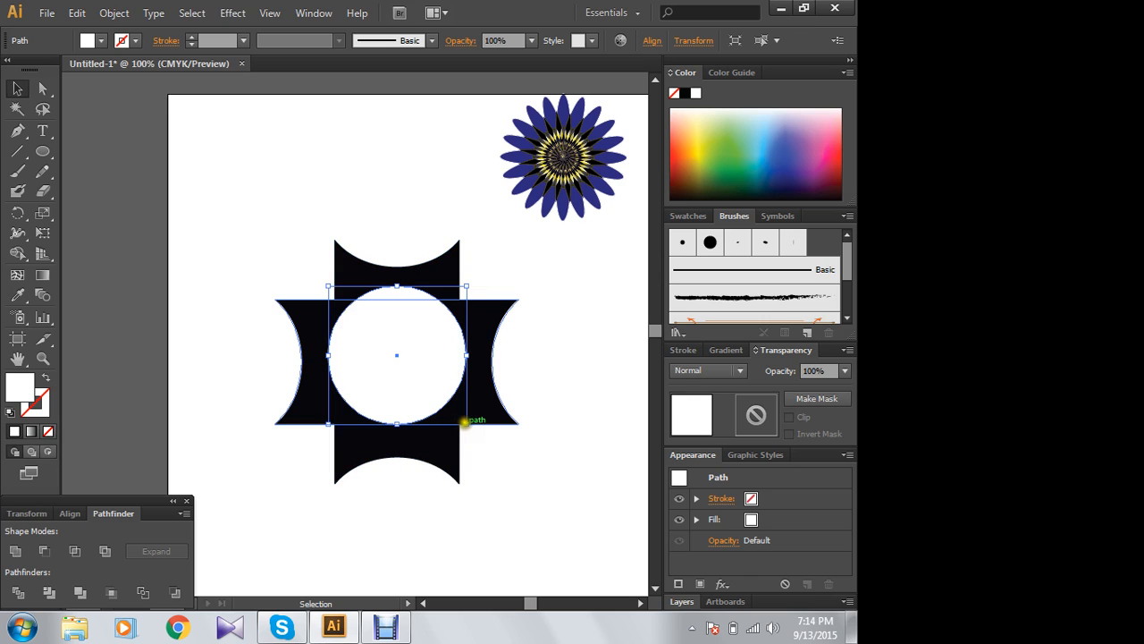
{"action": "left_click_drag", "start_coordinate": [465, 422], "coordinate": [493, 432]}
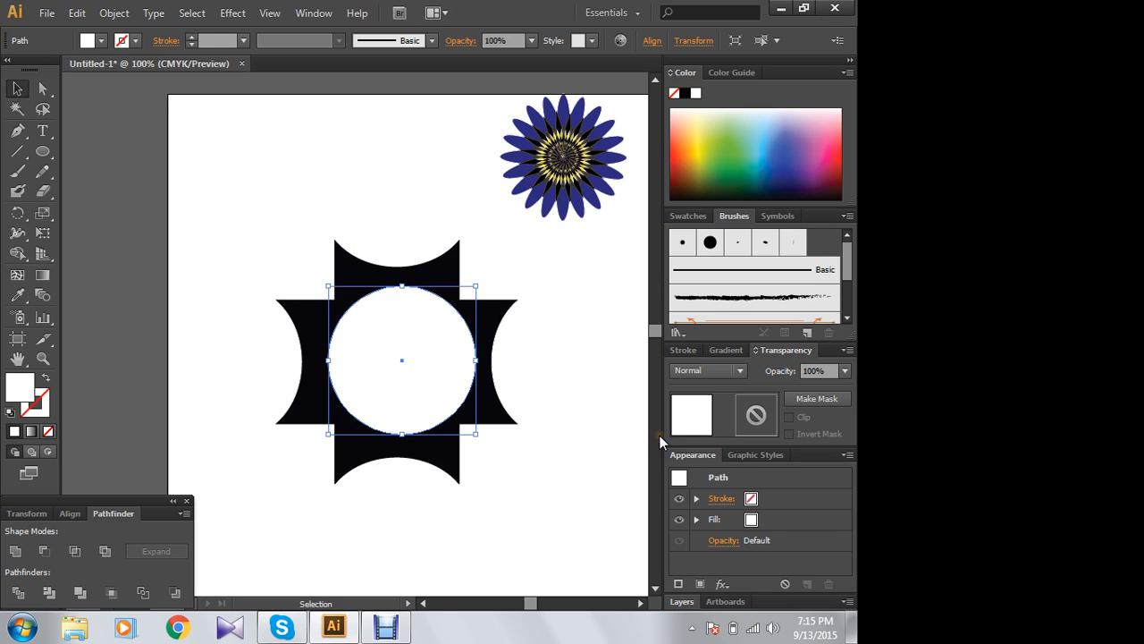
- Select both black shapes and the white circle together and align their horizontal centres
{"action": "left_click_drag", "start_coordinate": [271, 224], "coordinate": [507, 449]}
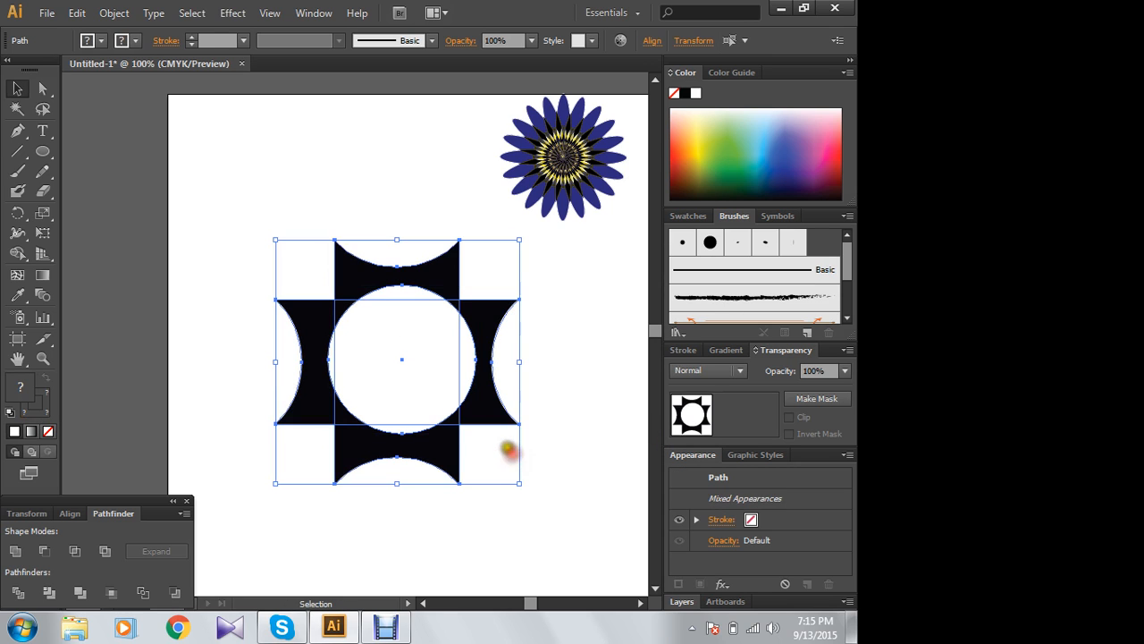
{"action": "left_click", "coordinate": [69, 513]}
{"action": "left_click", "coordinate": [47, 554]}
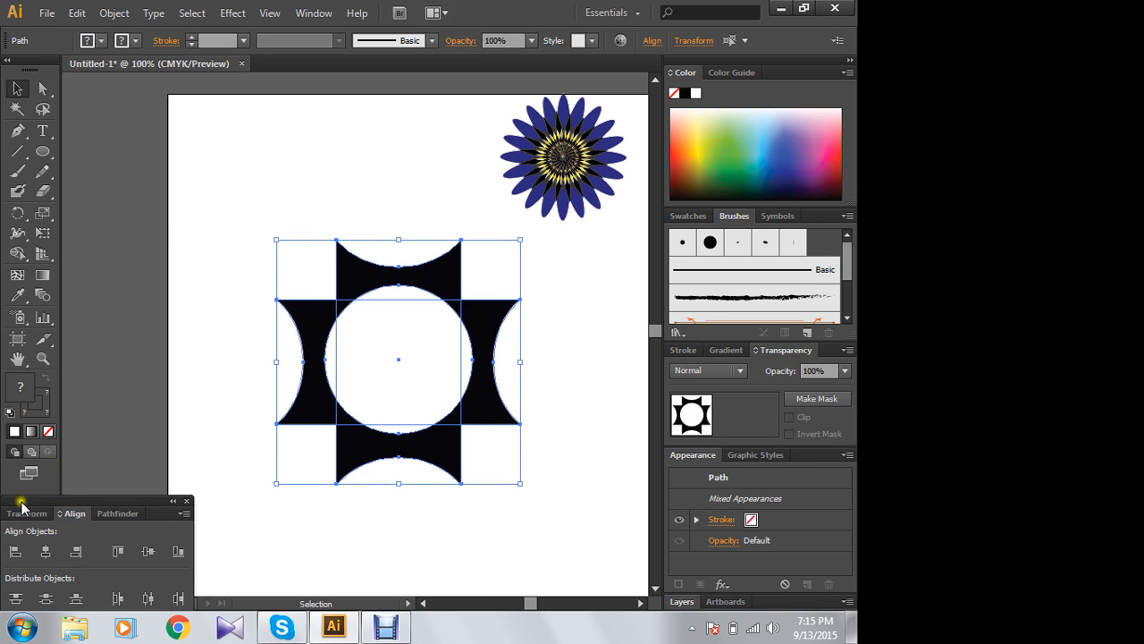
{"action": "left_click", "coordinate": [219, 199]}
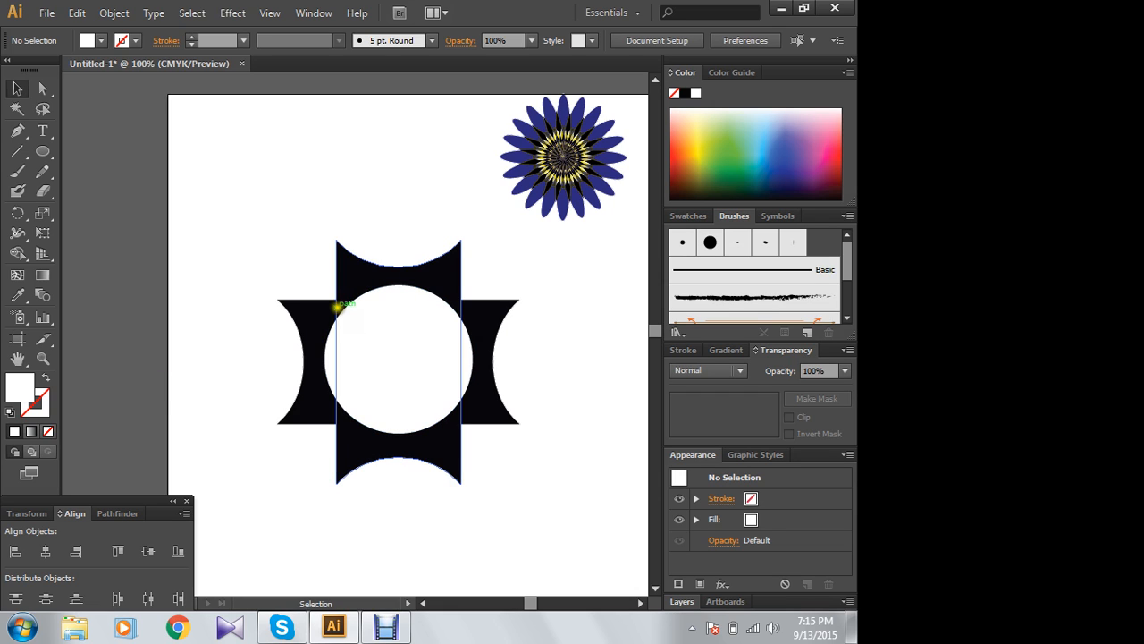
{"action": "left_click", "coordinate": [272, 216]}
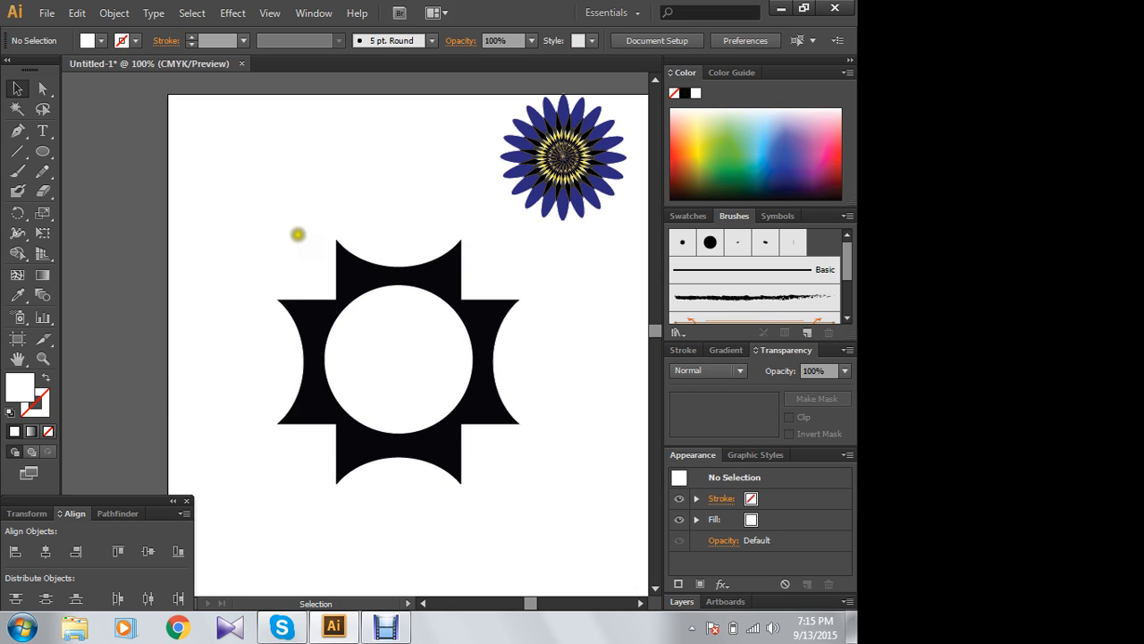
- Add the text "Sonali Bank", enlarge it and place it in the middle of the white circle
{"action": "left_click", "coordinate": [41, 132]}
{"action": "left_click", "coordinate": [238, 179]}
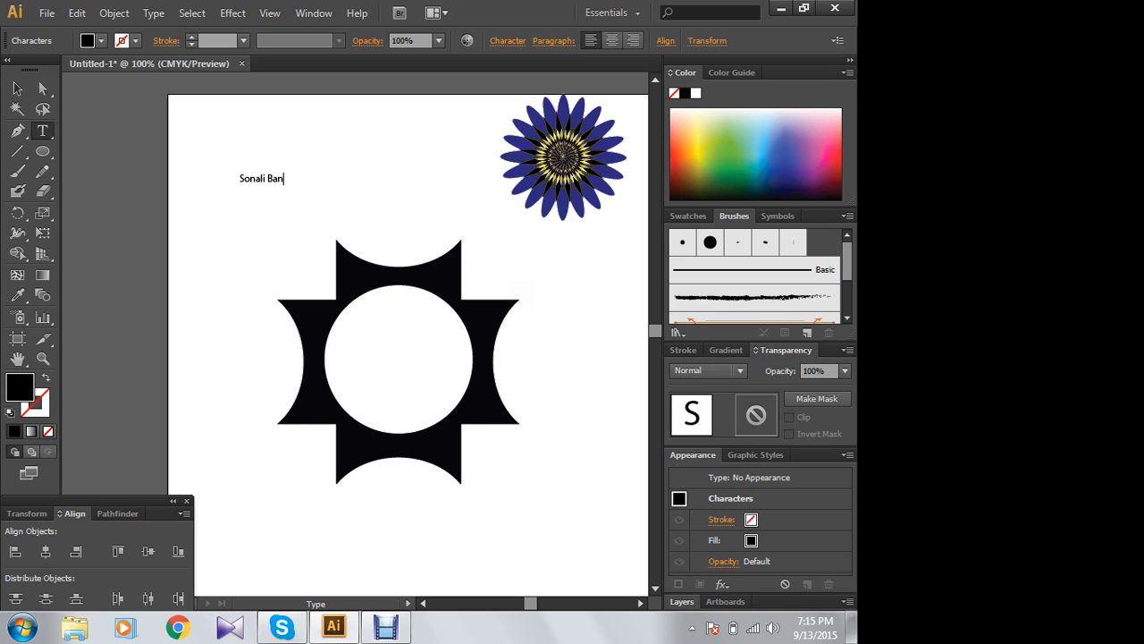
{"action": "left_click", "coordinate": [17, 88]}
{"action": "left_click", "coordinate": [259, 178]}
{"action": "left_click_drag", "start_coordinate": [249, 178], "coordinate": [397, 355]}
{"action": "left_click", "coordinate": [375, 187]}
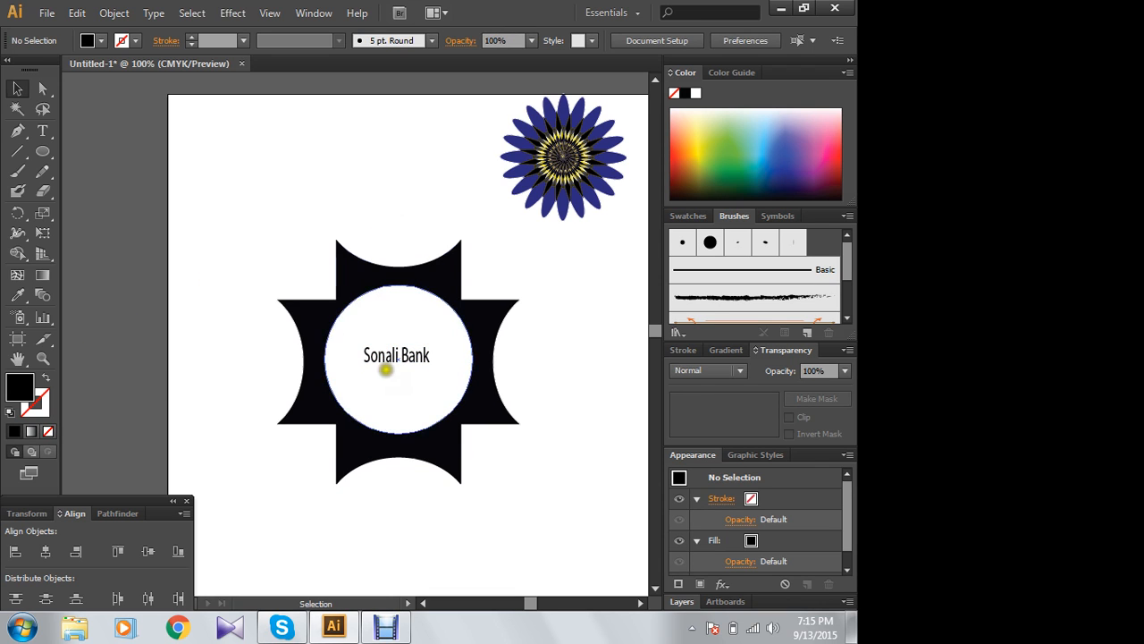
- Nudge the "Sonali Bank" text slightly right and down to centre it within the white circle
{"action": "left_click", "coordinate": [386, 355]}
{"action": "key", "text": "Right"}
{"action": "key", "text": "Right"}
{"action": "key", "text": "Right"}
{"action": "key", "text": "Right"}
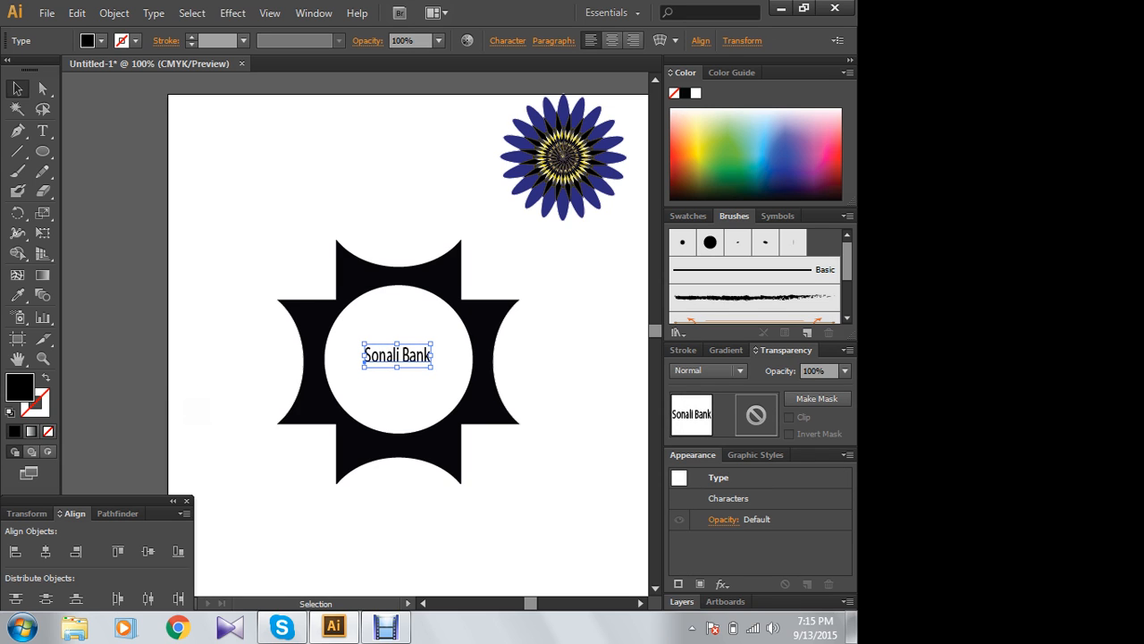
{"action": "key", "text": "Down"}
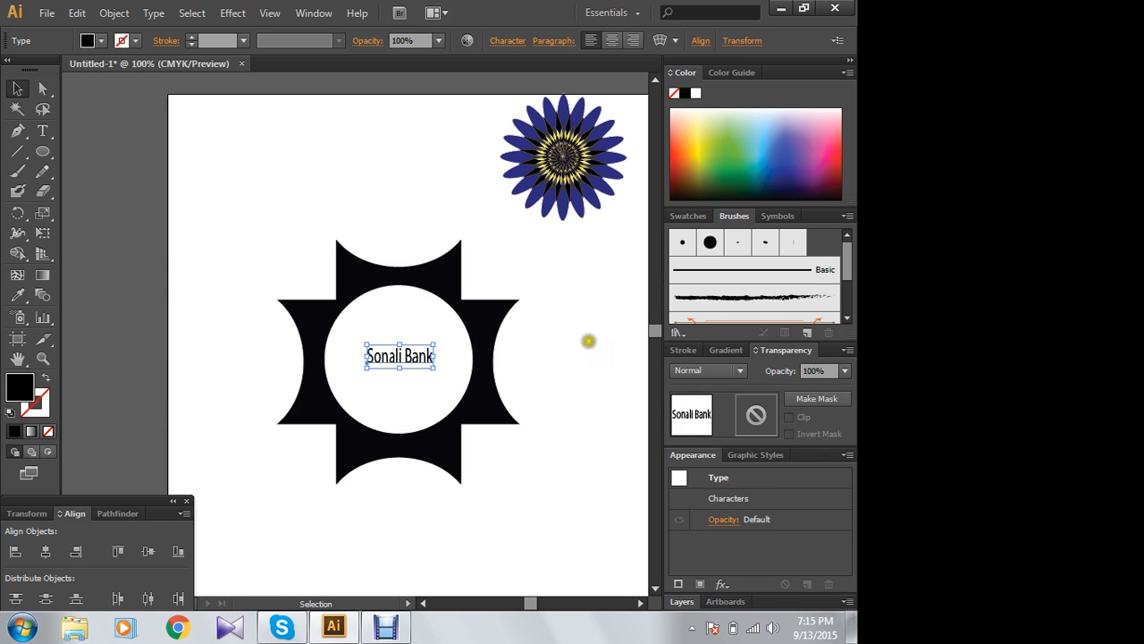
{"action": "left_click", "coordinate": [419, 170]}
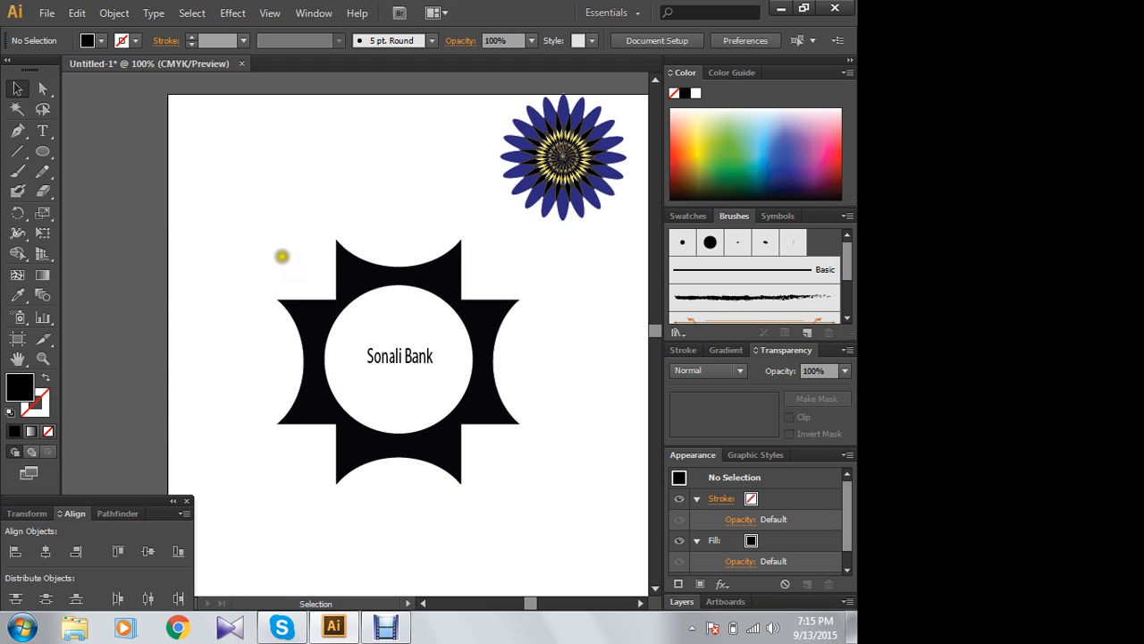
- Move the "Sonali Bank" text out of the circle to the blank area above the black emblem
{"action": "left_click_drag", "start_coordinate": [281, 254], "coordinate": [509, 498]}
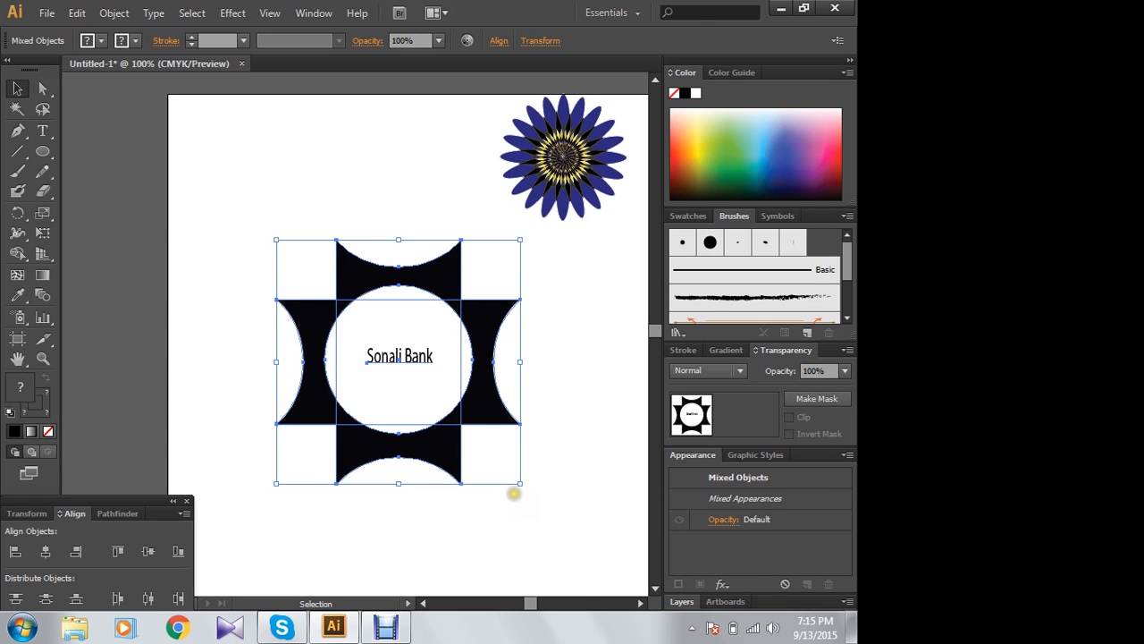
{"action": "left_click", "coordinate": [362, 169]}
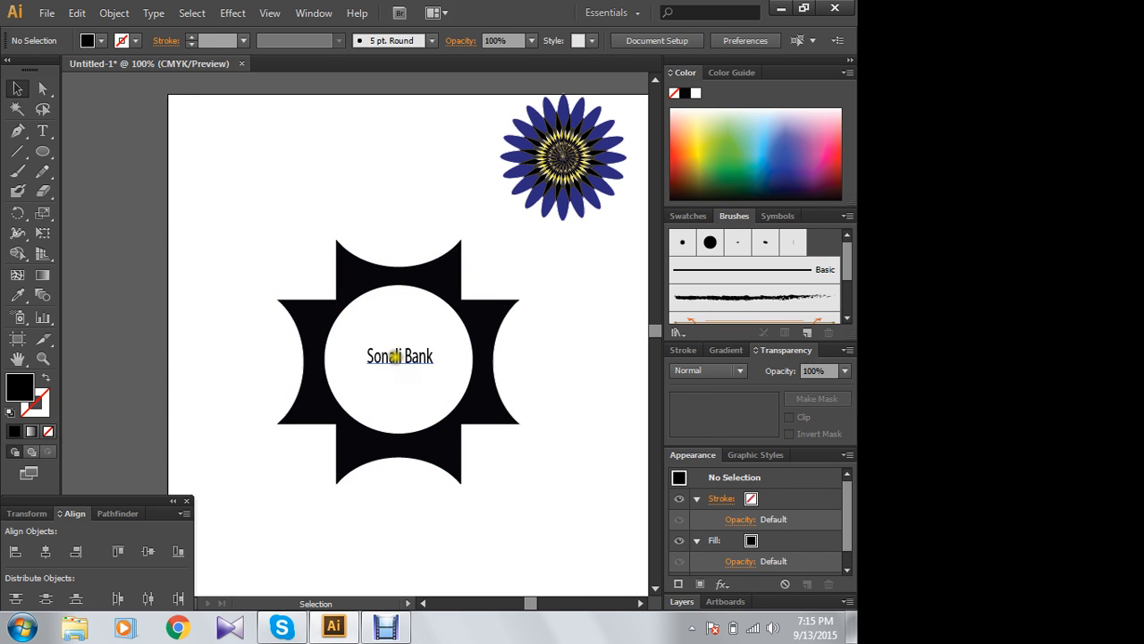
{"action": "left_click_drag", "start_coordinate": [394, 355], "coordinate": [310, 132]}
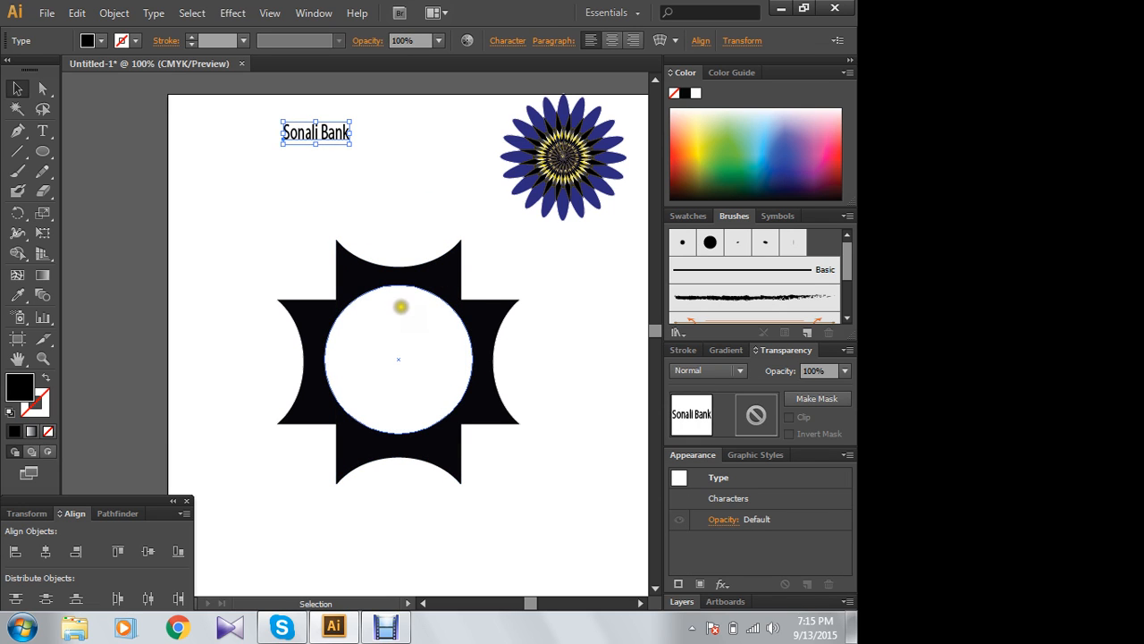
- Group the two black shapes and the white circle, leaving the text out of the group
{"action": "left_click", "coordinate": [375, 302]}
{"action": "left_click_drag", "start_coordinate": [280, 244], "coordinate": [529, 488]}
{"action": "right_click", "coordinate": [404, 345]}
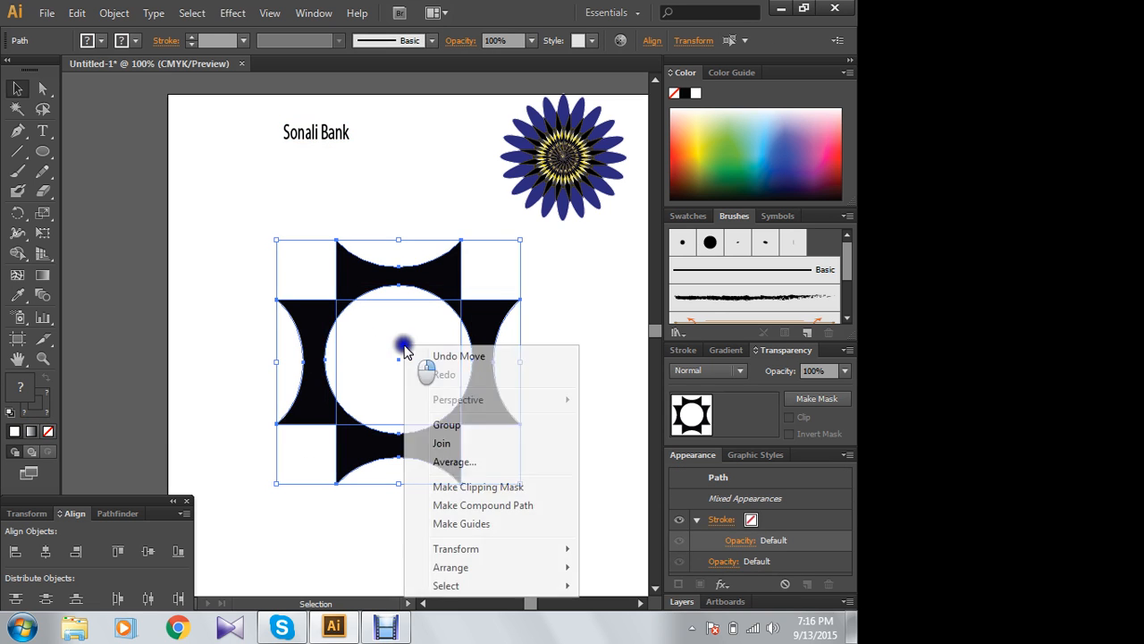
{"action": "left_click", "coordinate": [448, 427]}
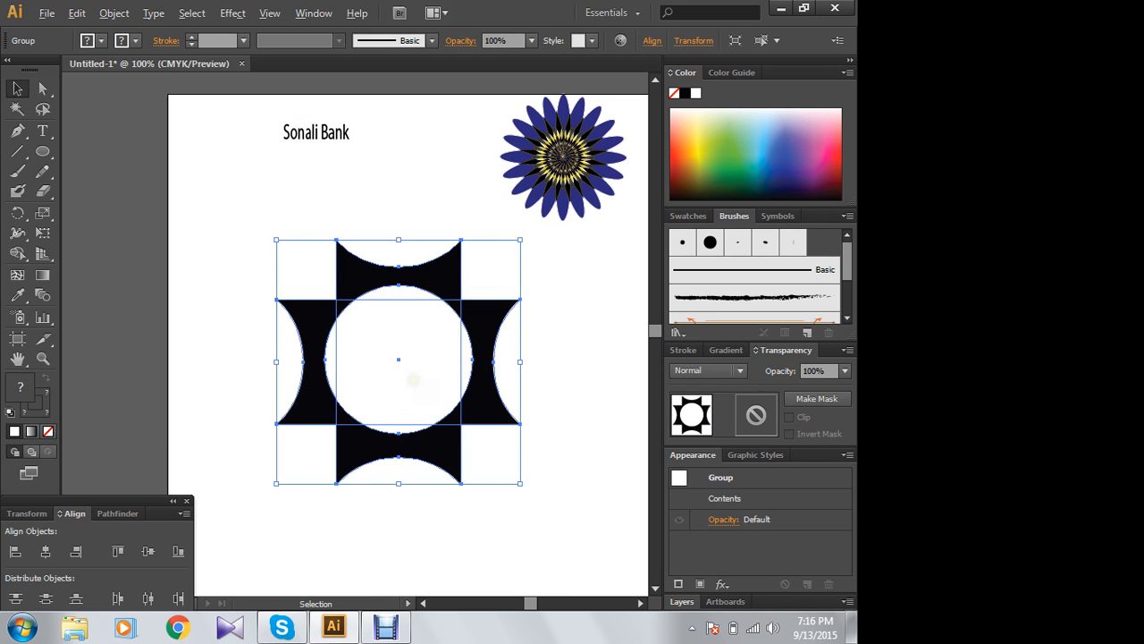
- Place a copy of the grouped emblem over the artboard's upper-left corner
{"action": "left_click_drag", "start_coordinate": [413, 380], "coordinate": [188, 161]}
{"action": "left_click", "coordinate": [584, 385]}
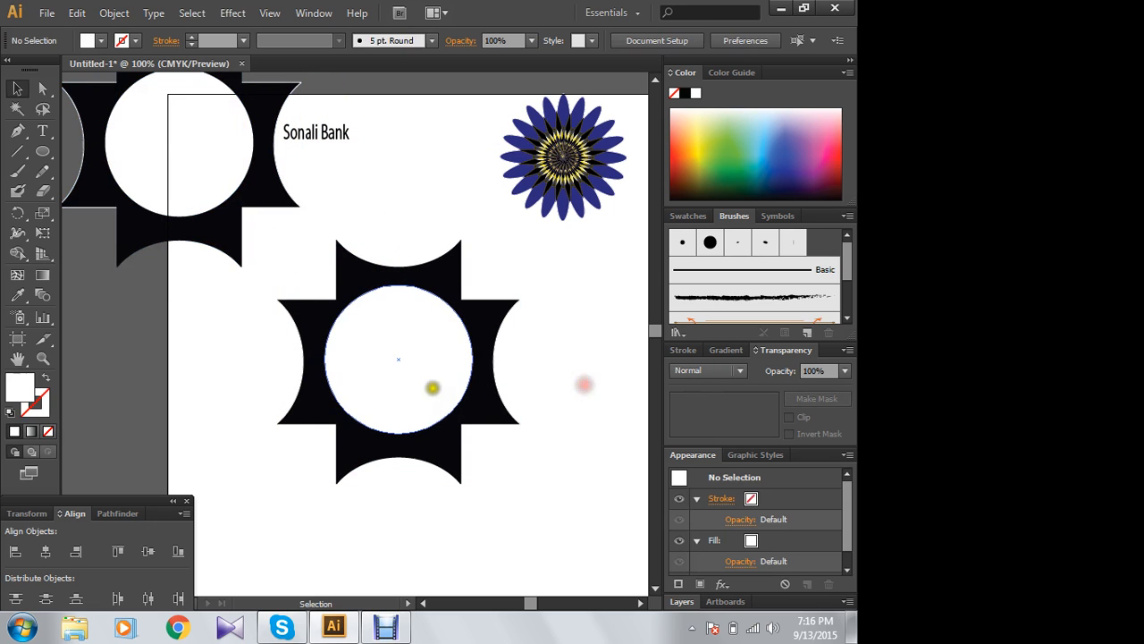
{"action": "left_click", "coordinate": [390, 352]}
{"action": "left_click", "coordinate": [593, 490]}
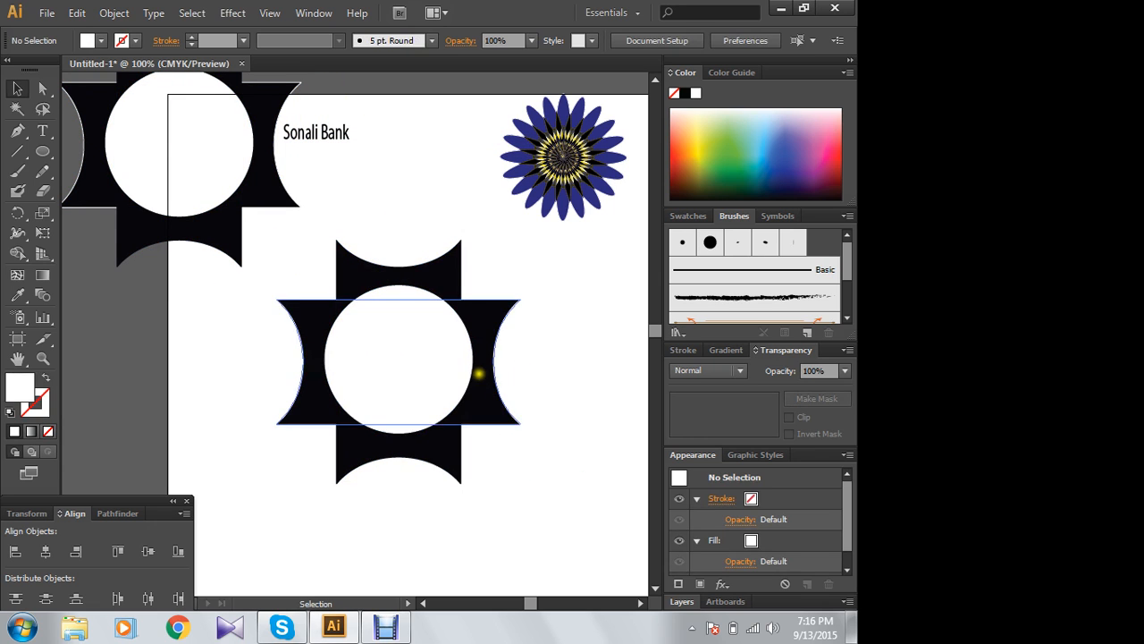
{"action": "left_click", "coordinate": [443, 274]}
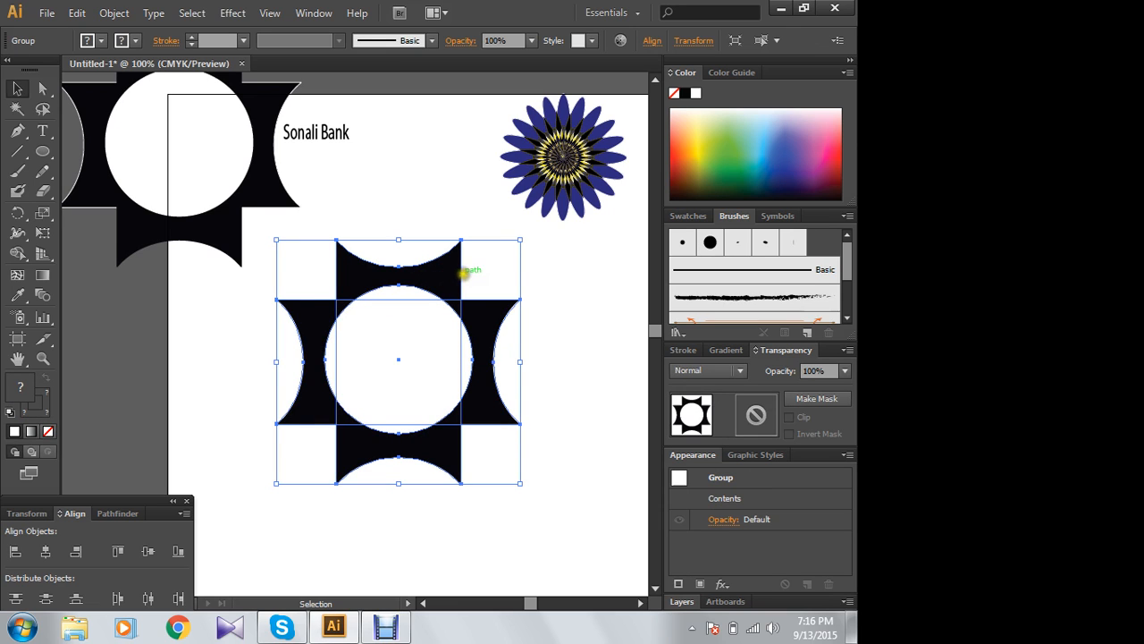
{"action": "left_click", "coordinate": [695, 118]}
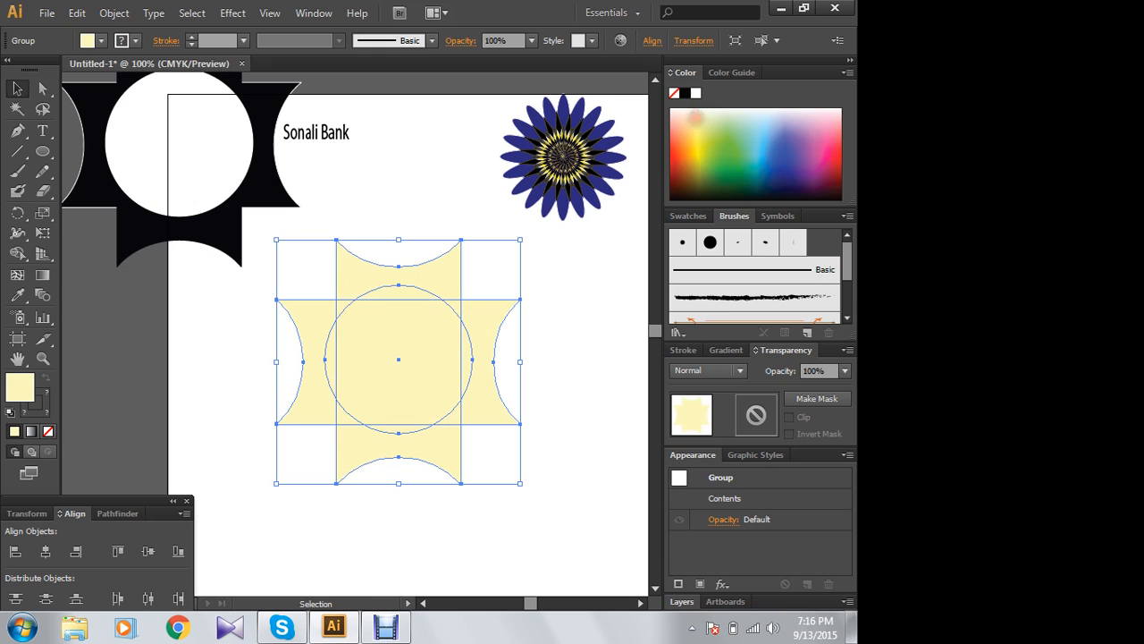
{"action": "right_click", "coordinate": [408, 349]}
{"action": "left_click", "coordinate": [486, 453]}
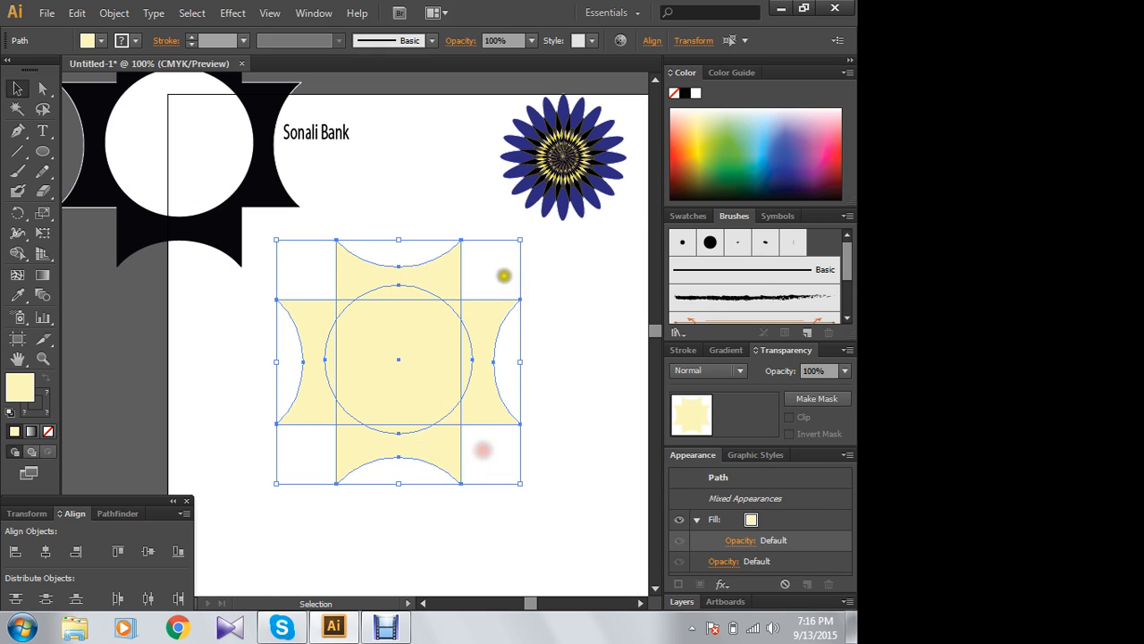
{"action": "key", "text": "ctrl+g"}
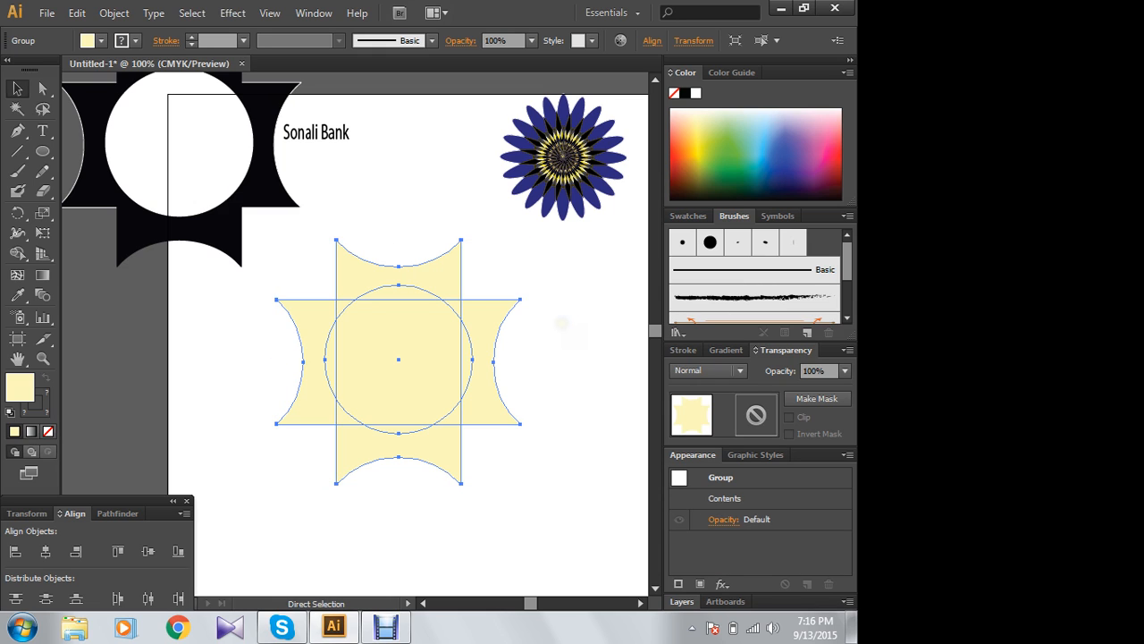
{"action": "left_click", "coordinate": [578, 303]}
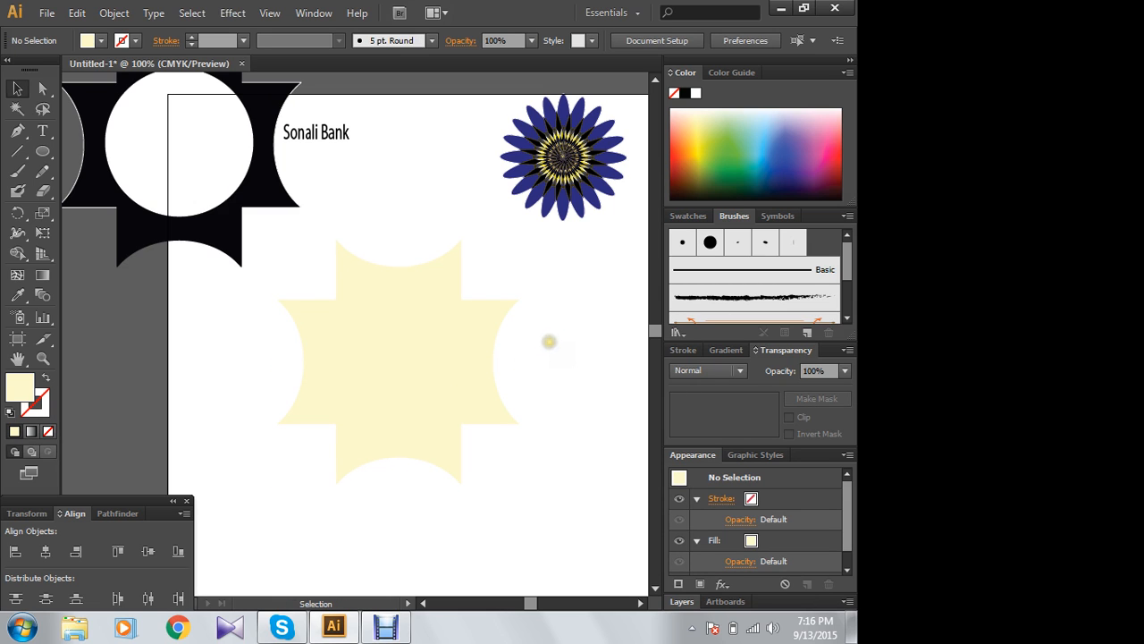
{"action": "key", "text": "ctrl"}
{"action": "key", "text": "ctrl+z"}
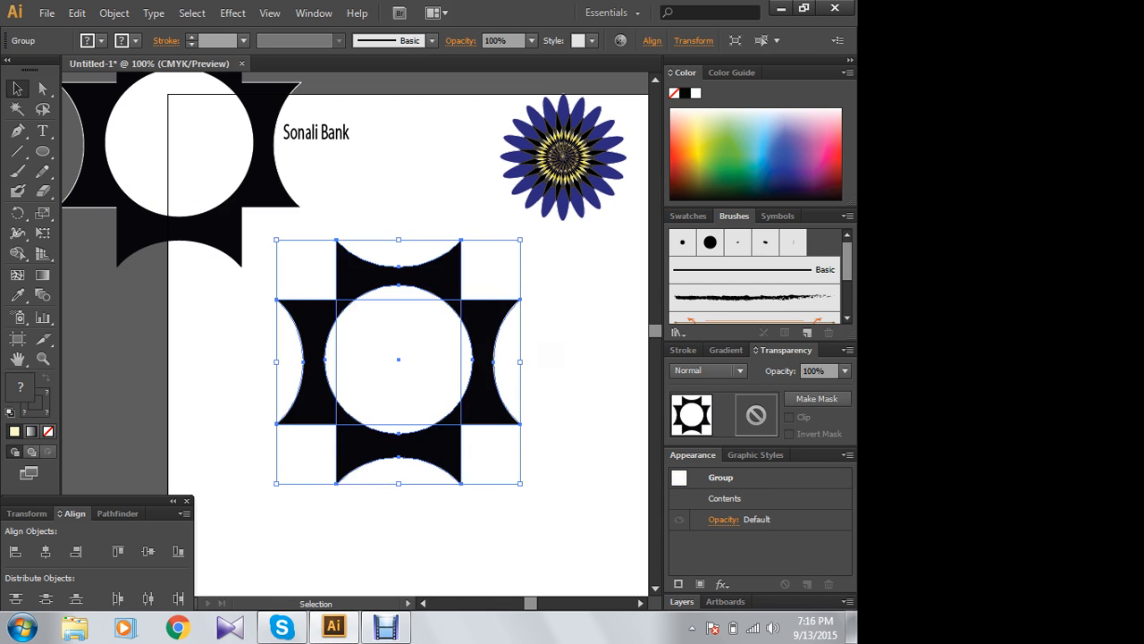
- Ungroup the large black emblem in the middle of the artboard
{"action": "left_click", "coordinate": [587, 323]}
{"action": "left_click", "coordinate": [498, 331]}
{"action": "right_click", "coordinate": [417, 342]}
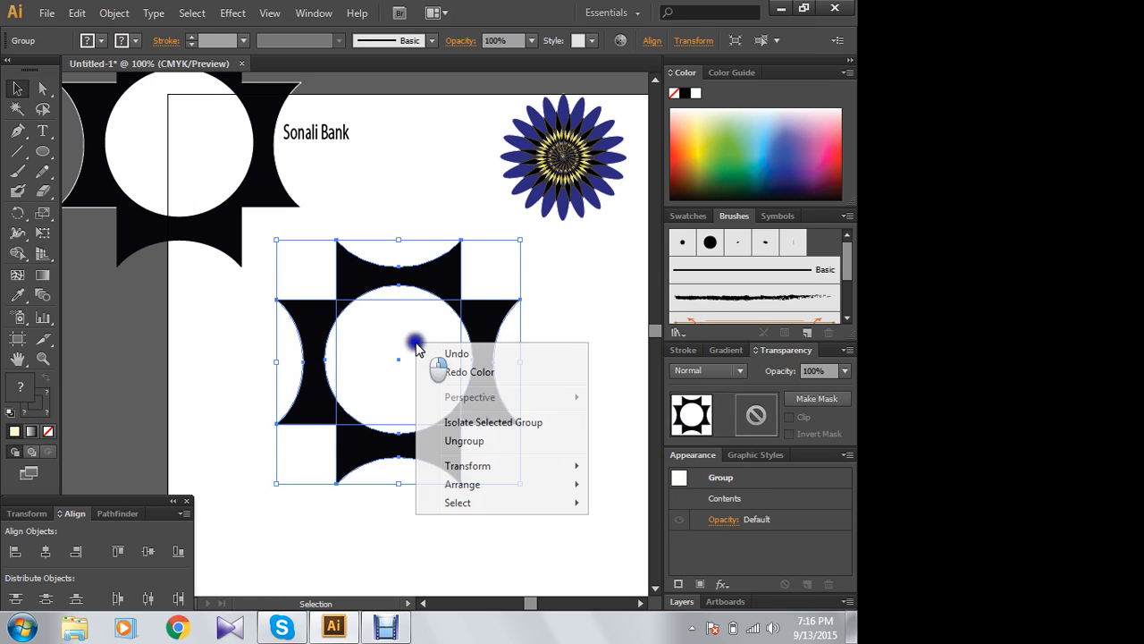
{"action": "left_click", "coordinate": [485, 441]}
{"action": "left_click", "coordinate": [598, 249]}
- Fill the emblem's vertical concave-ended shape with a pale peach colour picked from the CMYK spectrum
{"action": "left_click", "coordinate": [446, 277]}
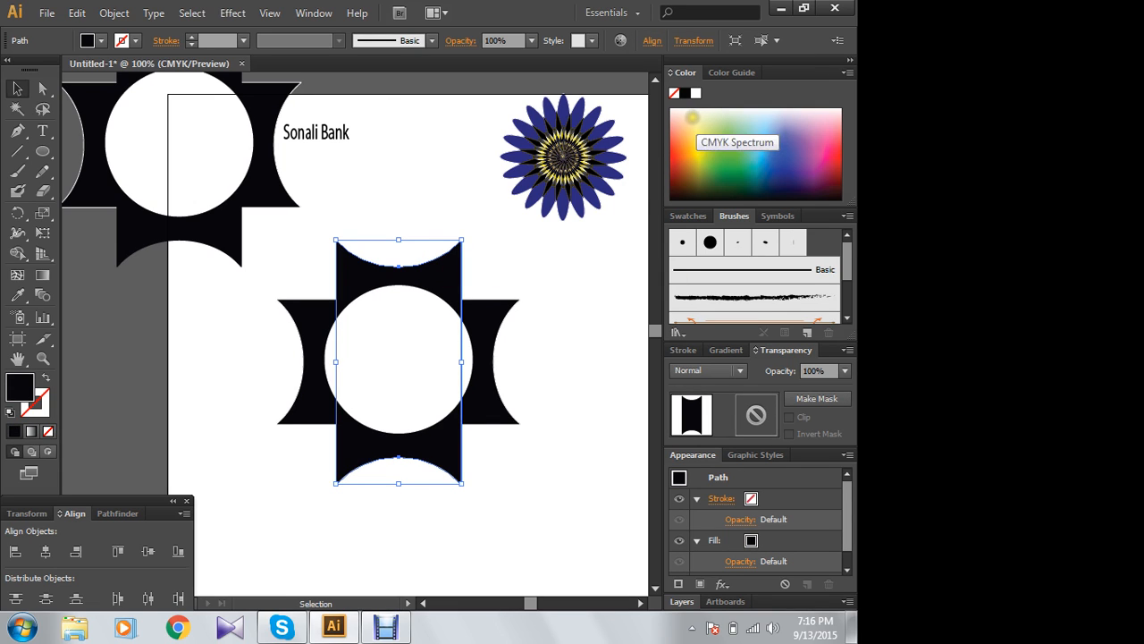
{"action": "left_click", "coordinate": [692, 118]}
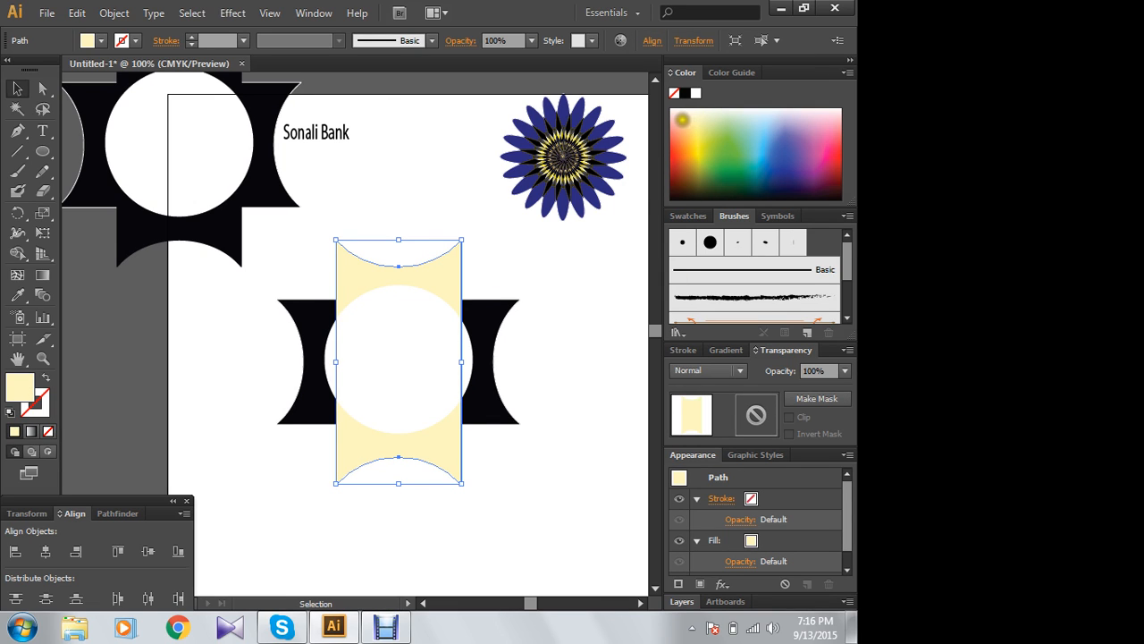
{"action": "left_click", "coordinate": [682, 119]}
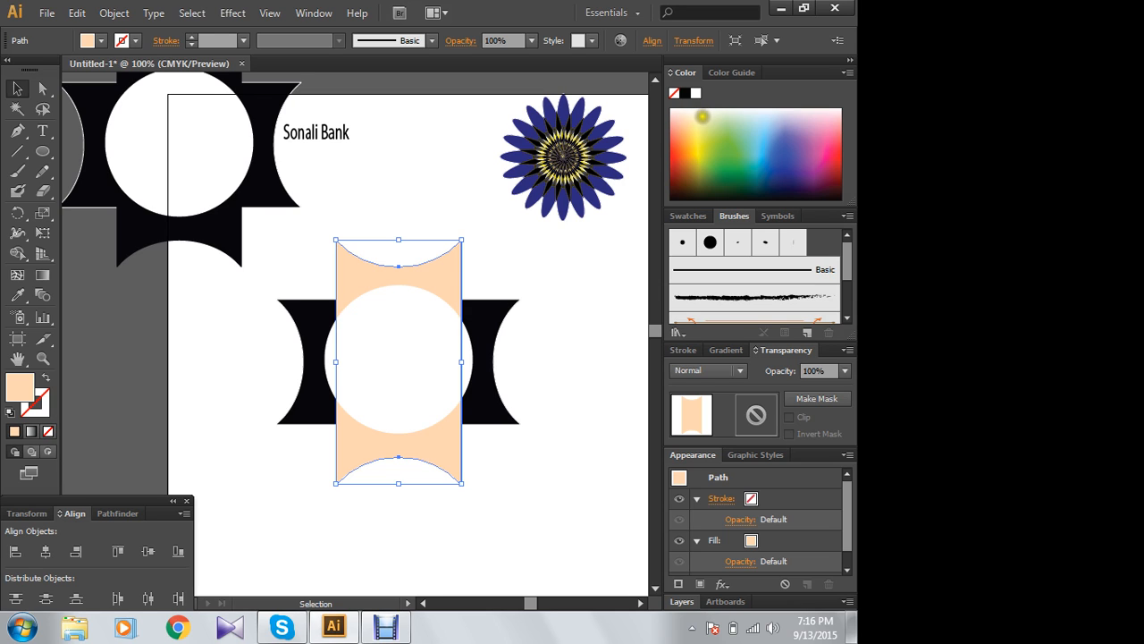
{"action": "left_click", "coordinate": [703, 117]}
{"action": "left_click", "coordinate": [697, 117]}
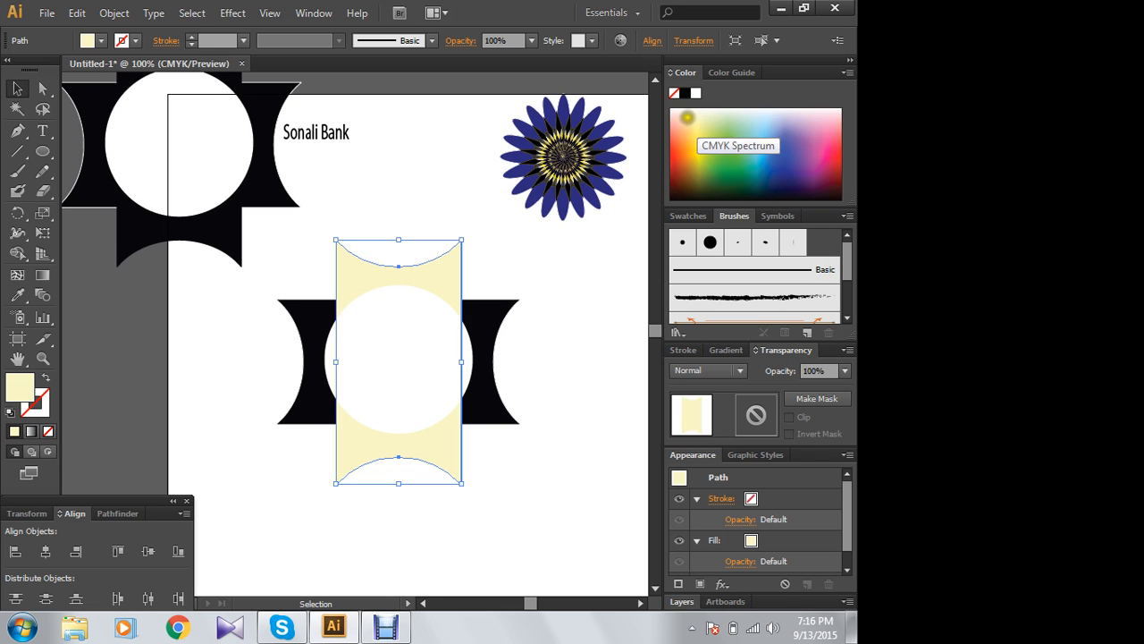
{"action": "left_click", "coordinate": [686, 117]}
- Copy the vertical shape's pale peach fill and no-stroke appearance onto the emblem's horizontal black shape with the Eyedropper
{"action": "left_click", "coordinate": [491, 304]}
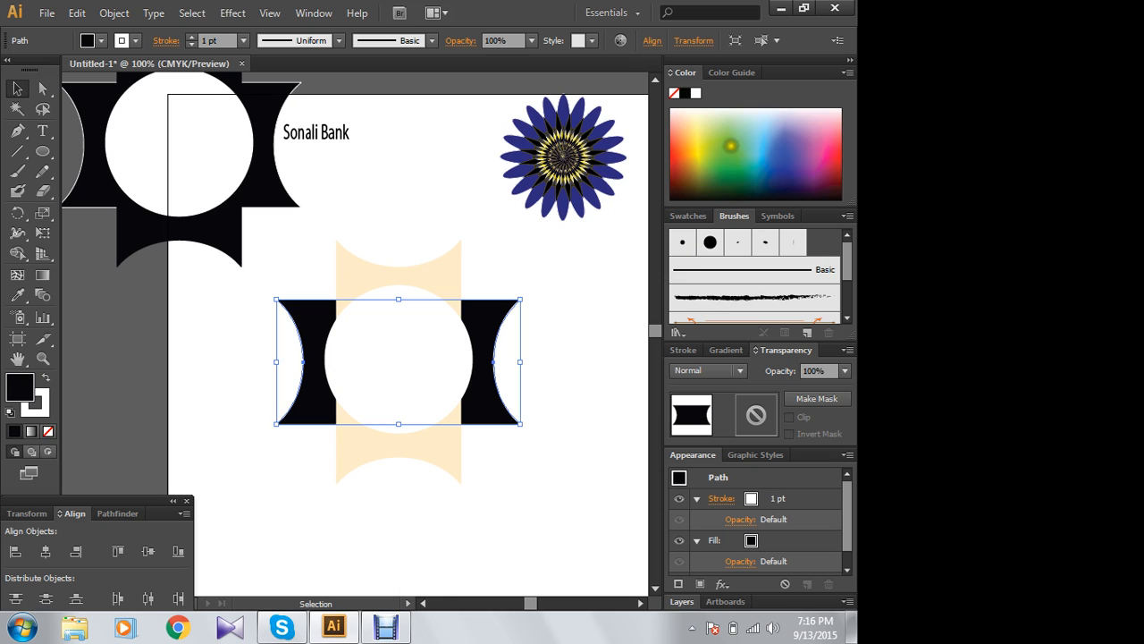
{"action": "left_click", "coordinate": [17, 297]}
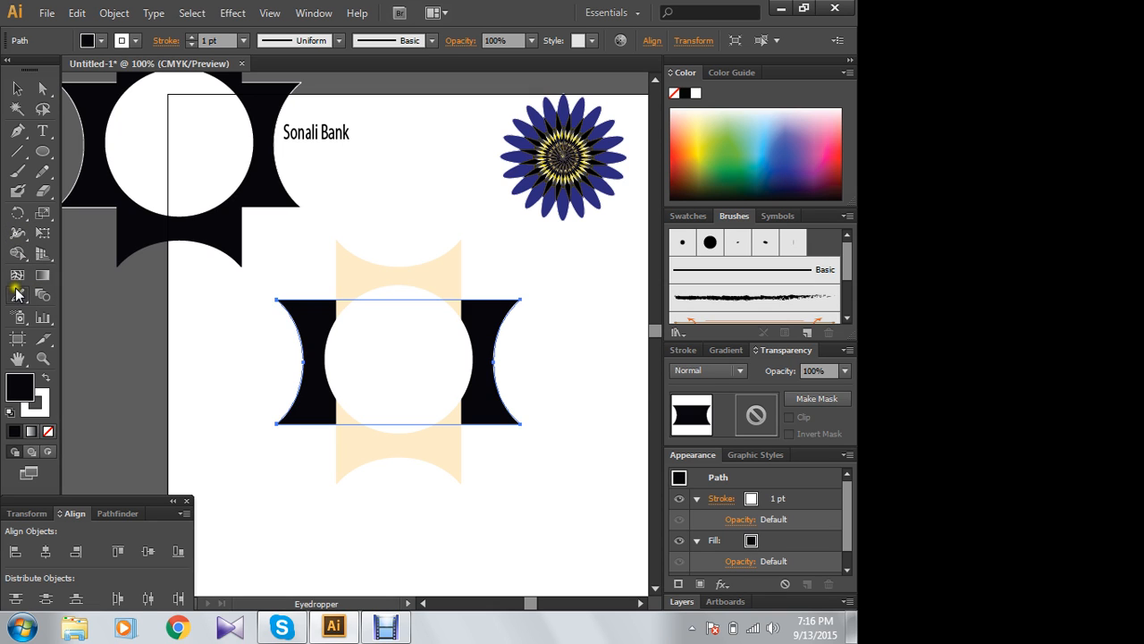
{"action": "left_click", "coordinate": [344, 265]}
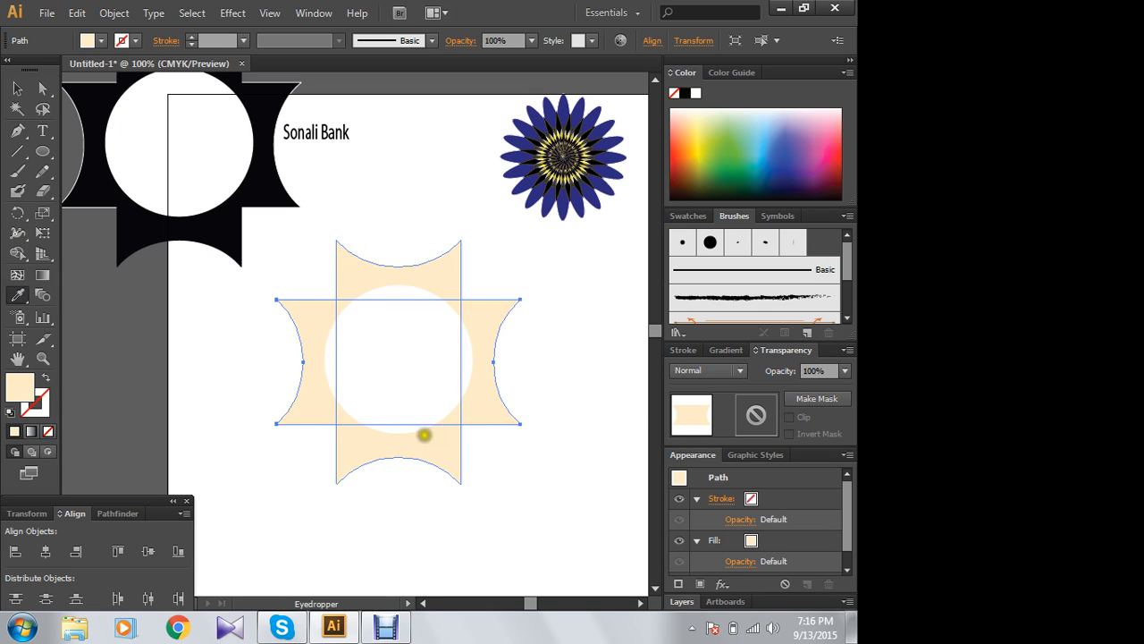
{"action": "left_click", "coordinate": [17, 88]}
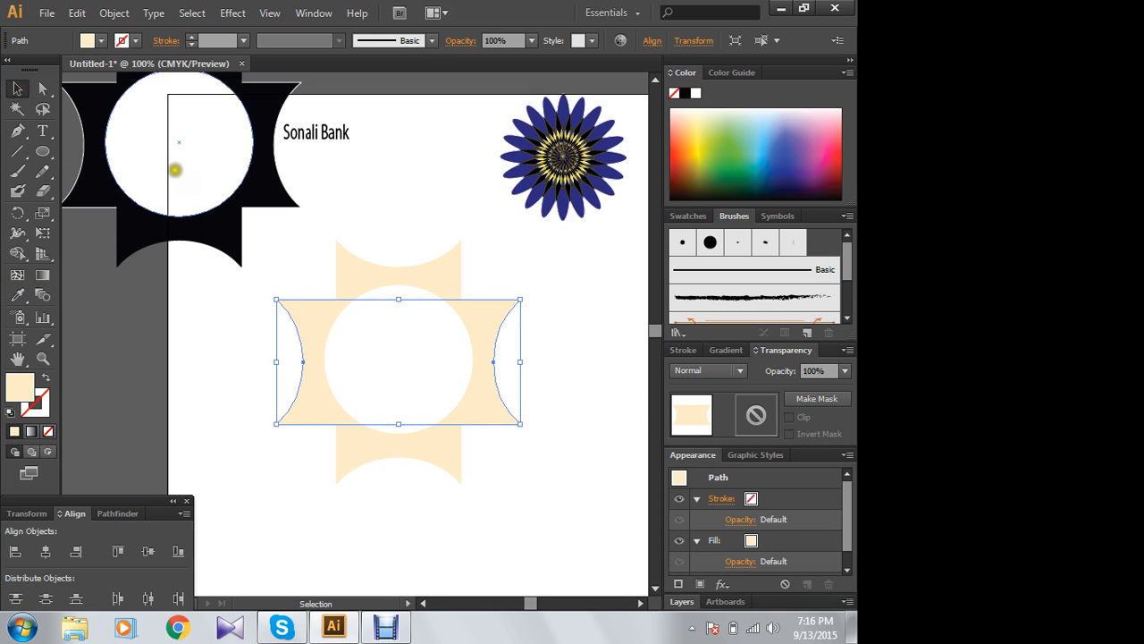
{"action": "left_click", "coordinate": [445, 170]}
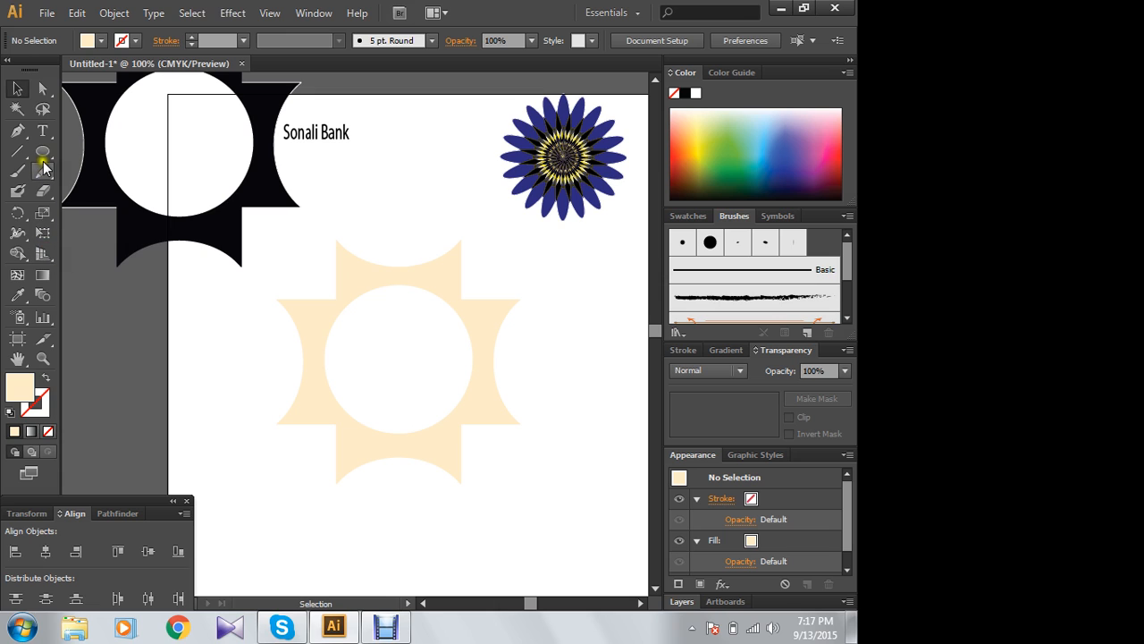
- Draw a four-pointed star about 1.4 in wide between the "Sonali Bank" text and the blue flower
{"action": "left_click_drag", "start_coordinate": [44, 156], "coordinate": [82, 228]}
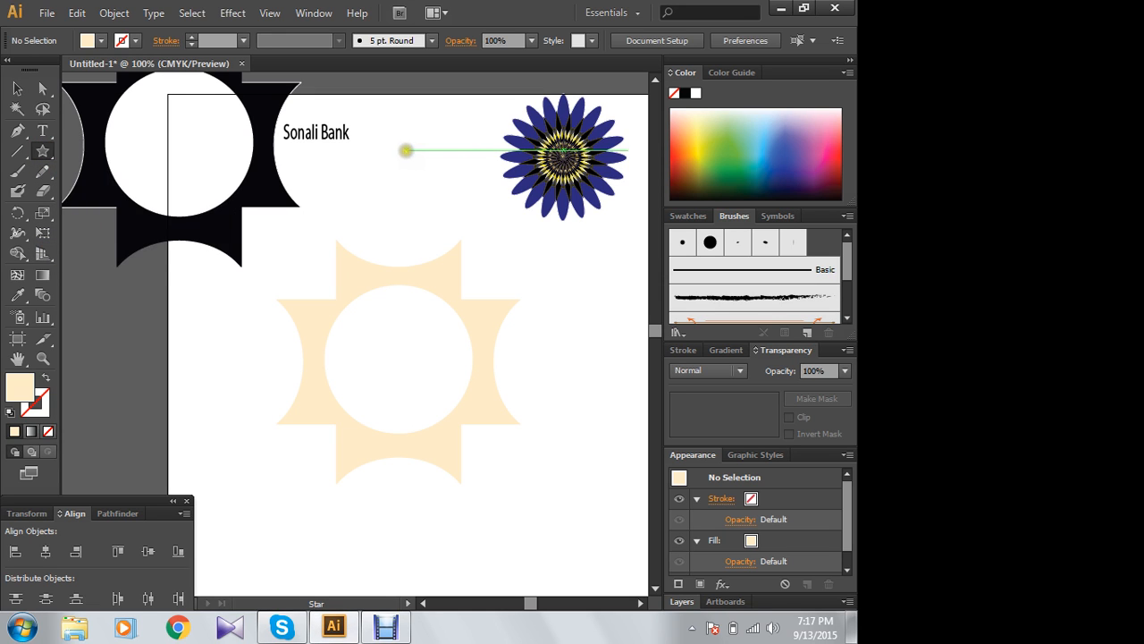
{"action": "left_click", "coordinate": [406, 159]}
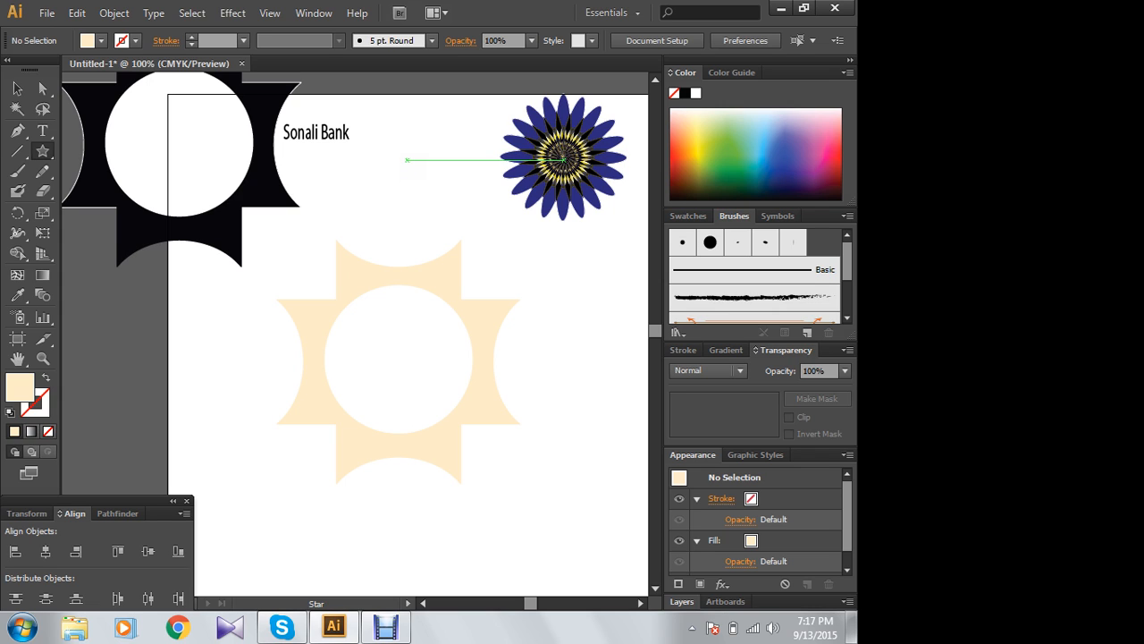
{"action": "left_click_drag", "start_coordinate": [406, 159], "coordinate": [441, 114]}
{"action": "key", "text": "Down"}
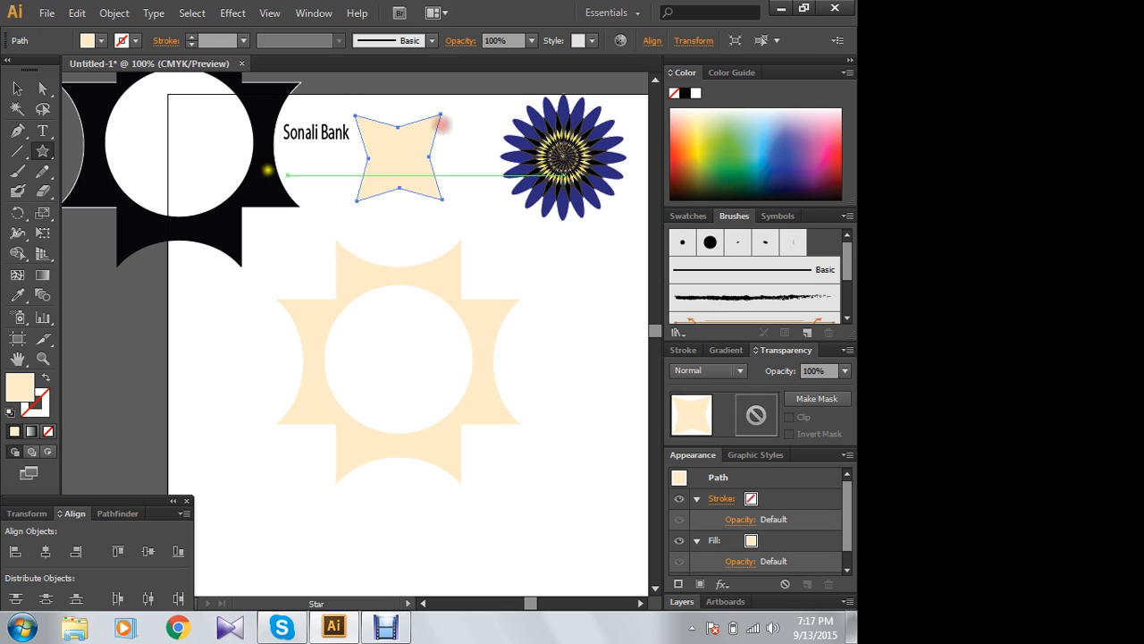
- Show the rulers and place one vertical and one horizontal guide crossing at the small star's centre
{"action": "left_click", "coordinate": [16, 90]}
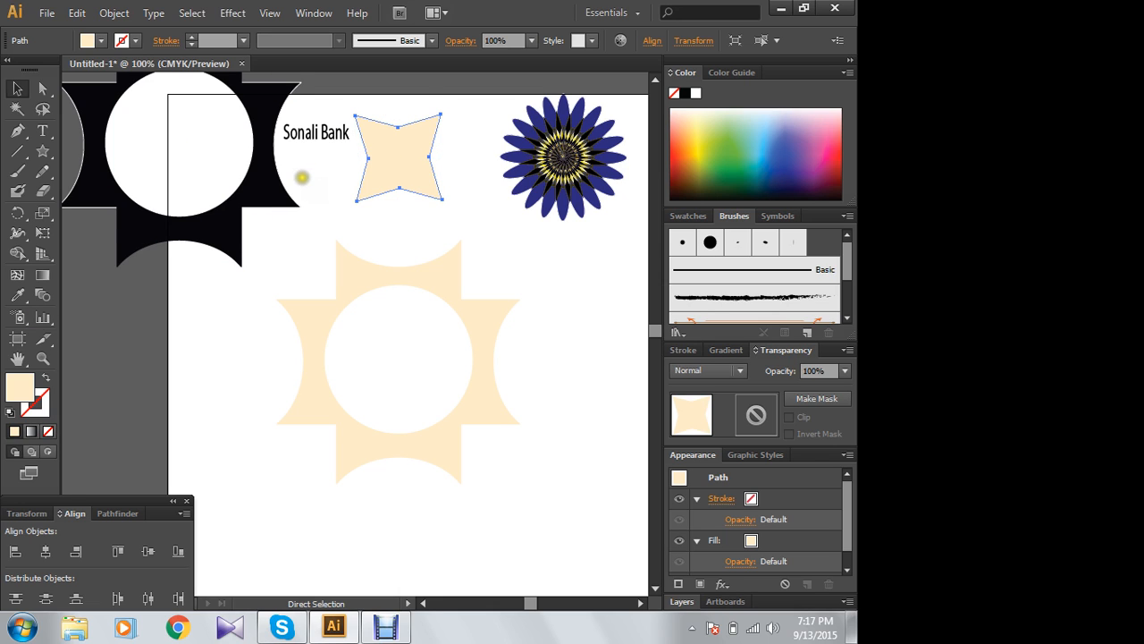
{"action": "key", "text": "ctrl+r"}
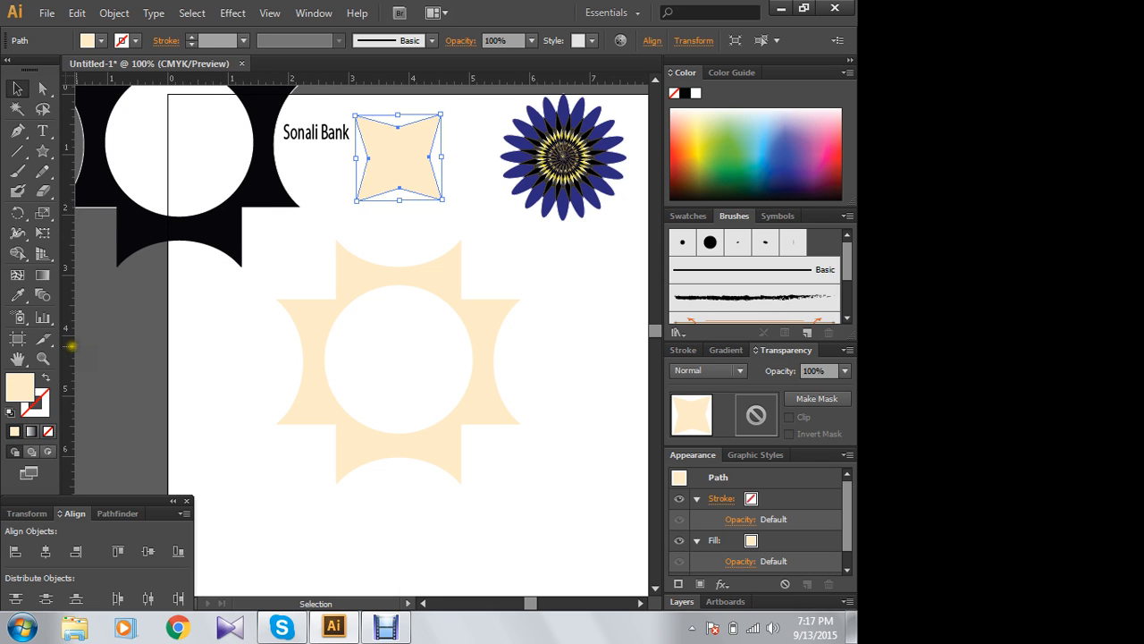
{"action": "left_click_drag", "start_coordinate": [71, 345], "coordinate": [397, 399]}
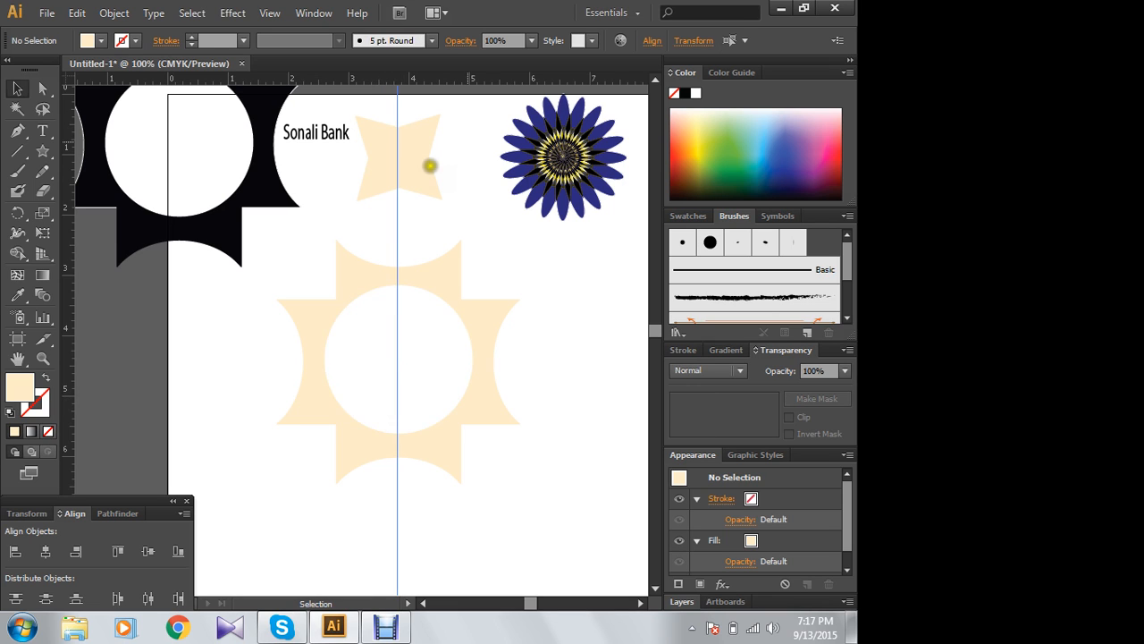
{"action": "left_click", "coordinate": [373, 172]}
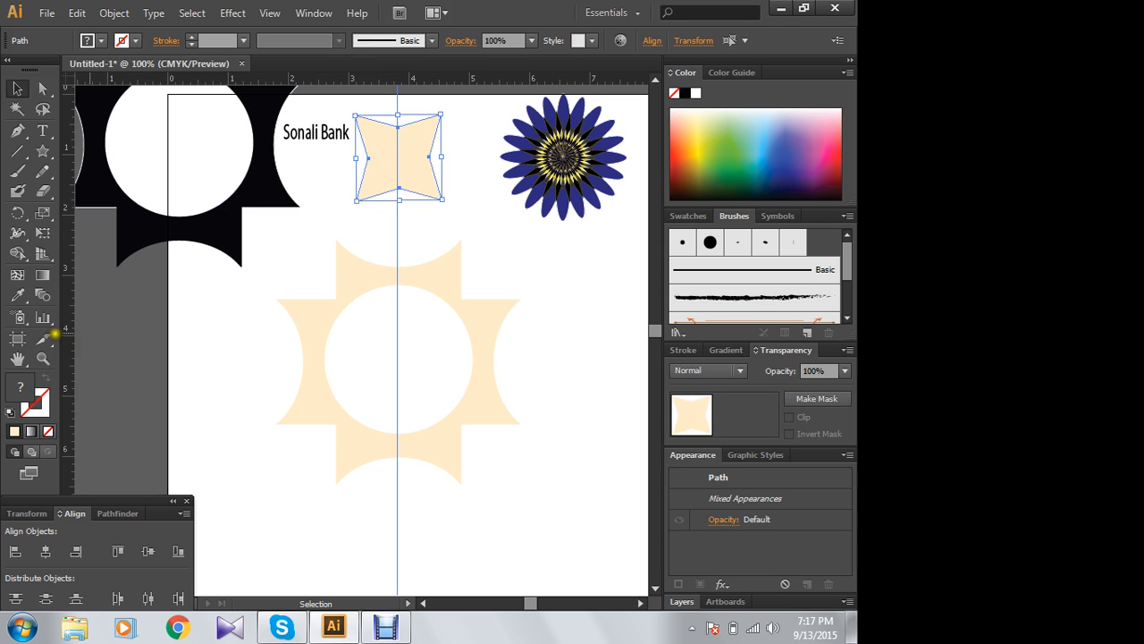
{"action": "left_click_drag", "start_coordinate": [382, 83], "coordinate": [403, 156]}
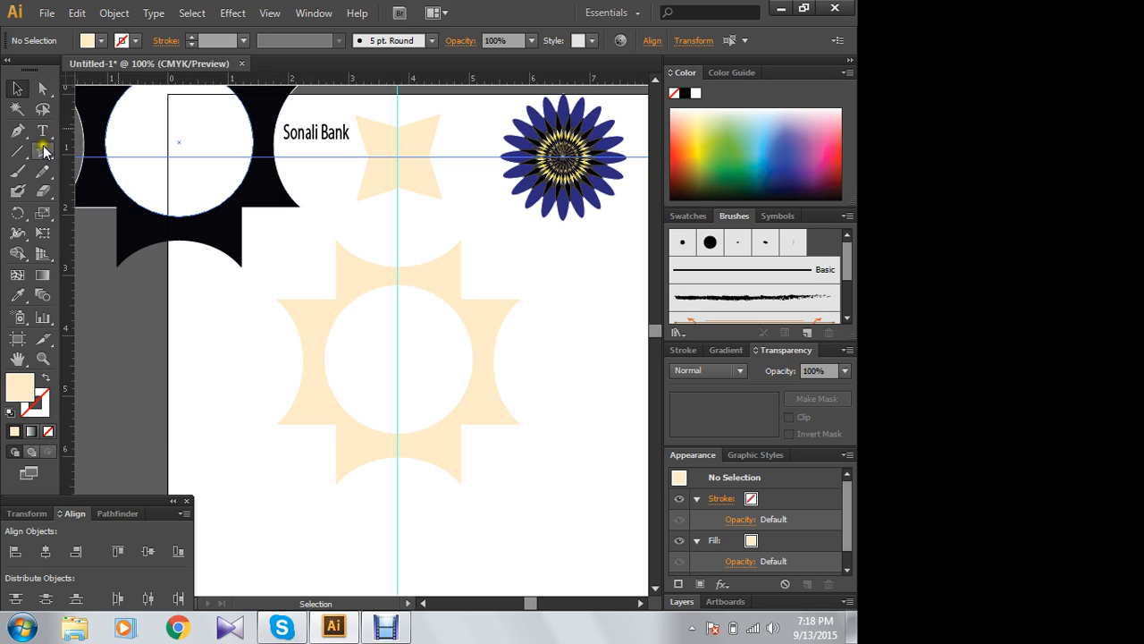
{"action": "left_click", "coordinate": [42, 90]}
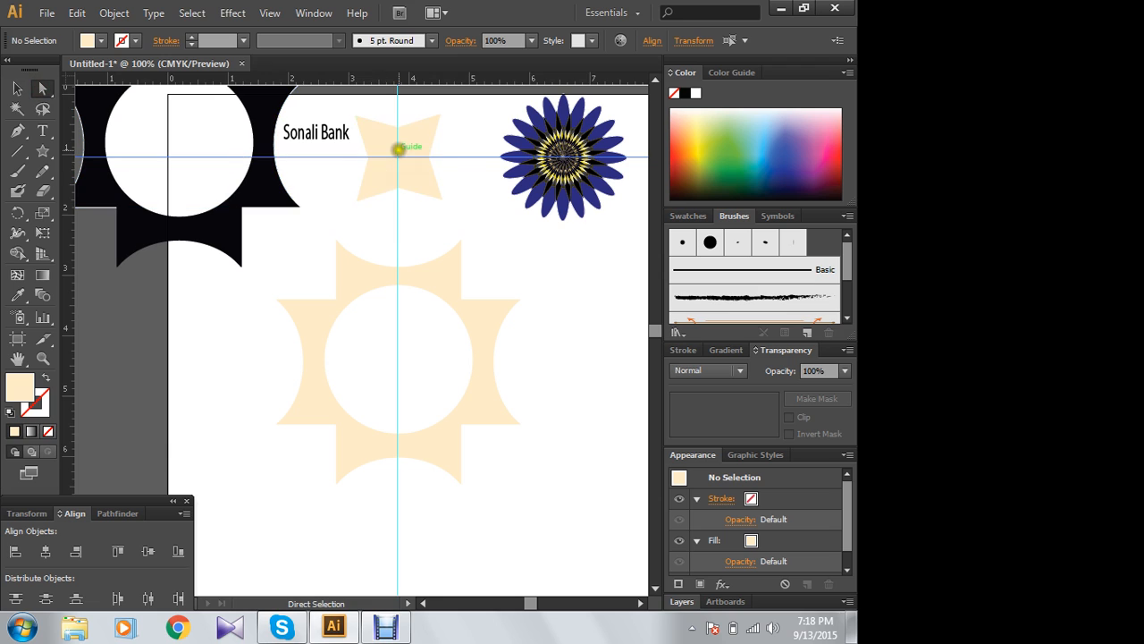
{"action": "left_click_drag", "start_coordinate": [397, 124], "coordinate": [396, 139]}
{"action": "key", "text": "ctrl+z"}
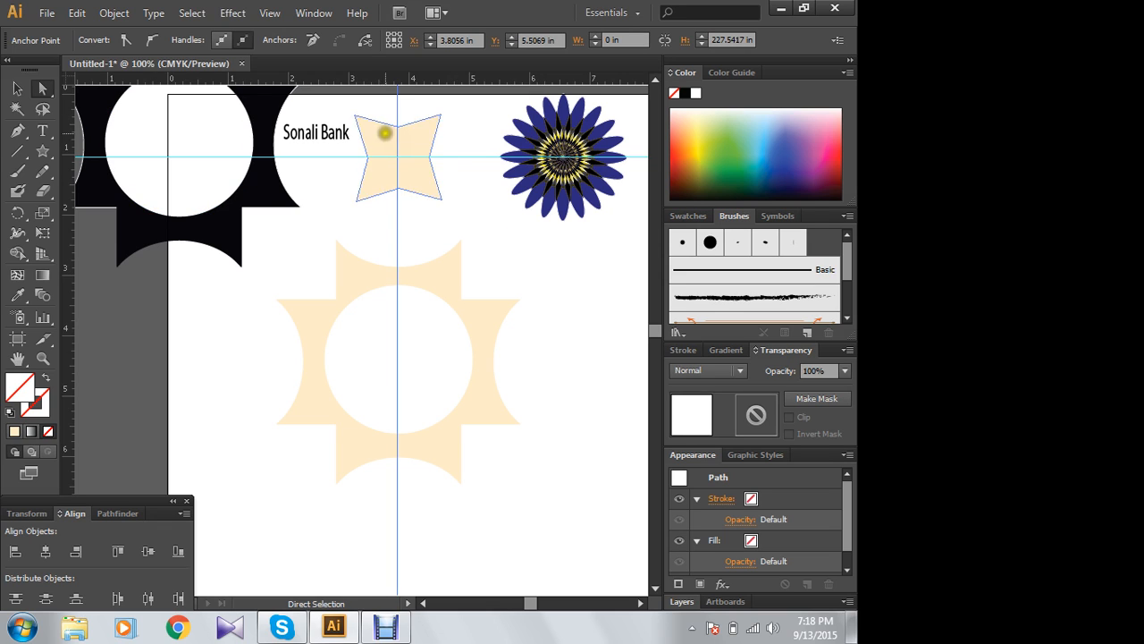
{"action": "left_click", "coordinate": [402, 139]}
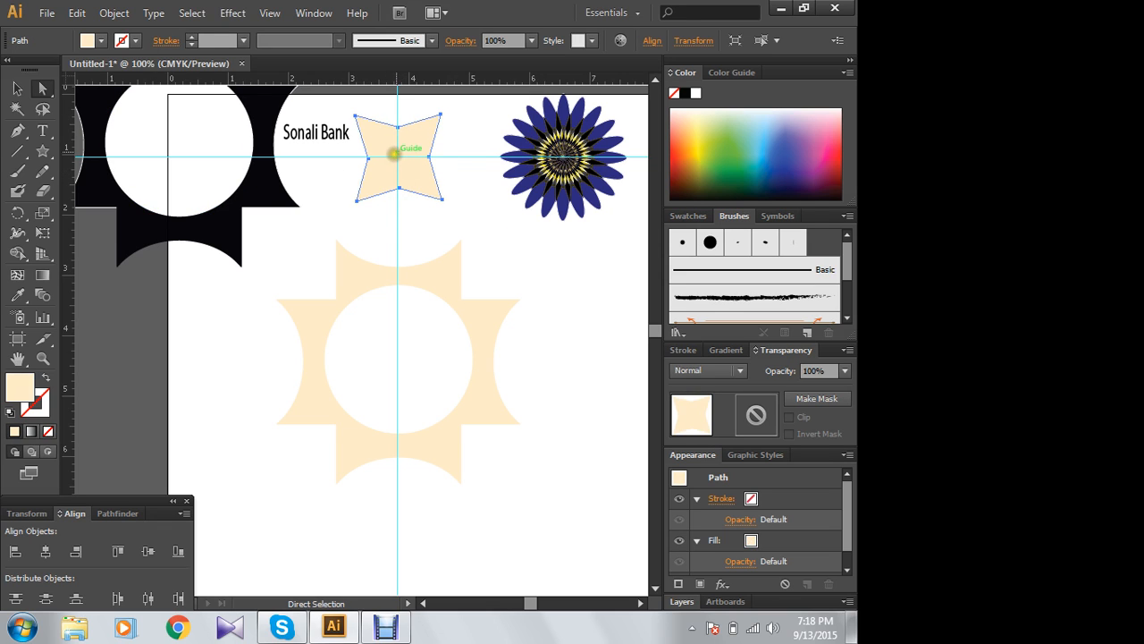
{"action": "left_click_drag", "start_coordinate": [396, 127], "coordinate": [395, 128]}
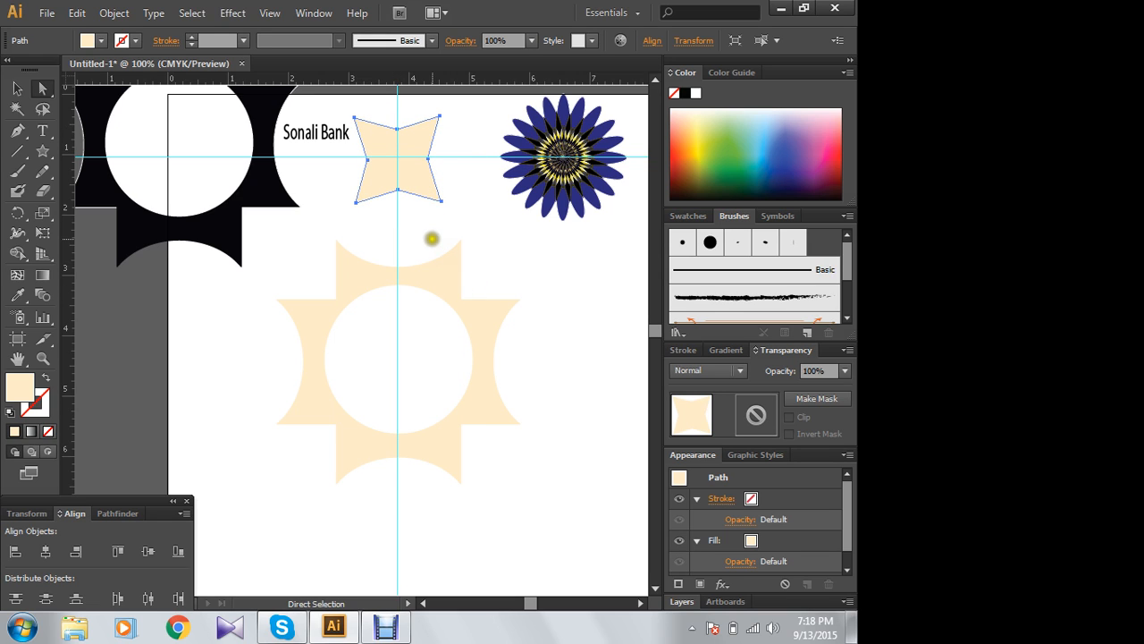
{"action": "key", "text": "ctrl+z"}
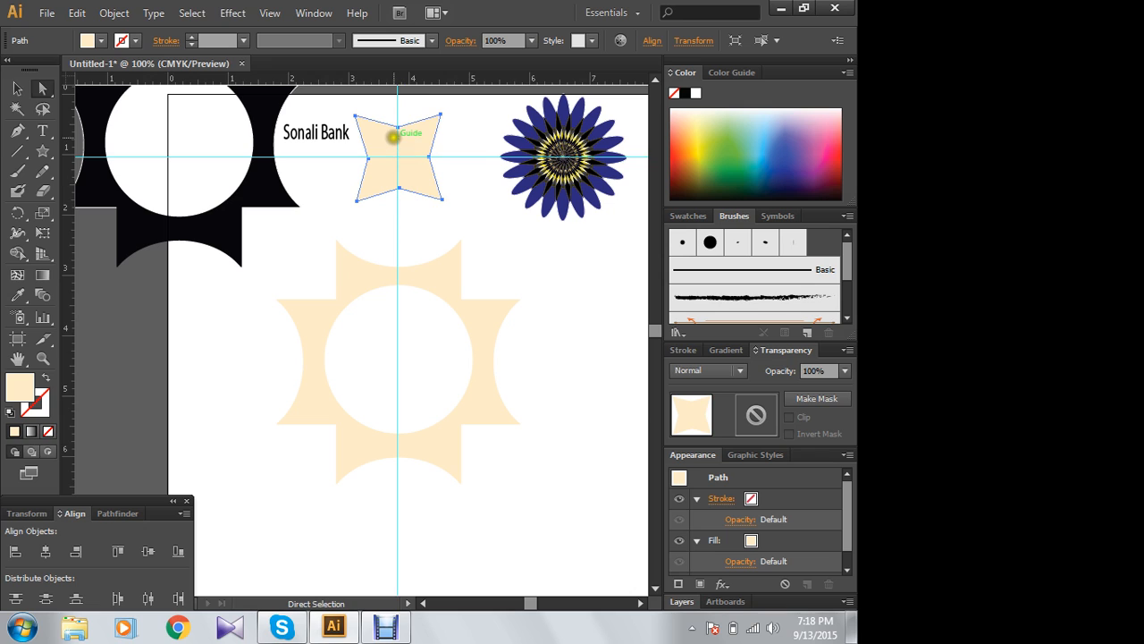
- Pull the small star's four inner anchor points in close to the guides' intersection, shaping it into a slender X
{"action": "mouse_move", "coordinate": [397, 127]}
{"action": "left_mouse_down"}
{"action": "mouse_move", "coordinate": [394, 143]}
{"action": "mouse_move", "coordinate": [375, 134]}
{"action": "mouse_move", "coordinate": [397, 147]}
{"action": "left_mouse_up"}
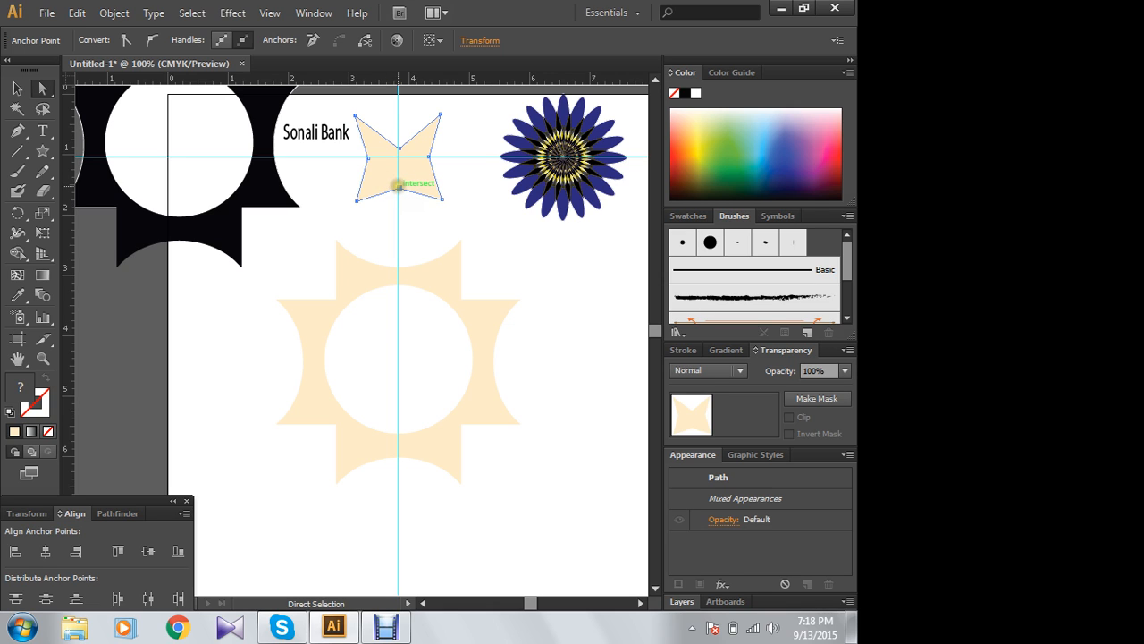
{"action": "left_click_drag", "start_coordinate": [398, 186], "coordinate": [397, 166]}
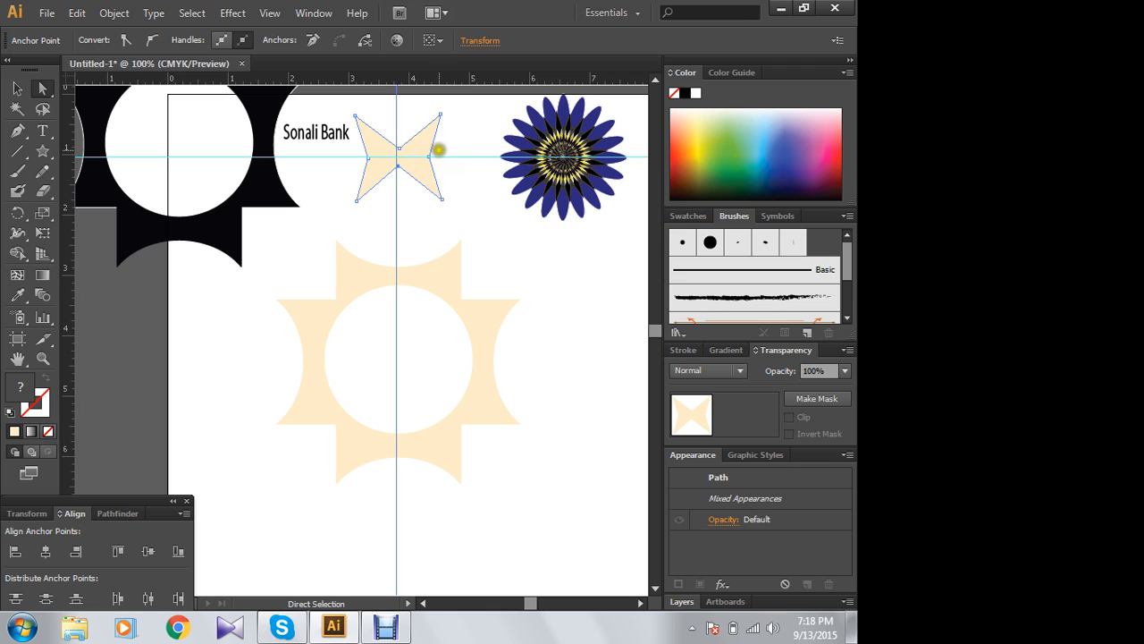
{"action": "mouse_move", "coordinate": [424, 155]}
{"action": "left_mouse_down"}
{"action": "mouse_move", "coordinate": [367, 158]}
{"action": "mouse_move", "coordinate": [397, 157]}
{"action": "left_mouse_up"}
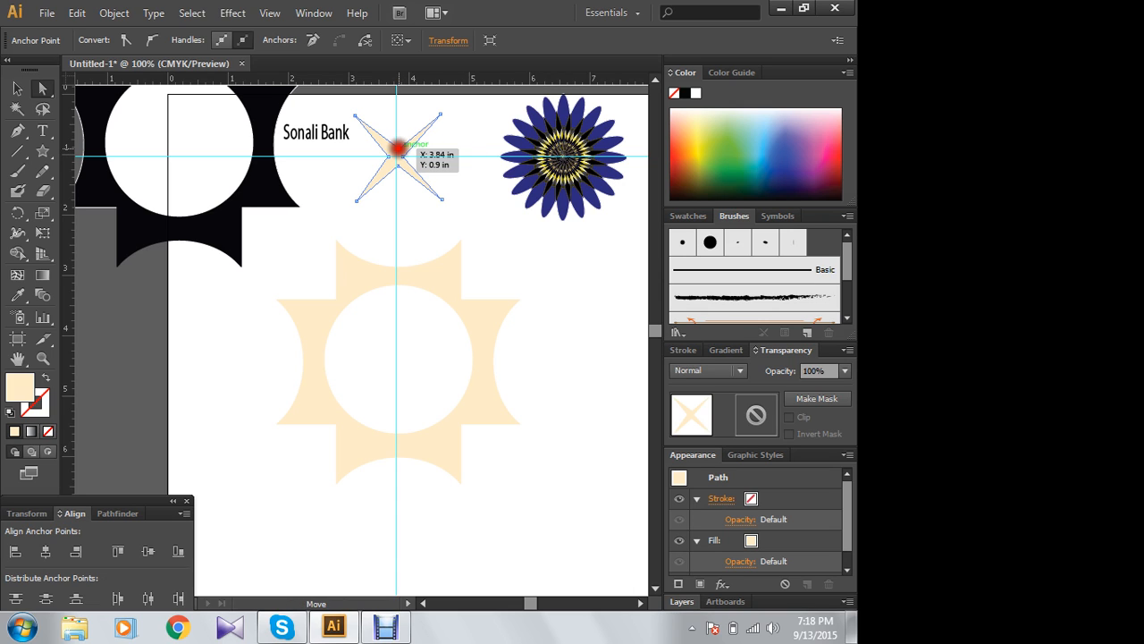
{"action": "left_click_drag", "start_coordinate": [396, 148], "coordinate": [411, 165]}
{"action": "key", "text": "ctrl+z"}
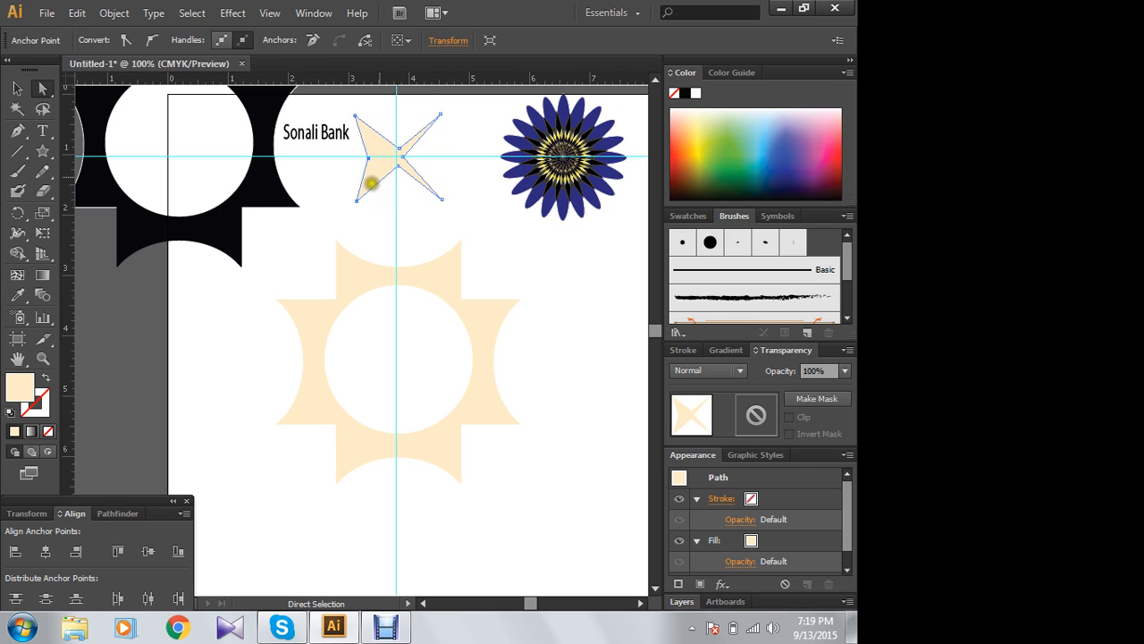
{"action": "left_click_drag", "start_coordinate": [388, 157], "coordinate": [368, 159]}
{"action": "left_click_drag", "start_coordinate": [367, 158], "coordinate": [390, 158]}
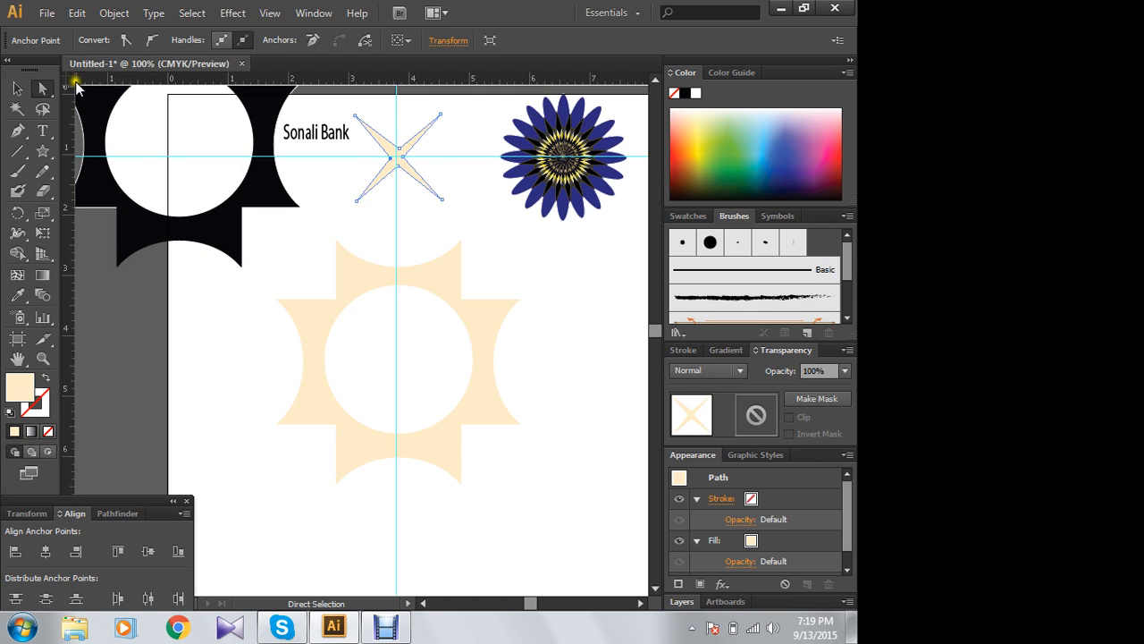
{"action": "left_click", "coordinate": [11, 90]}
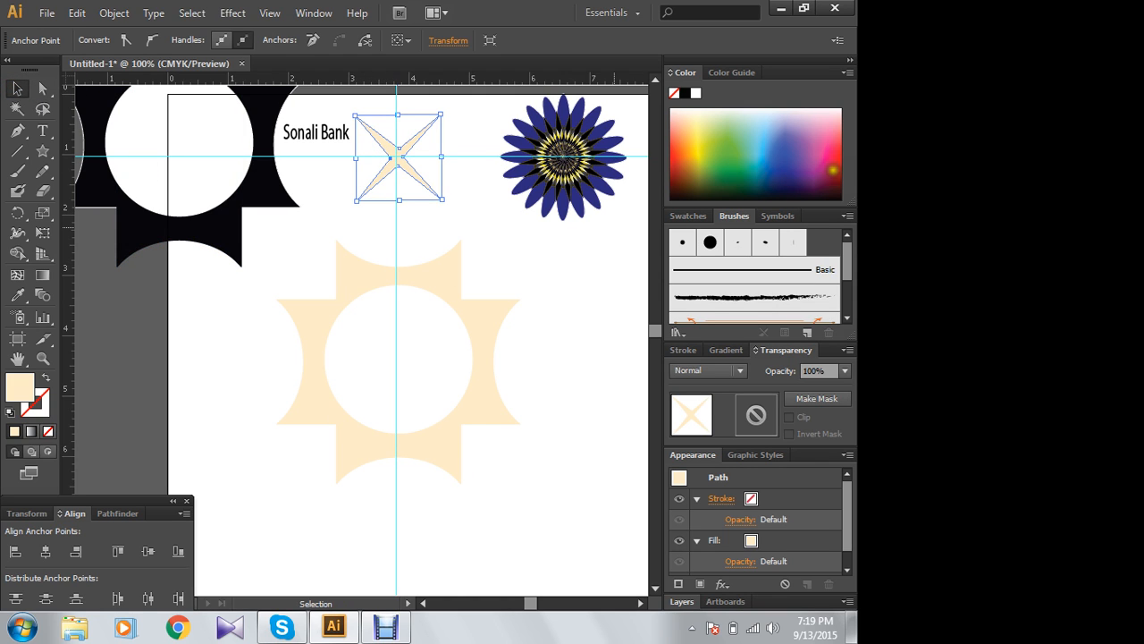
- Fill the slender four-pointed star with dark red and move it into the emblem's white central circle
{"action": "left_click", "coordinate": [834, 169]}
{"action": "left_click", "coordinate": [517, 213]}
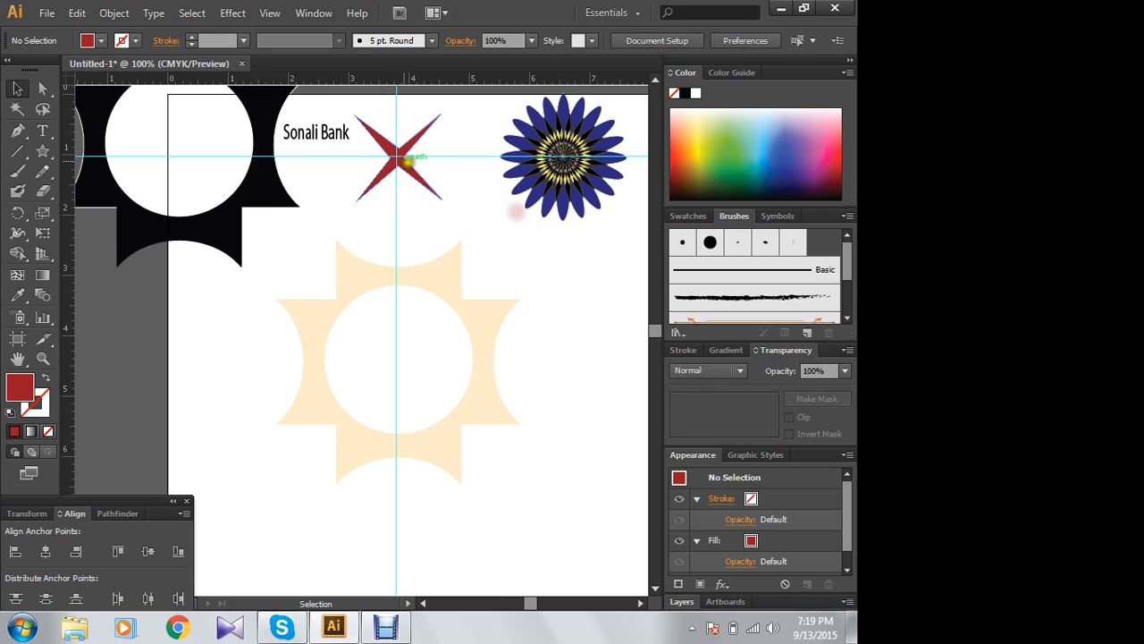
{"action": "left_click_drag", "start_coordinate": [394, 157], "coordinate": [397, 351]}
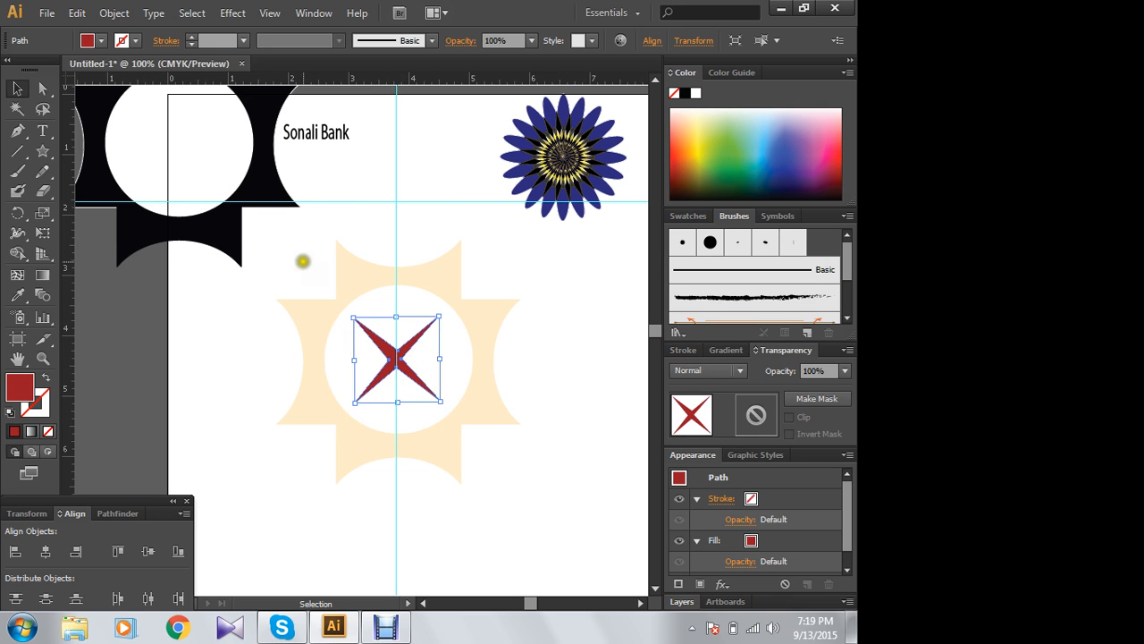
- Align the star and the emblem's shapes together on their horizontal centres
{"action": "left_click_drag", "start_coordinate": [303, 262], "coordinate": [506, 455]}
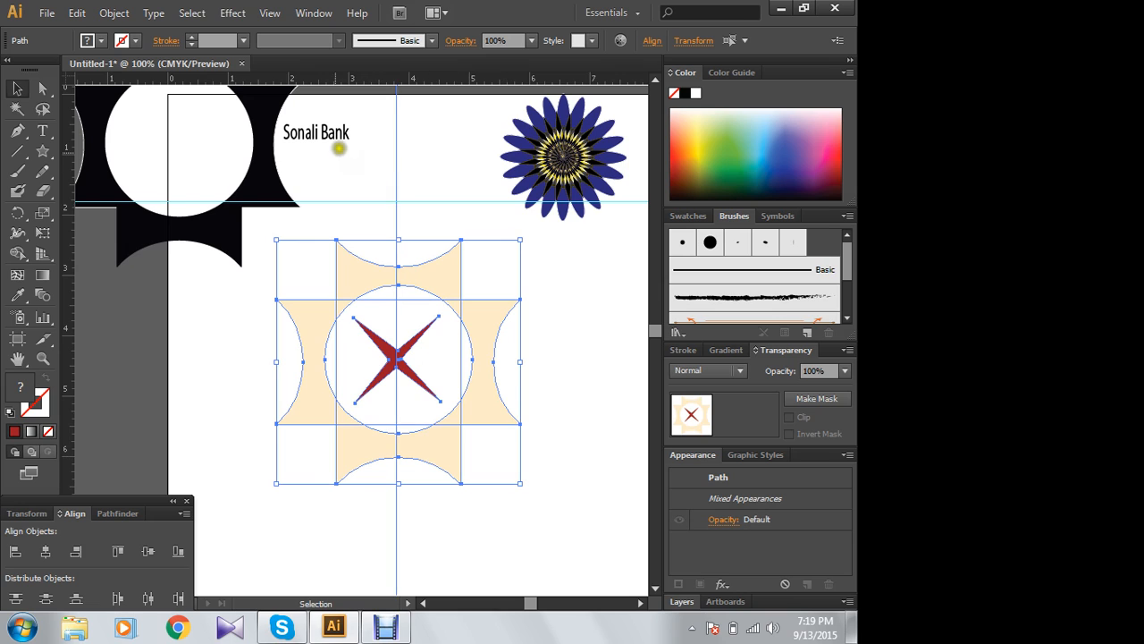
{"action": "left_click", "coordinate": [46, 551]}
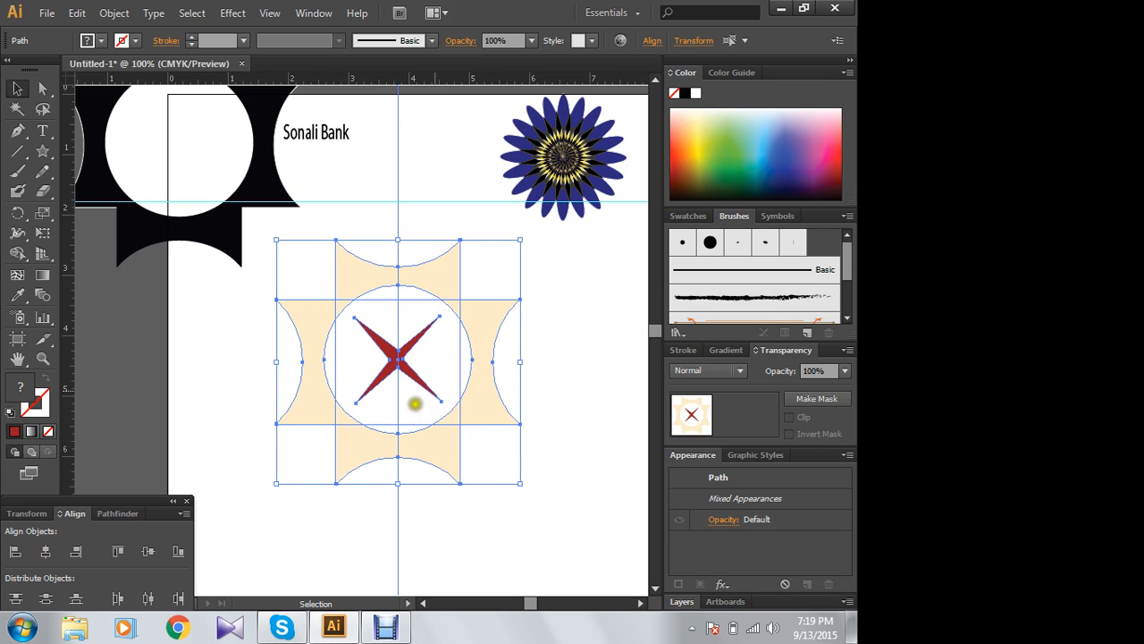
{"action": "left_click", "coordinate": [605, 288]}
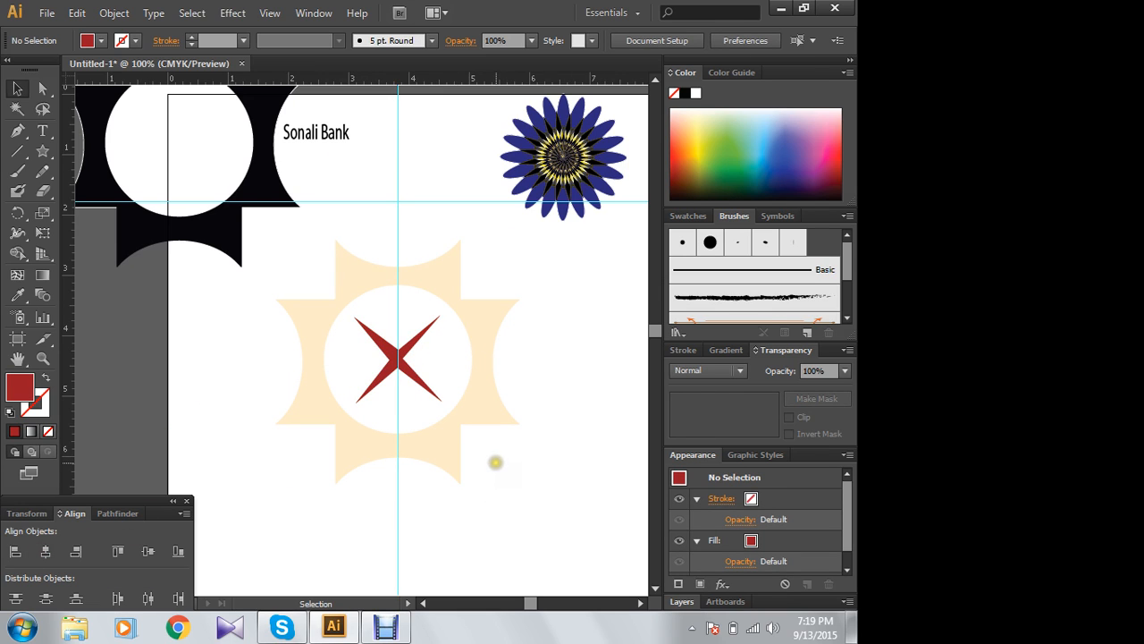
- Draw a dark red dot about 0.2 in wide and place one copy in each of the four gaps between the star's arms
{"action": "left_click_drag", "start_coordinate": [44, 154], "coordinate": [101, 191]}
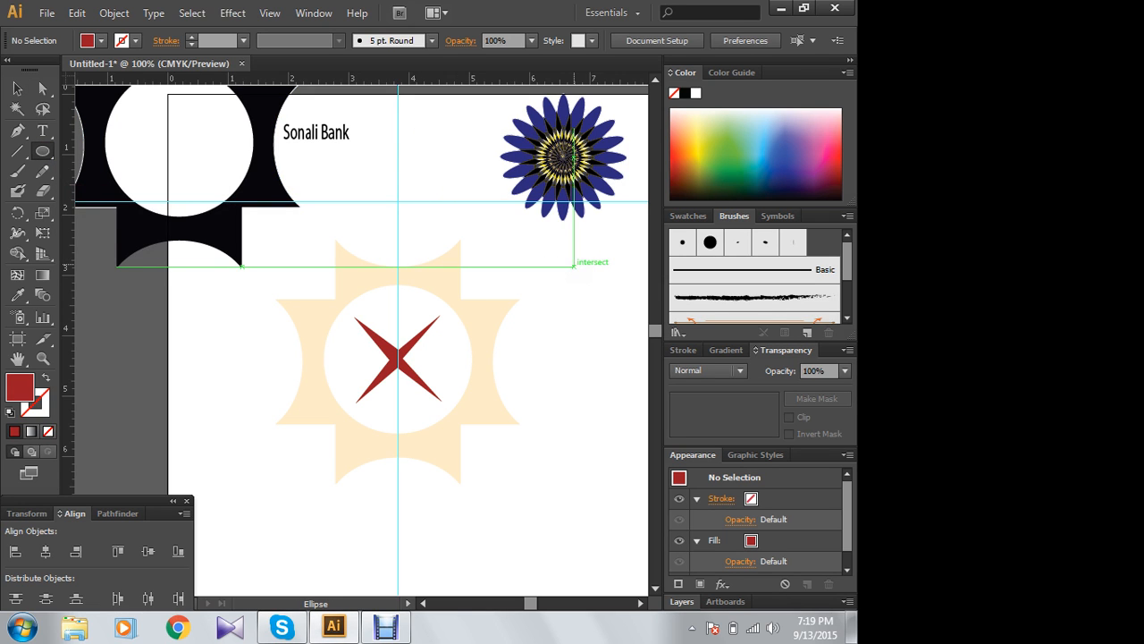
{"action": "left_click_drag", "start_coordinate": [573, 265], "coordinate": [583, 274]}
{"action": "left_click", "coordinate": [15, 87]}
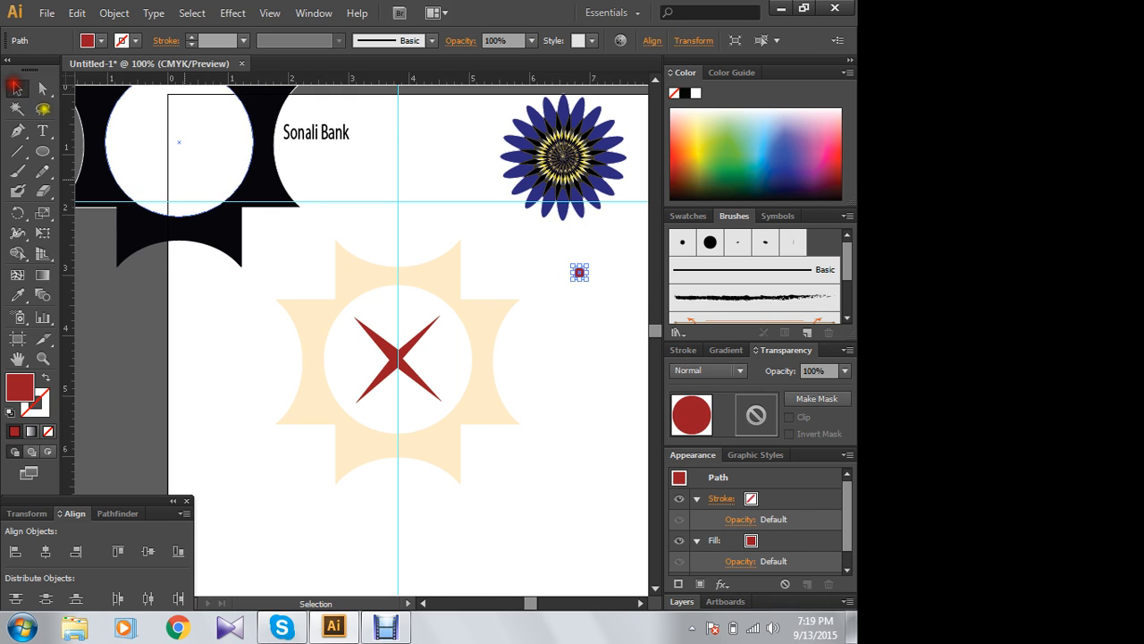
{"action": "left_click_drag", "start_coordinate": [456, 309], "coordinate": [370, 363]}
{"action": "left_click", "coordinate": [438, 197]}
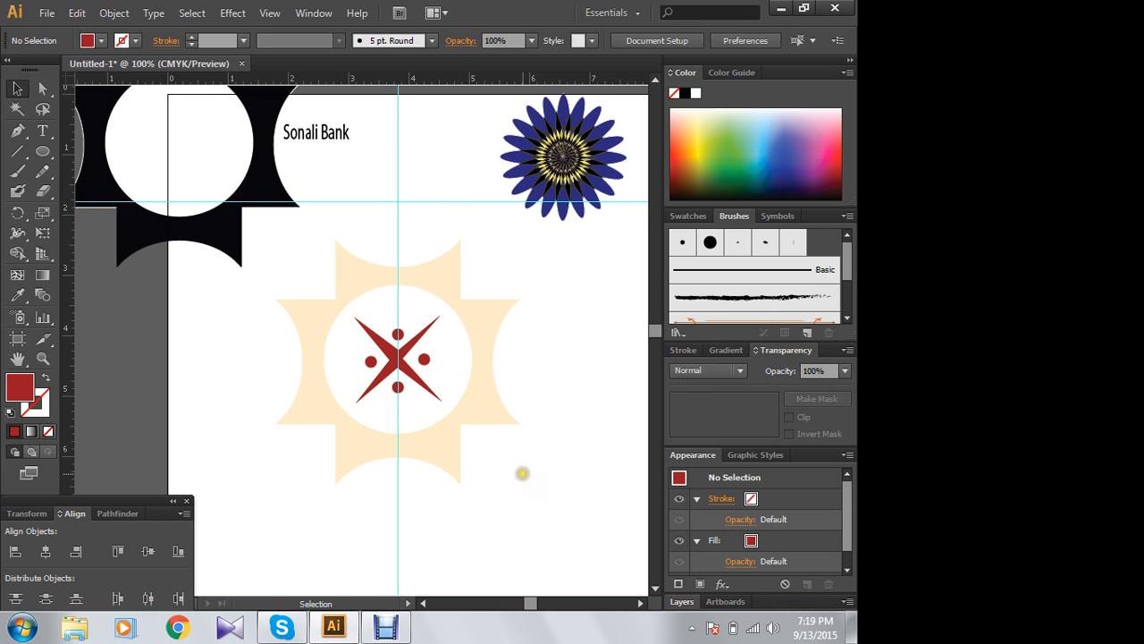
- Move the black emblem group to the area below and to the right of the peach emblem
{"action": "left_click", "coordinate": [479, 404]}
{"action": "left_click", "coordinate": [445, 272]}
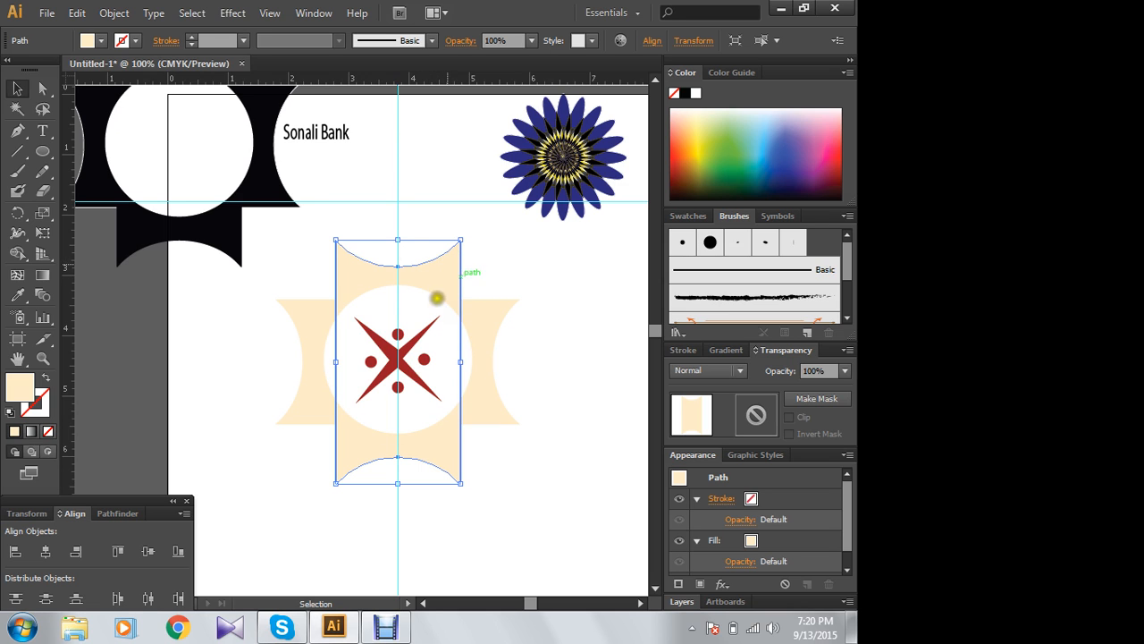
{"action": "left_click", "coordinate": [236, 160]}
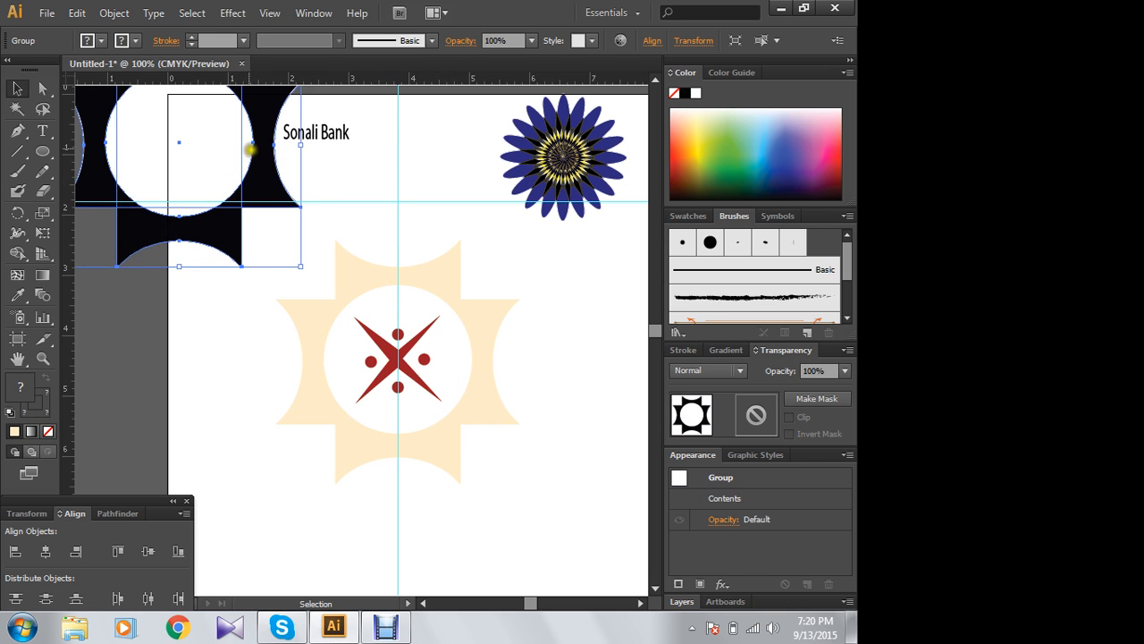
{"action": "left_click_drag", "start_coordinate": [195, 126], "coordinate": [604, 483]}
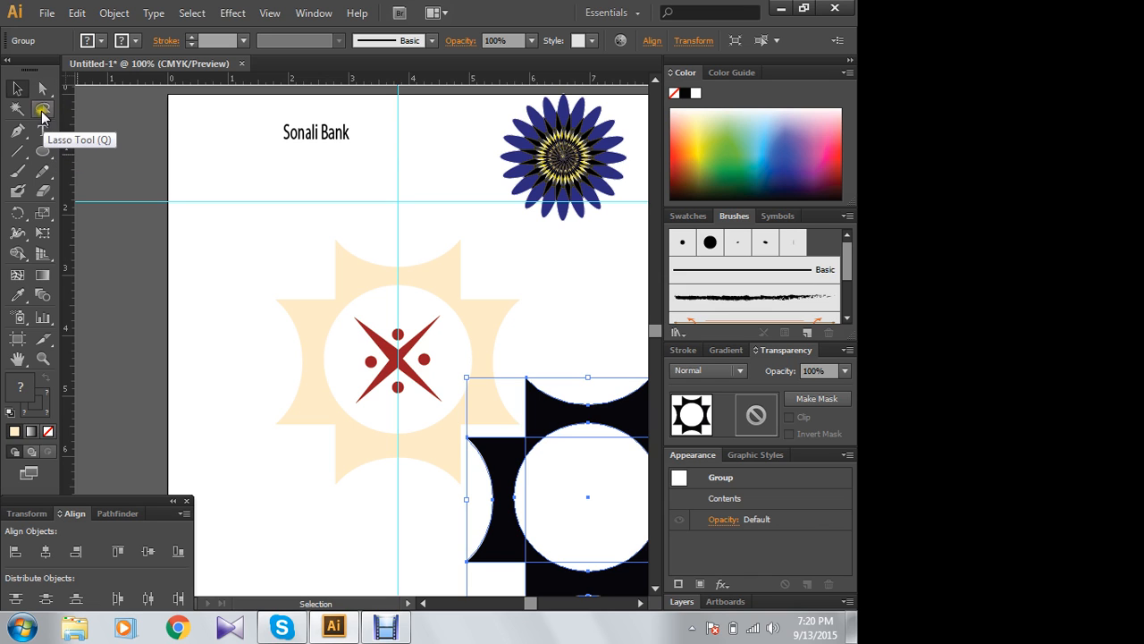
- Draw a rectangle about 2.1 in by 1.4 in below the "Sonali Bank" text and fill it with red
{"action": "left_click_drag", "start_coordinate": [43, 150], "coordinate": [96, 152]}
{"action": "left_click_drag", "start_coordinate": [201, 163], "coordinate": [329, 245]}
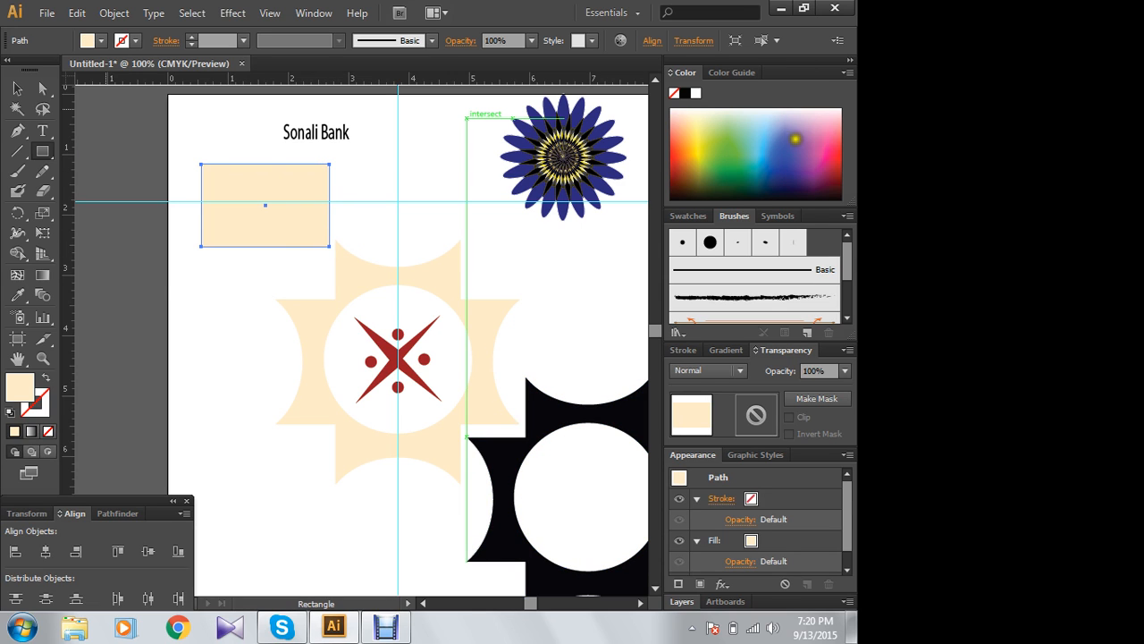
{"action": "left_click", "coordinate": [835, 166]}
{"action": "left_click", "coordinate": [16, 88]}
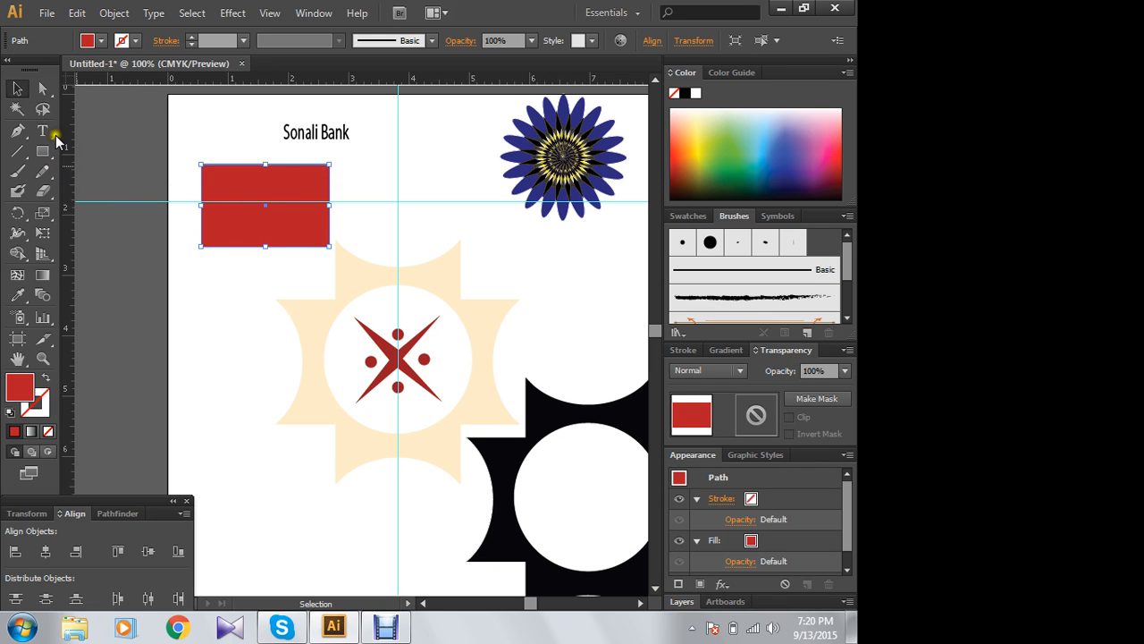
- Reshape the red rectangle into a trapezoid by pulling both upper corners inward and down and the lower right corner inward
{"action": "left_click", "coordinate": [42, 88]}
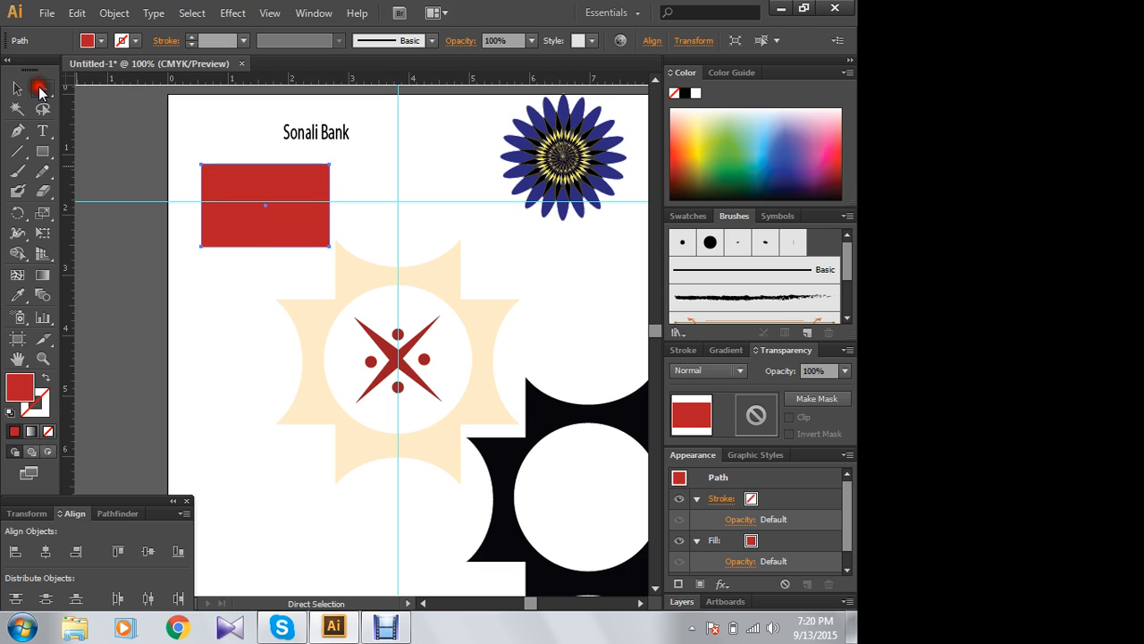
{"action": "left_click_drag", "start_coordinate": [328, 163], "coordinate": [295, 188]}
{"action": "left_click", "coordinate": [328, 166]}
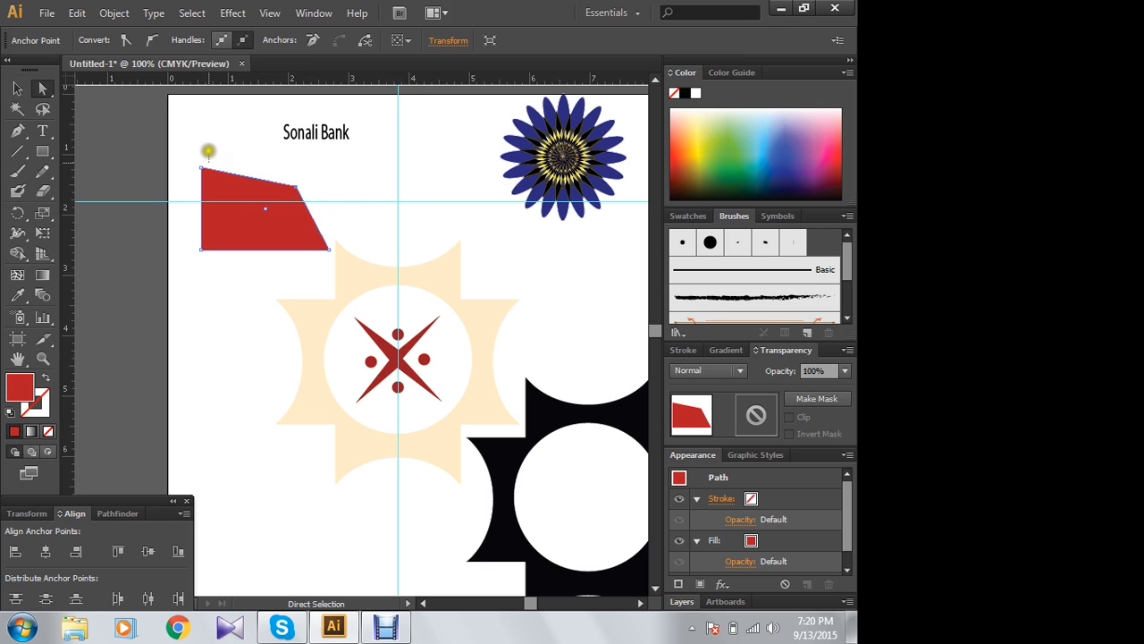
{"action": "left_click_drag", "start_coordinate": [209, 150], "coordinate": [221, 186]}
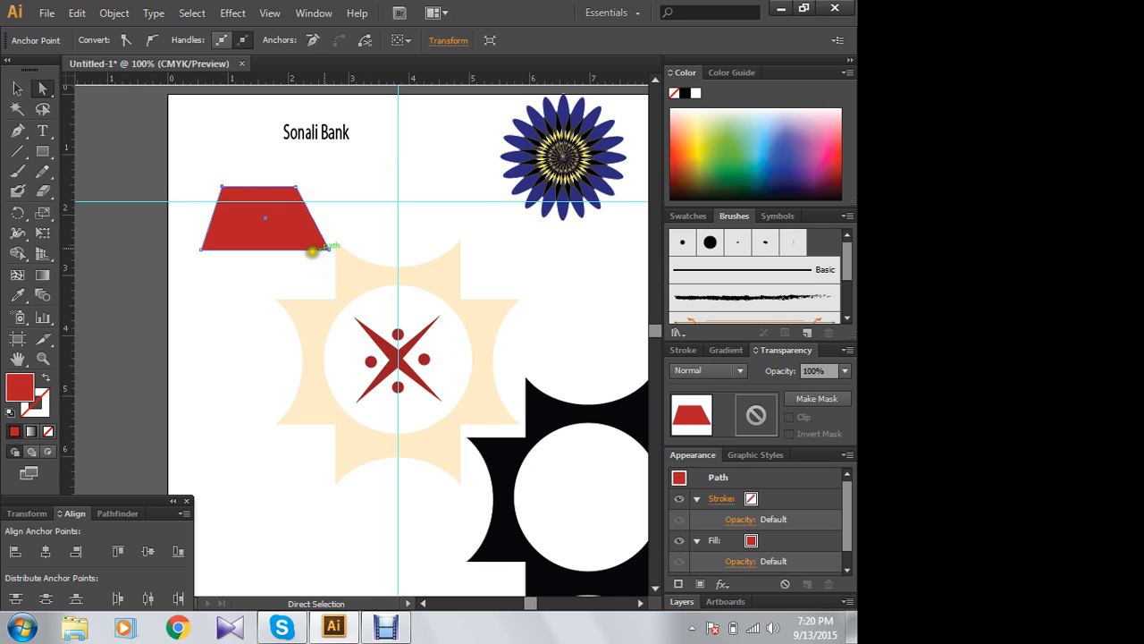
{"action": "left_click_drag", "start_coordinate": [329, 249], "coordinate": [309, 249]}
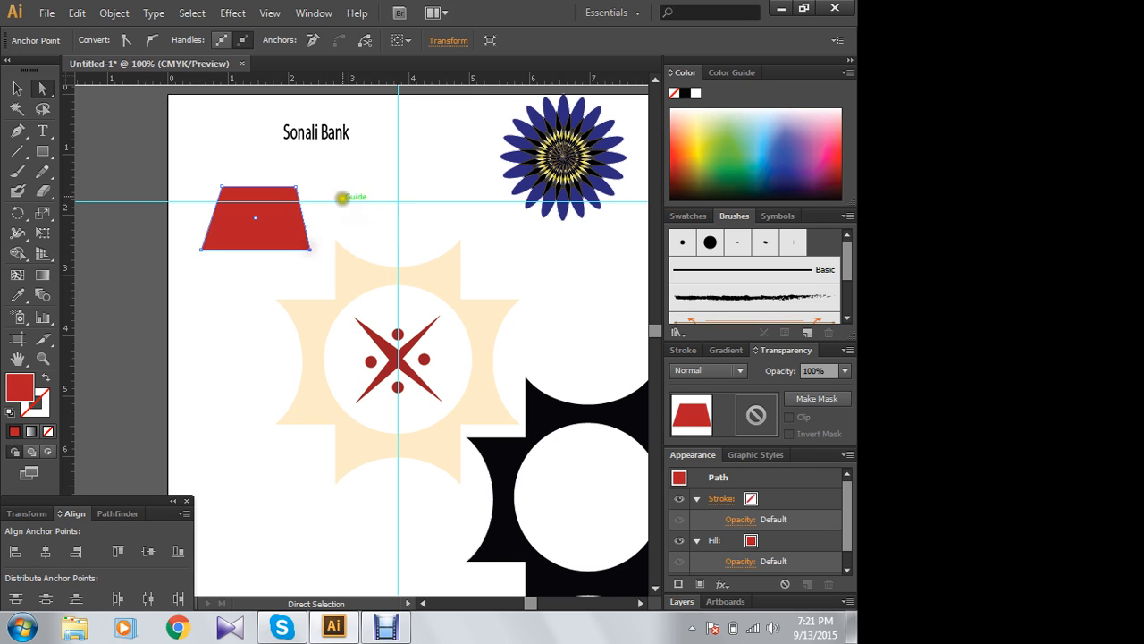
{"action": "left_click", "coordinate": [278, 257]}
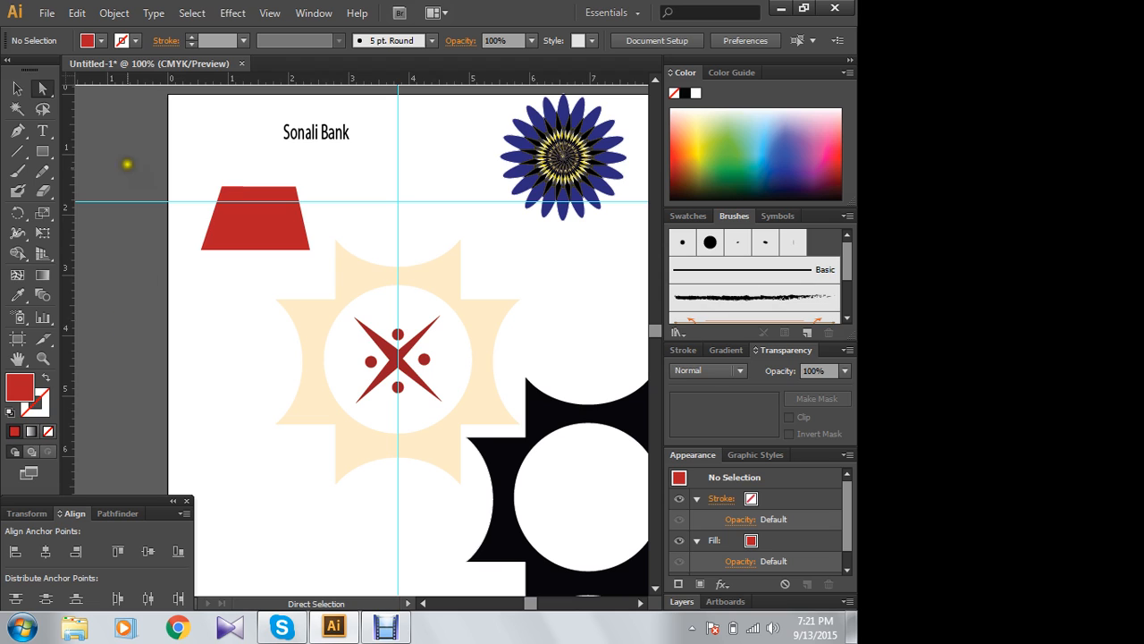
- Move the red trapezoid up to the artboard's upper edge, overlapping the start of the "Sonali Bank" text
{"action": "left_click", "coordinate": [27, 89]}
{"action": "left_click", "coordinate": [18, 89]}
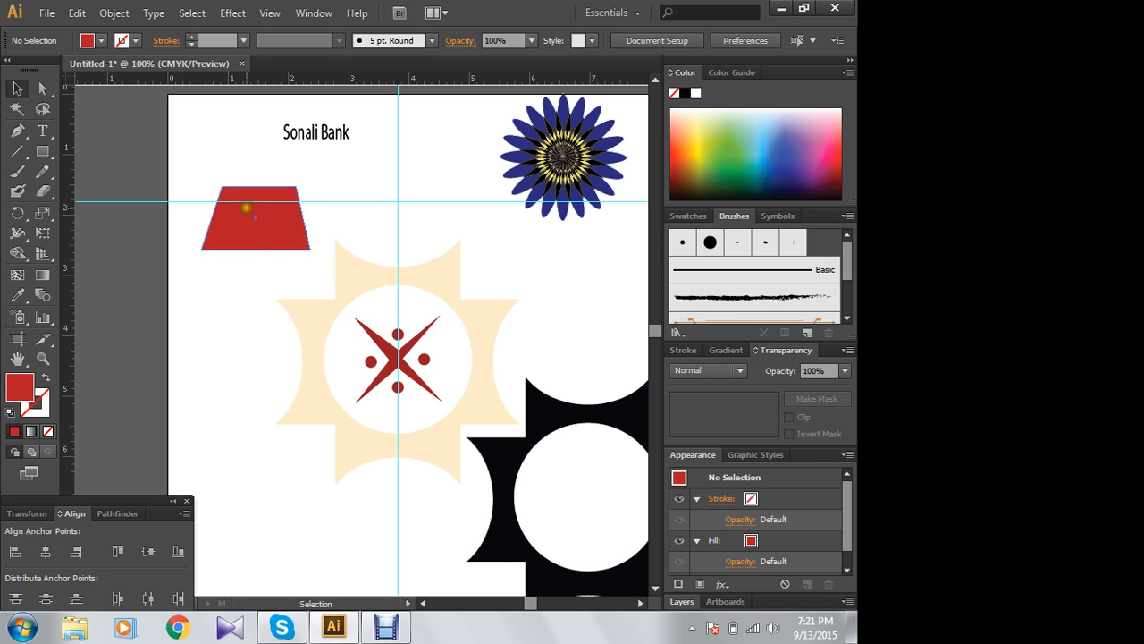
{"action": "left_click", "coordinate": [245, 208]}
{"action": "left_click", "coordinate": [16, 88]}
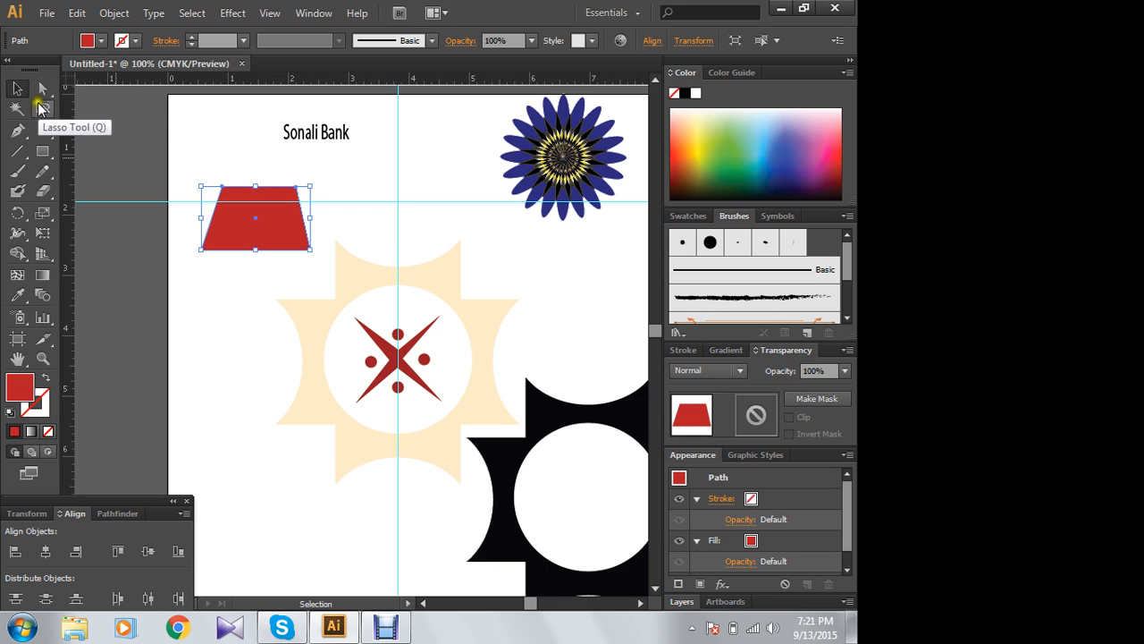
{"action": "left_click_drag", "start_coordinate": [271, 221], "coordinate": [259, 135]}
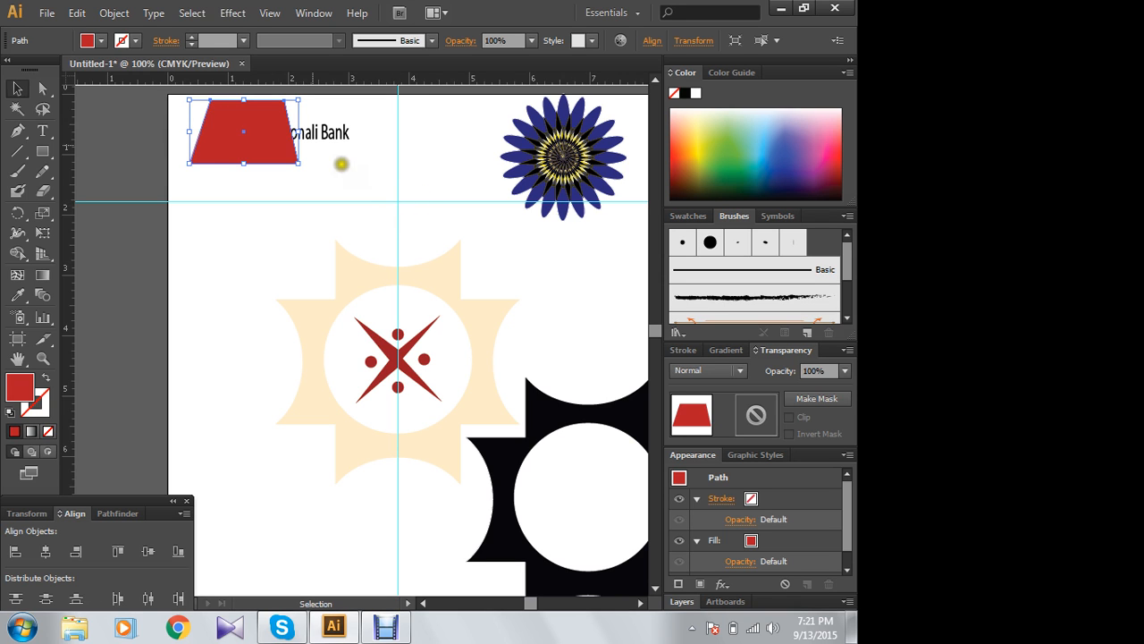
- Clear all guides from the document
{"action": "left_click", "coordinate": [269, 13]}
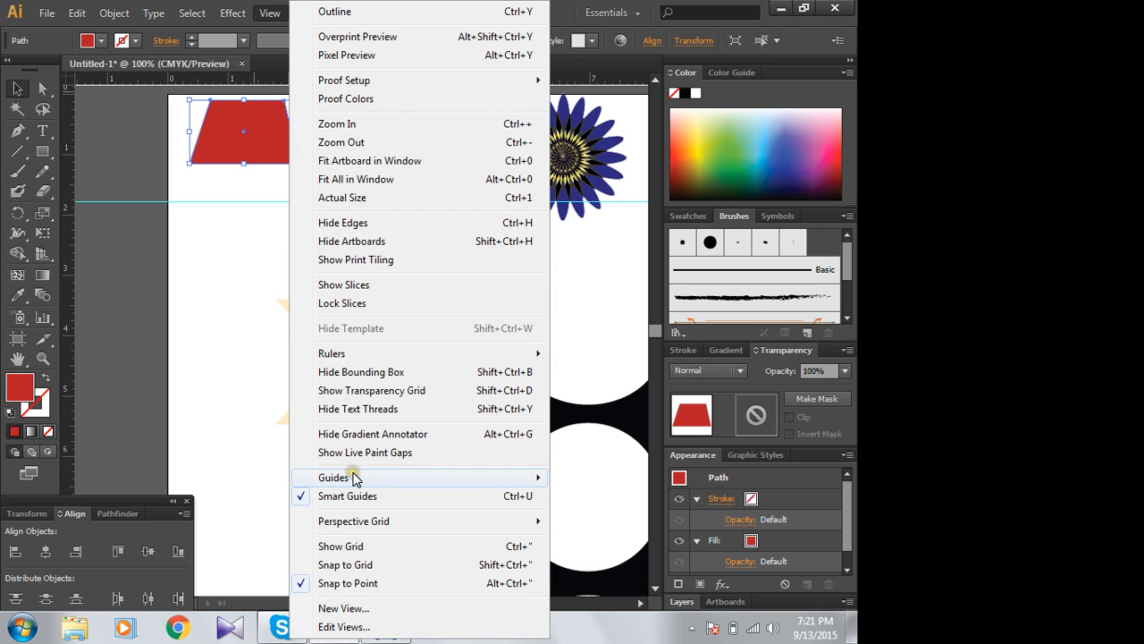
{"action": "mouse_move", "coordinate": [352, 478]}
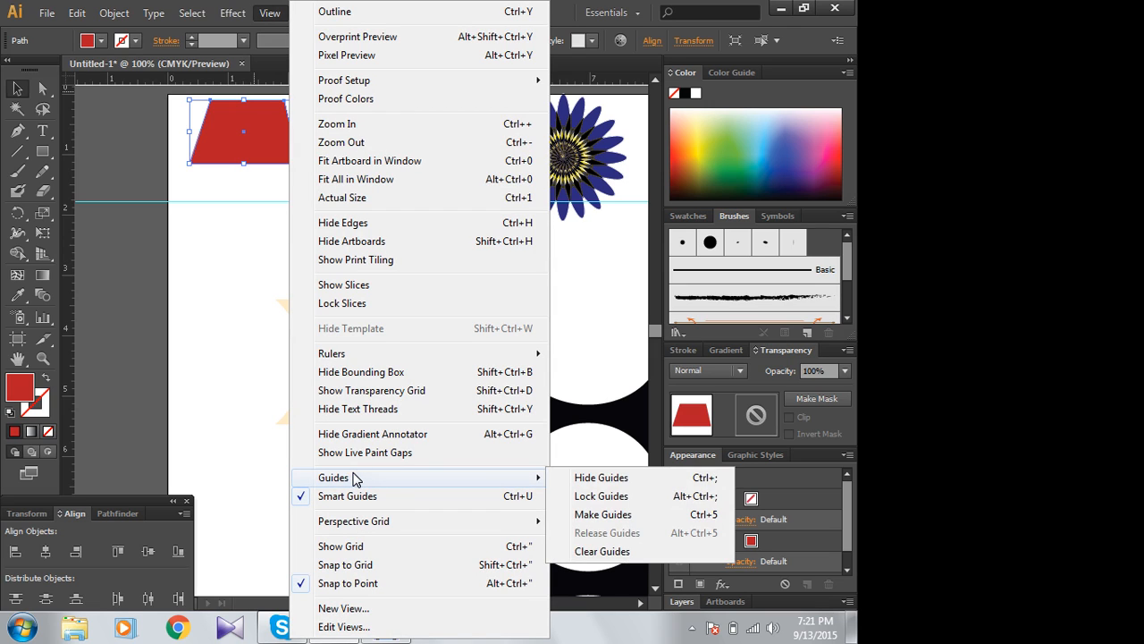
{"action": "left_click", "coordinate": [604, 551]}
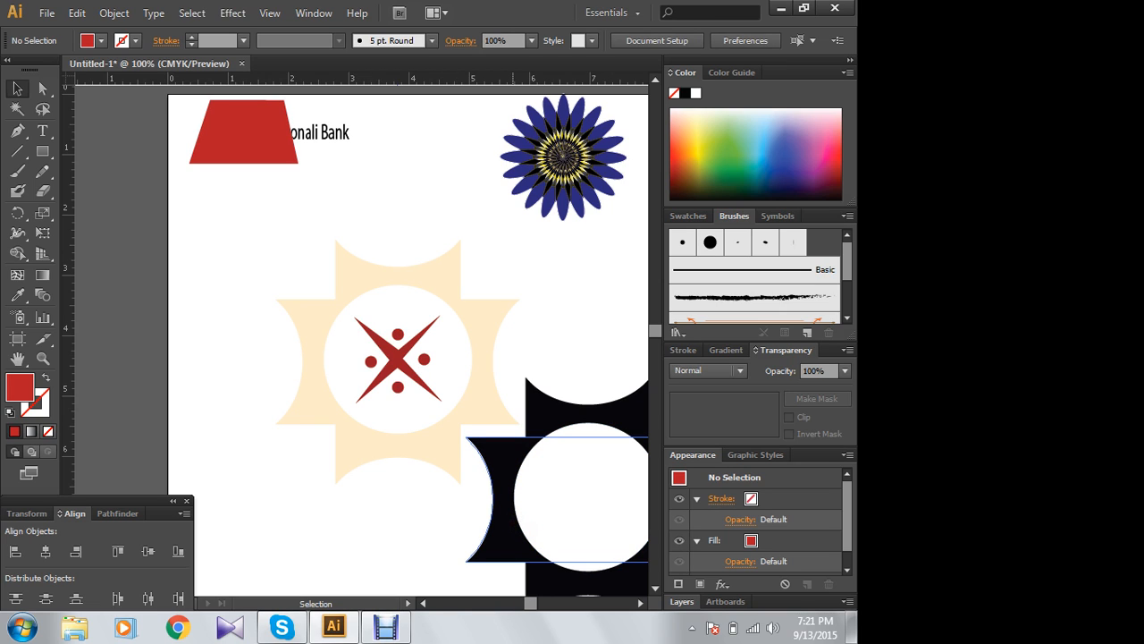
{"action": "left_click", "coordinate": [396, 409]}
{"action": "left_click", "coordinate": [332, 225]}
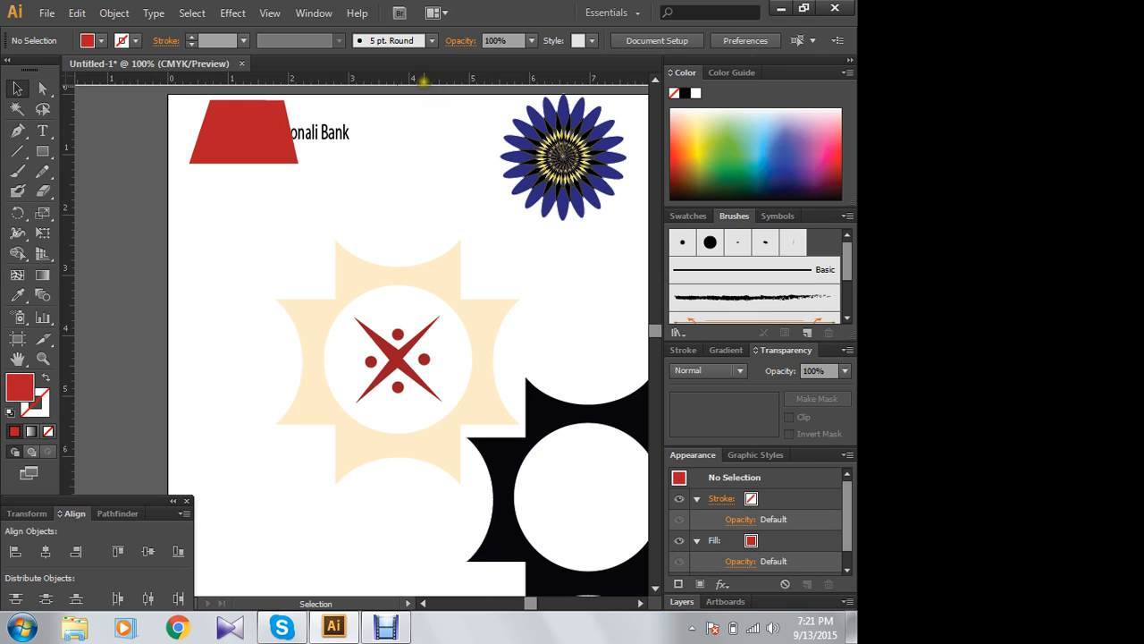
{"action": "left_click_drag", "start_coordinate": [418, 82], "coordinate": [436, 361]}
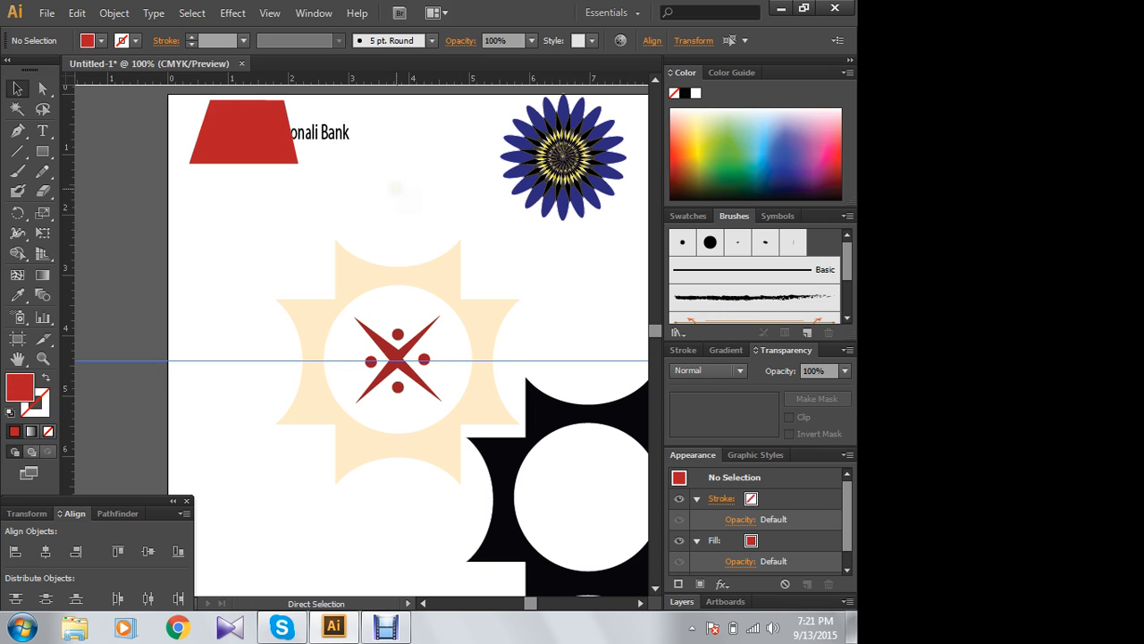
{"action": "key", "text": "ctrl+z"}
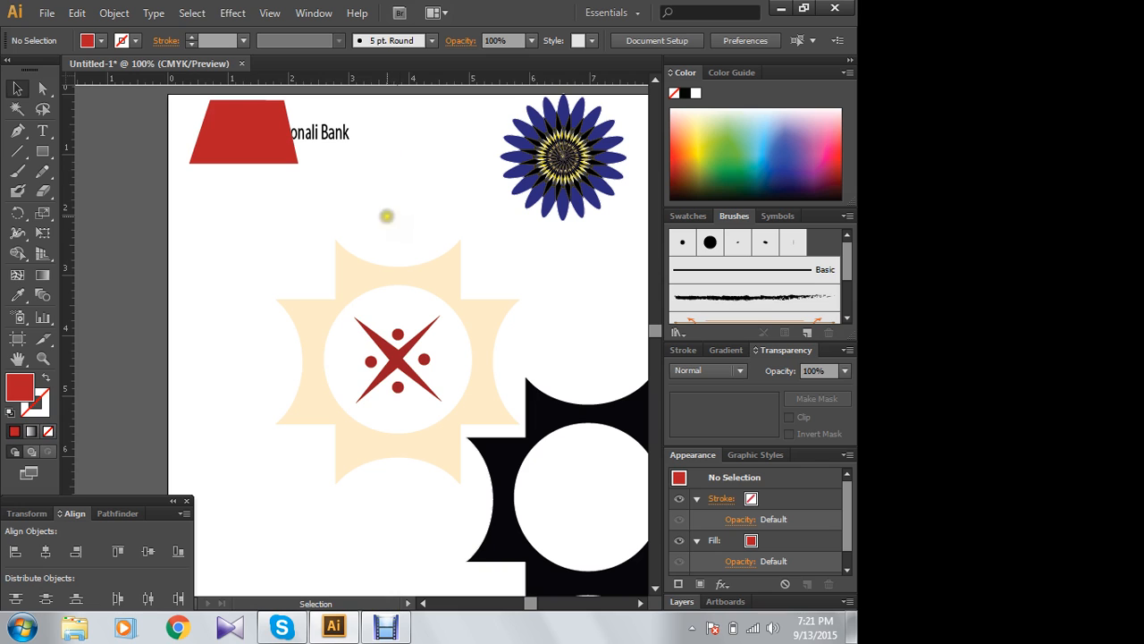
{"action": "left_click", "coordinate": [392, 202]}
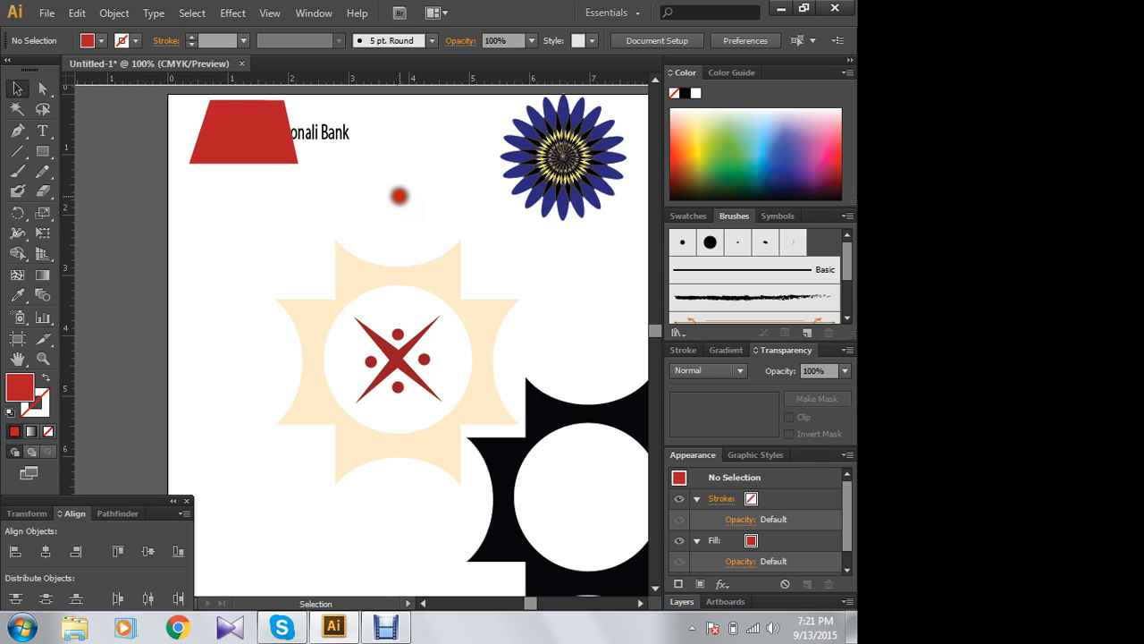
- Draw a red rectangle about 1.9 in by 0.8 in between the trapezoid and the peach emblem
{"action": "left_click", "coordinate": [286, 159]}
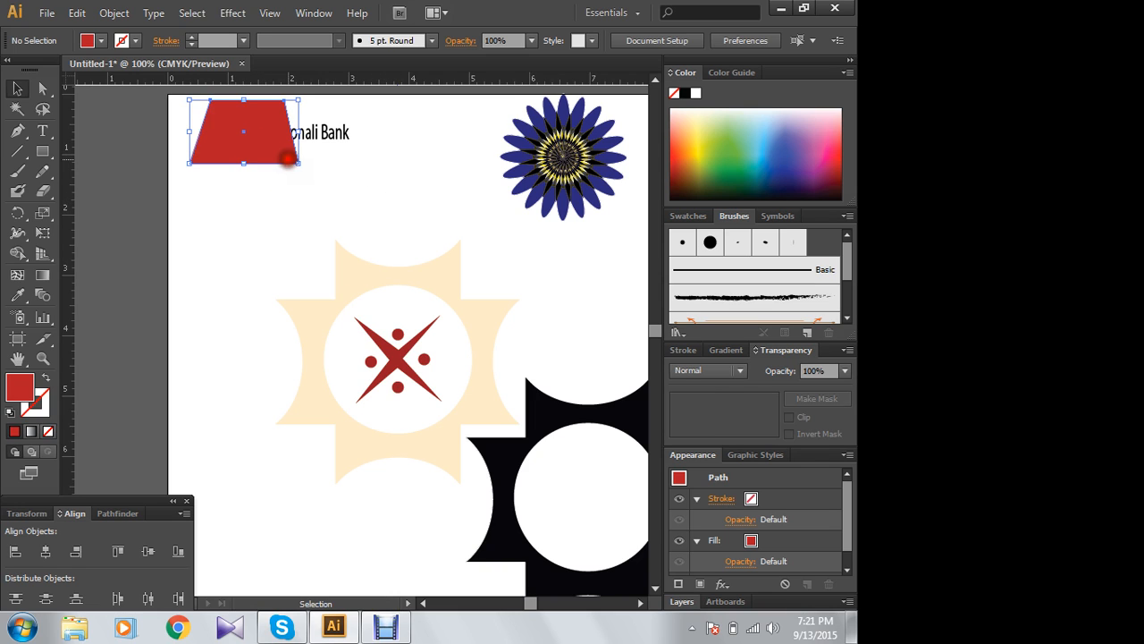
{"action": "left_click", "coordinate": [43, 152]}
{"action": "left_click_drag", "start_coordinate": [366, 181], "coordinate": [252, 229]}
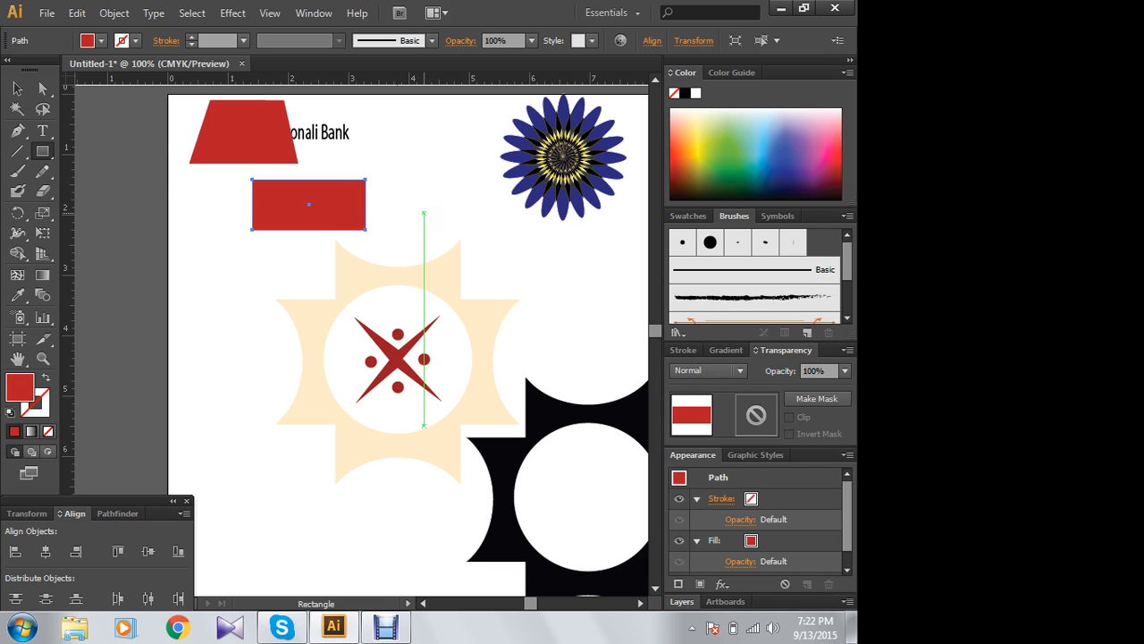
{"action": "left_click", "coordinate": [17, 87]}
- Turn off Smart Guides and draw a smaller red rectangle about 1.2 in by 0.8 in beside the blue flower
{"action": "left_click", "coordinate": [272, 20]}
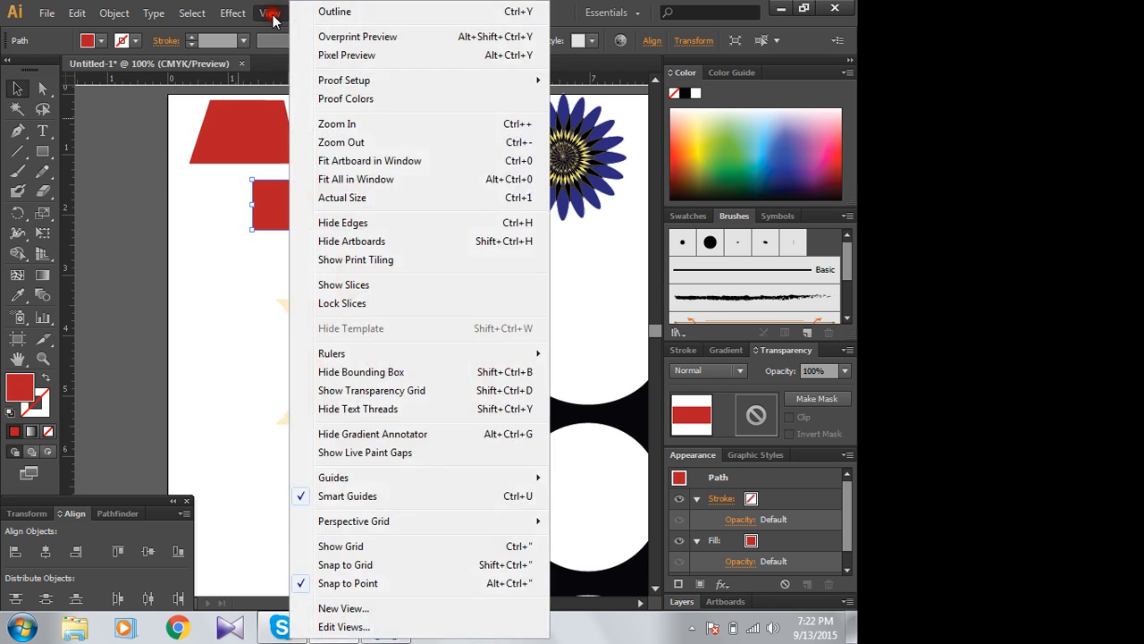
{"action": "left_click", "coordinate": [341, 506]}
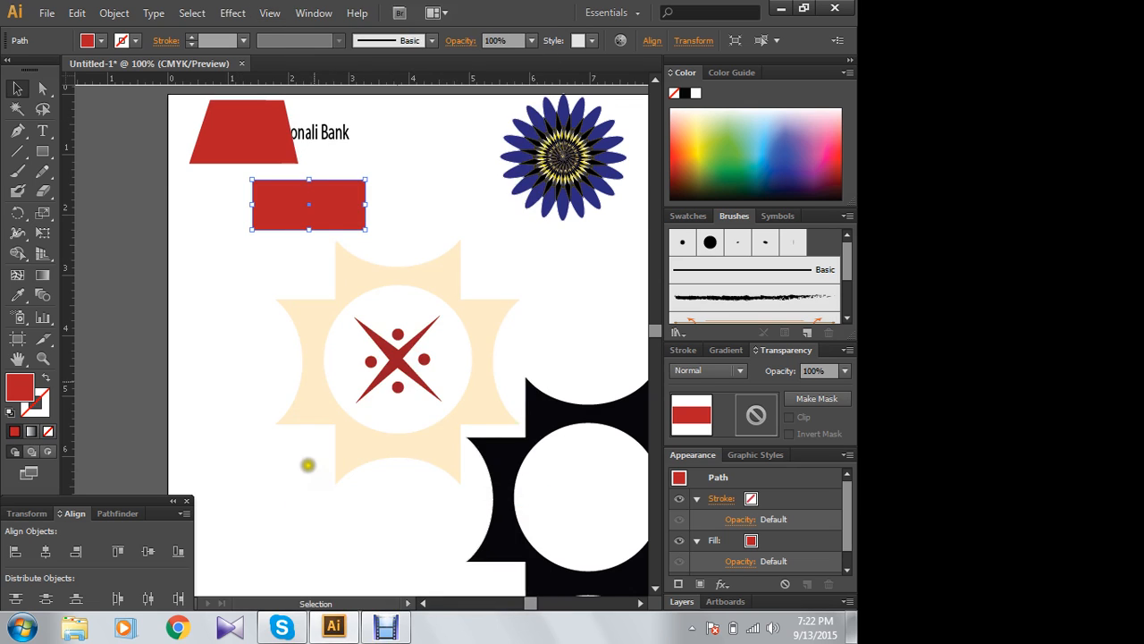
{"action": "left_click", "coordinate": [42, 151]}
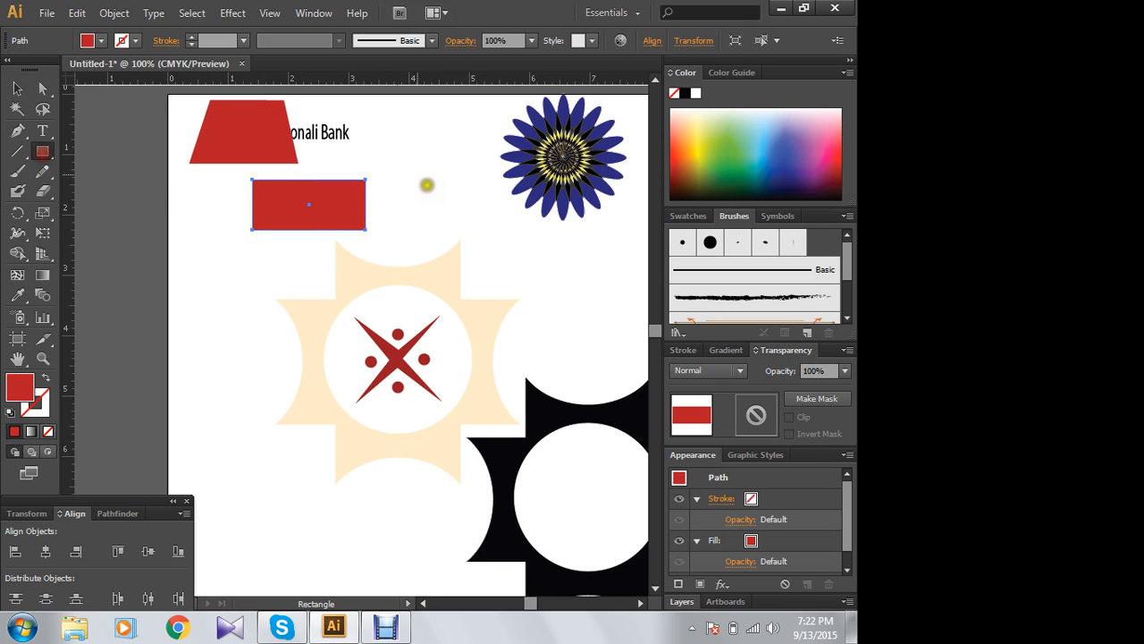
{"action": "left_click_drag", "start_coordinate": [407, 158], "coordinate": [479, 207]}
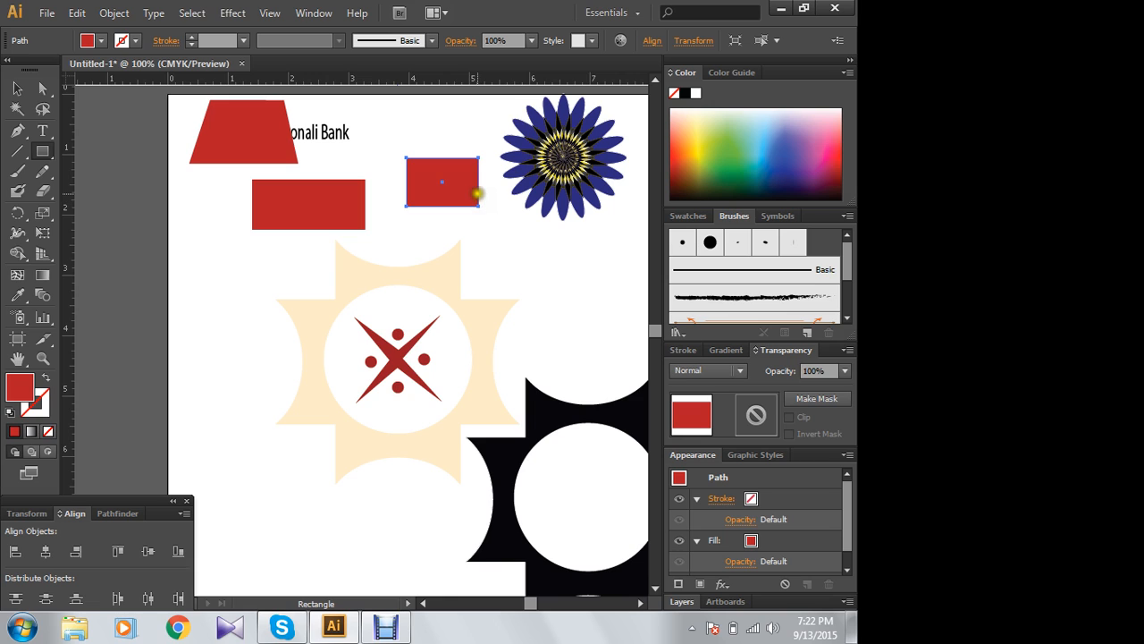
- Move the small rectangle up between the "Sonali Bank" text and the flower, and the wide rectangle closer beneath the trapezoid
{"action": "left_click", "coordinate": [16, 88]}
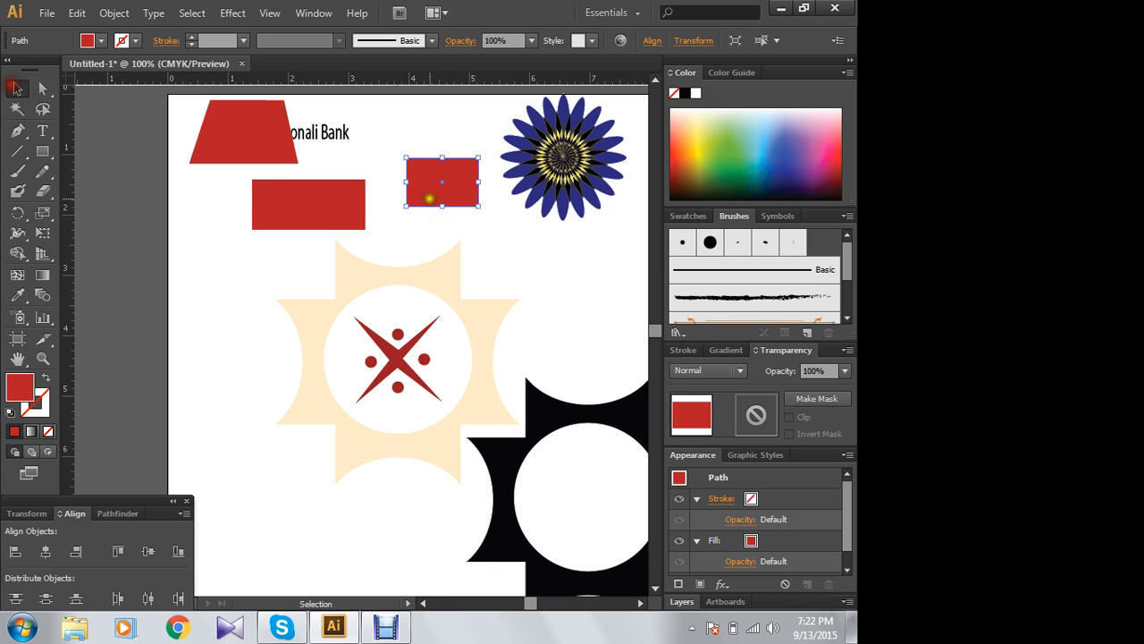
{"action": "left_click_drag", "start_coordinate": [464, 182], "coordinate": [439, 132]}
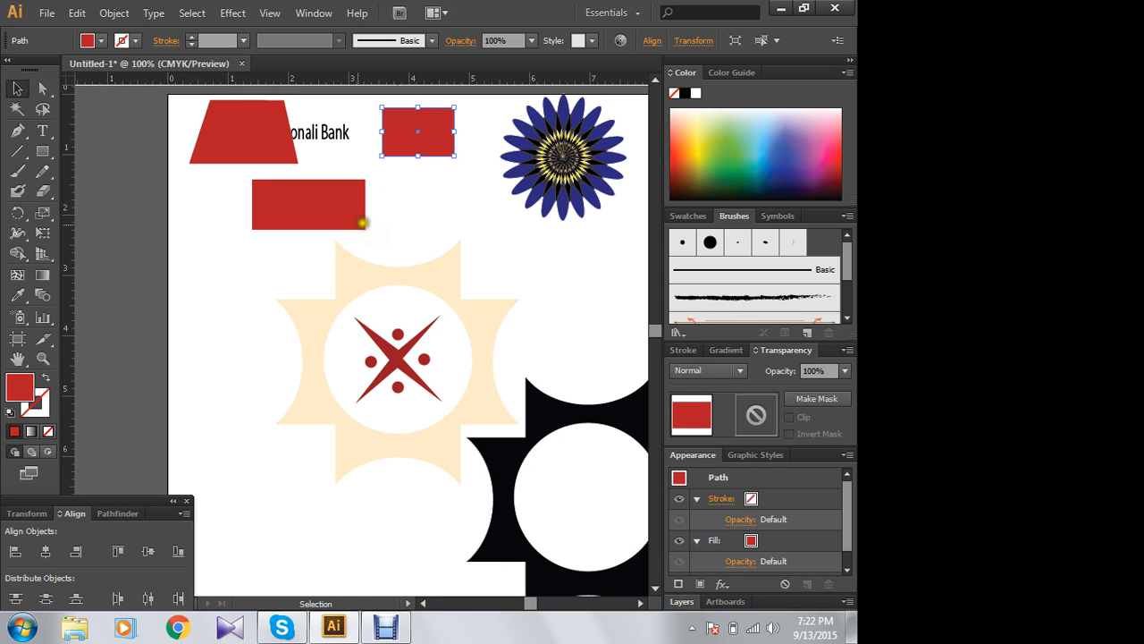
{"action": "left_click_drag", "start_coordinate": [295, 199], "coordinate": [259, 191]}
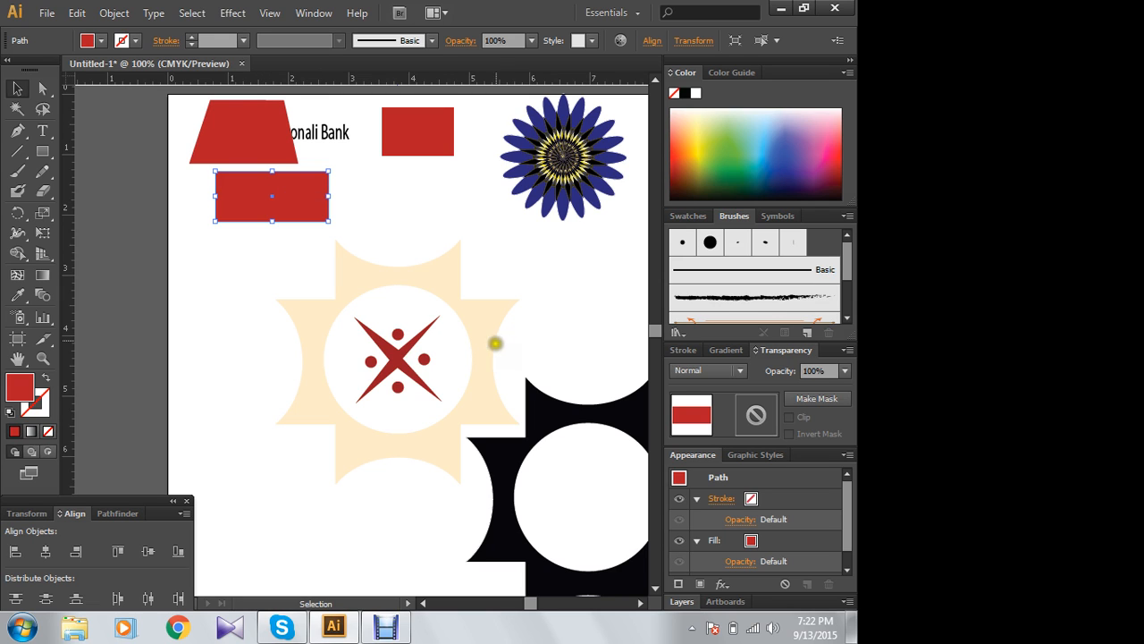
{"action": "left_click_drag", "start_coordinate": [525, 261], "coordinate": [287, 404]}
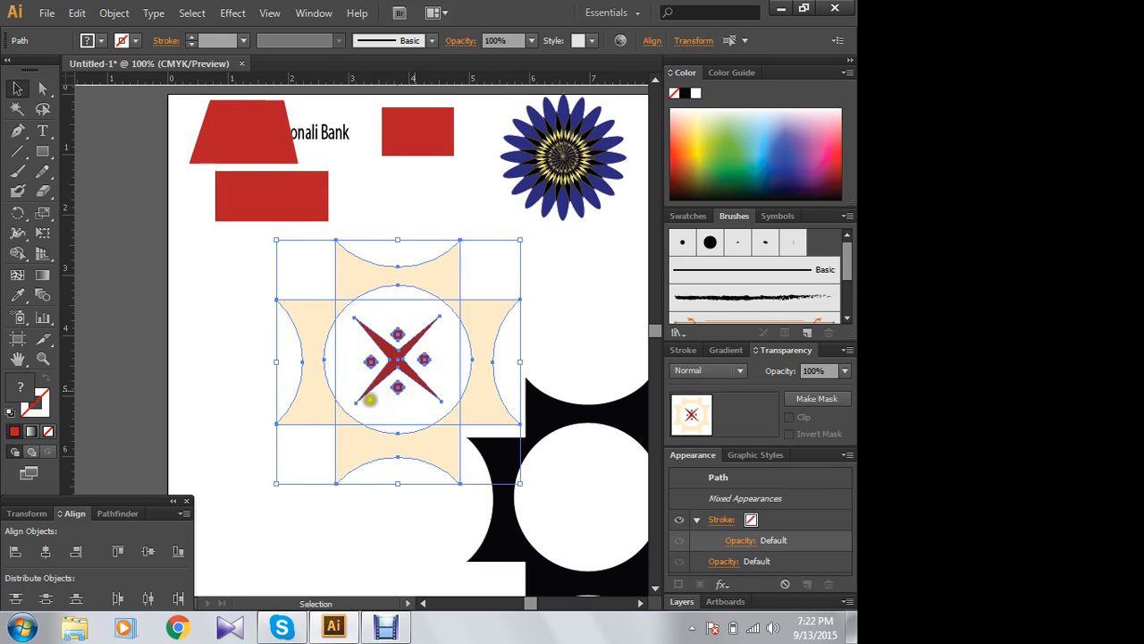
{"action": "left_click_drag", "start_coordinate": [504, 113], "coordinate": [626, 230]}
{"action": "left_click", "coordinate": [590, 279]}
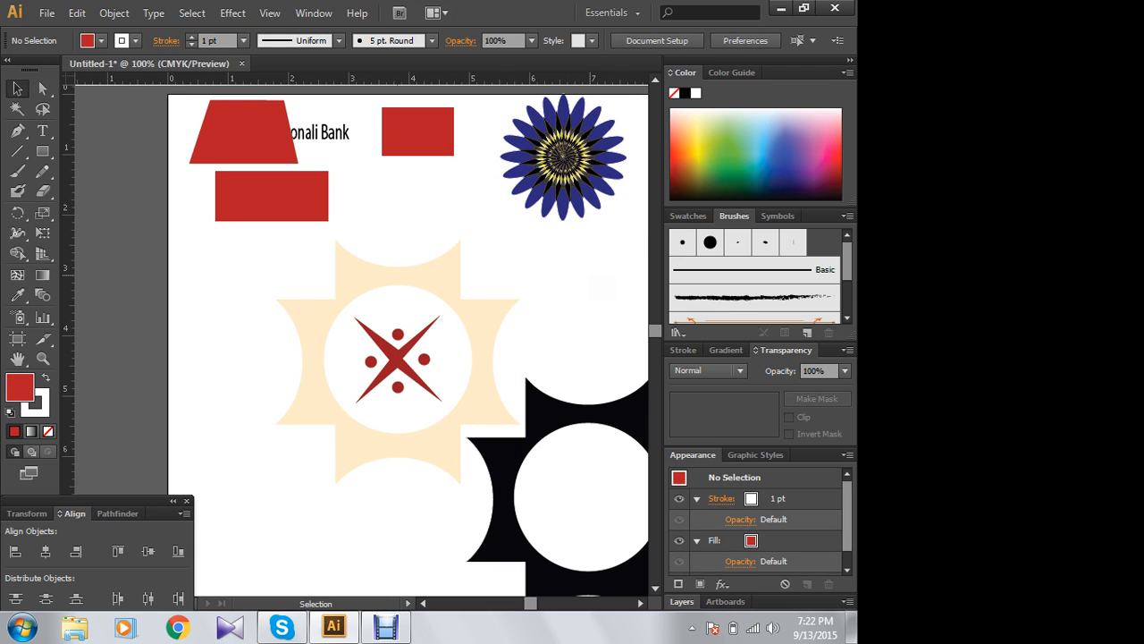